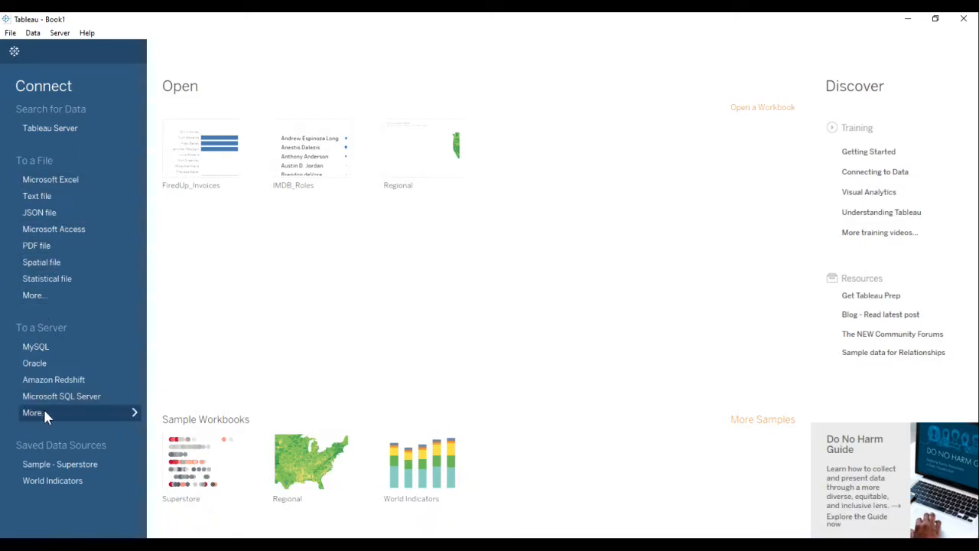
Connect to the text file Amazon_Best_Seller_2021_June.csv in the CIS277A folder, keeping all text file types listed.
left_click(36, 295)
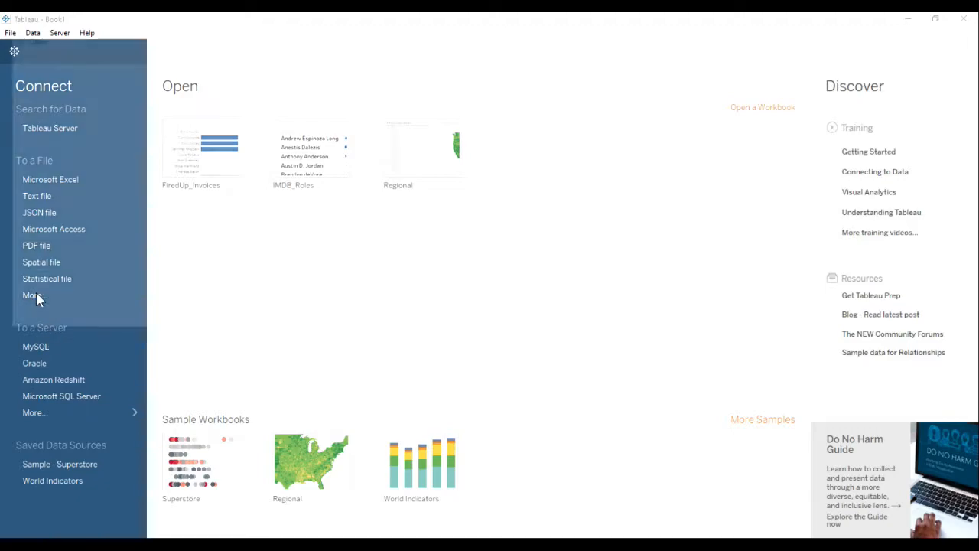
key("Escape")
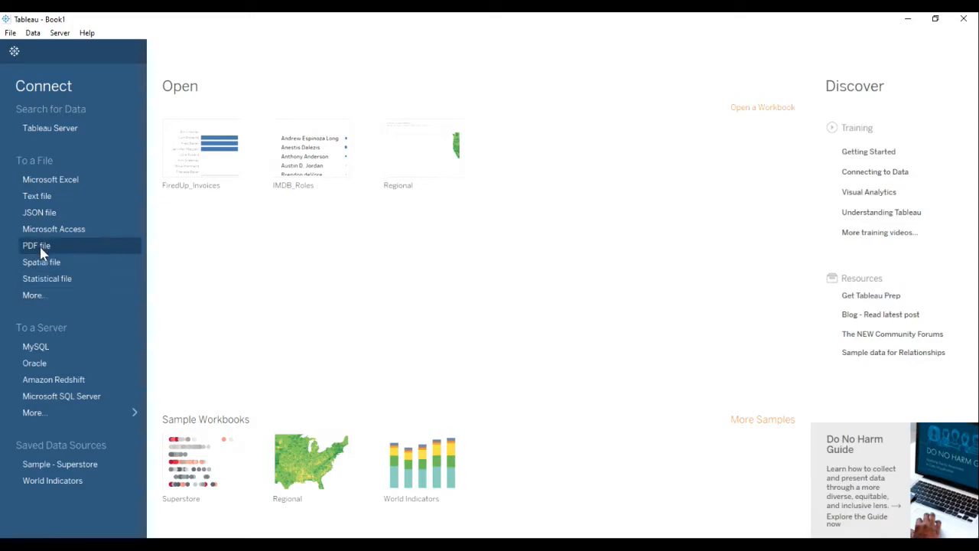
left_click(43, 198)
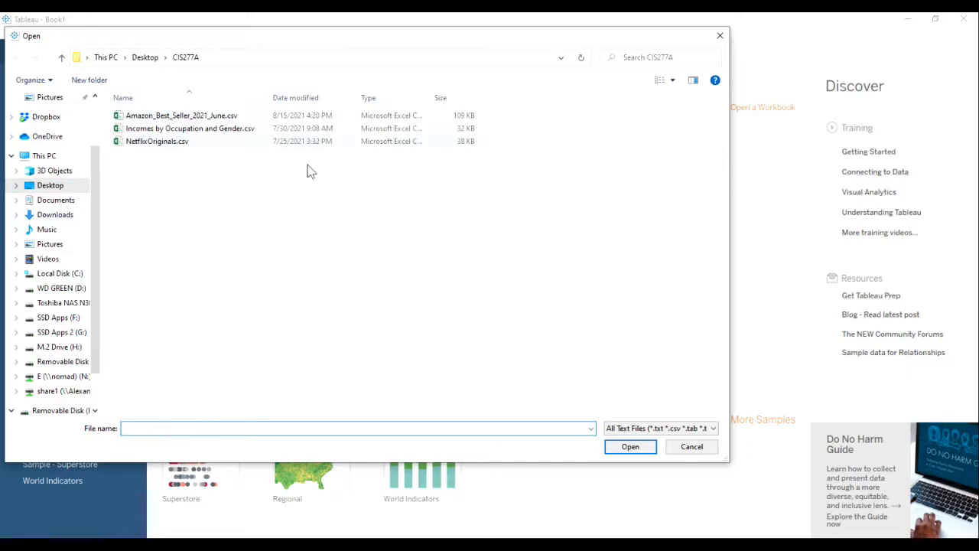
left_click_drag(382, 31, 482, 51)
left_click(813, 449)
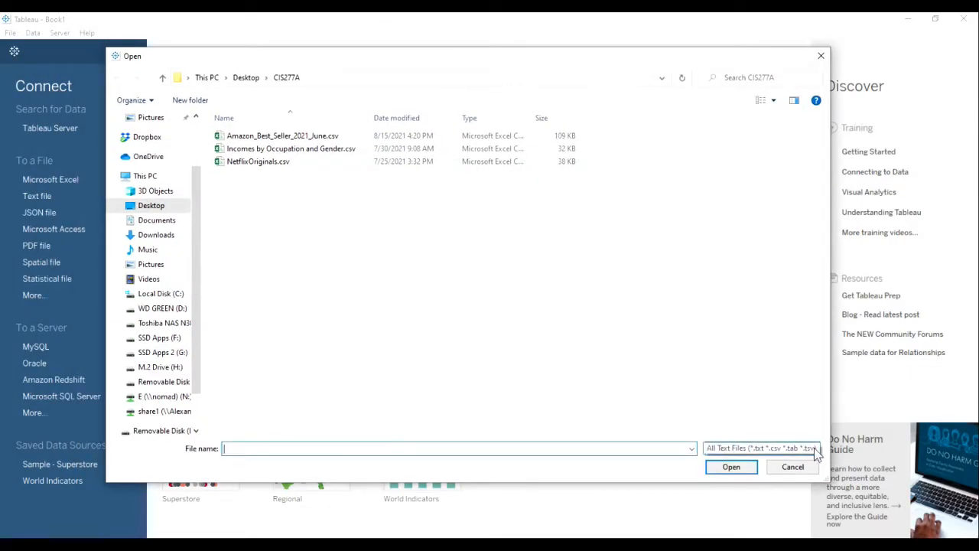
left_click(815, 449)
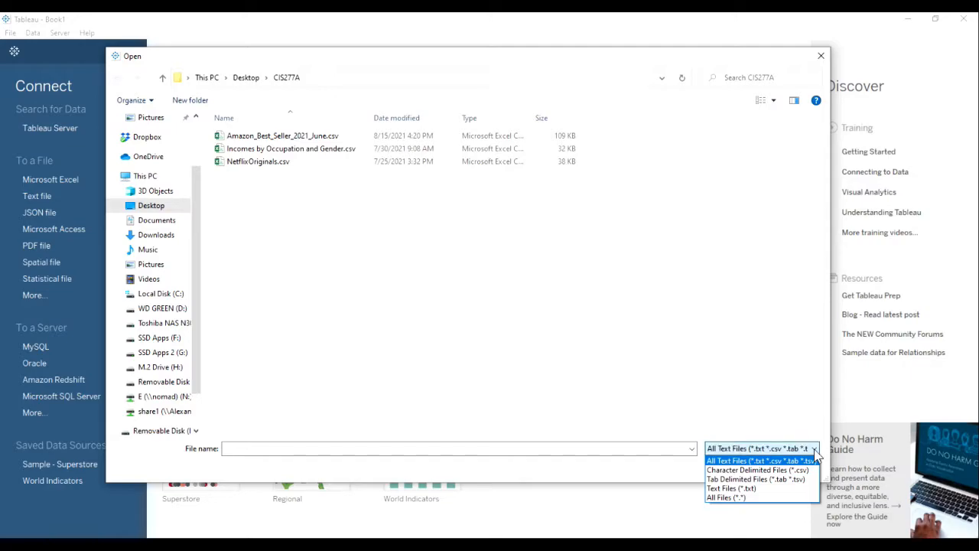
left_click(745, 488)
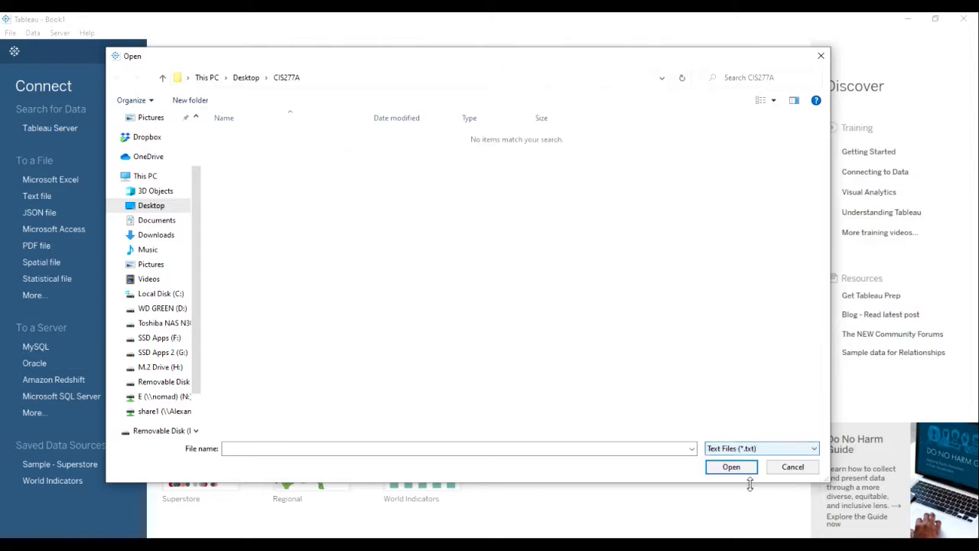
left_click(811, 451)
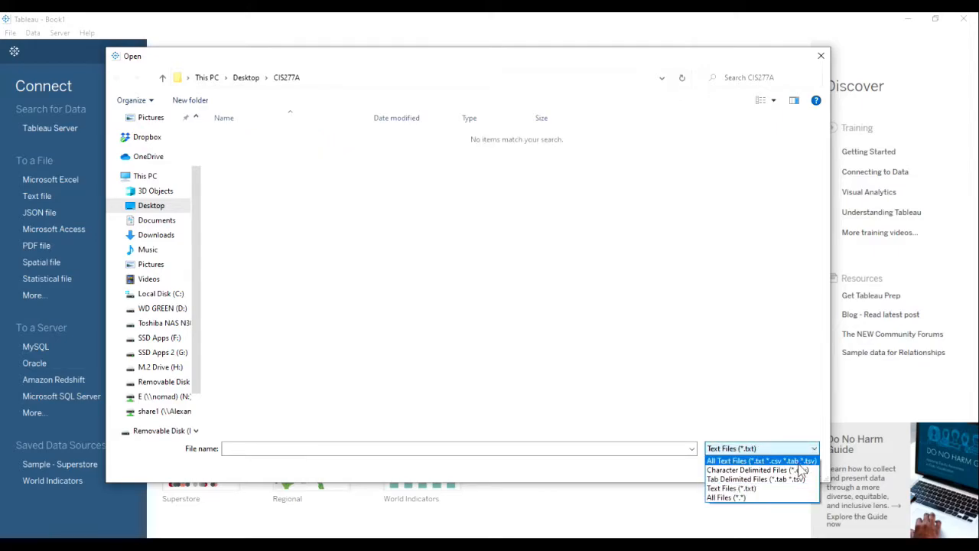
left_click(799, 461)
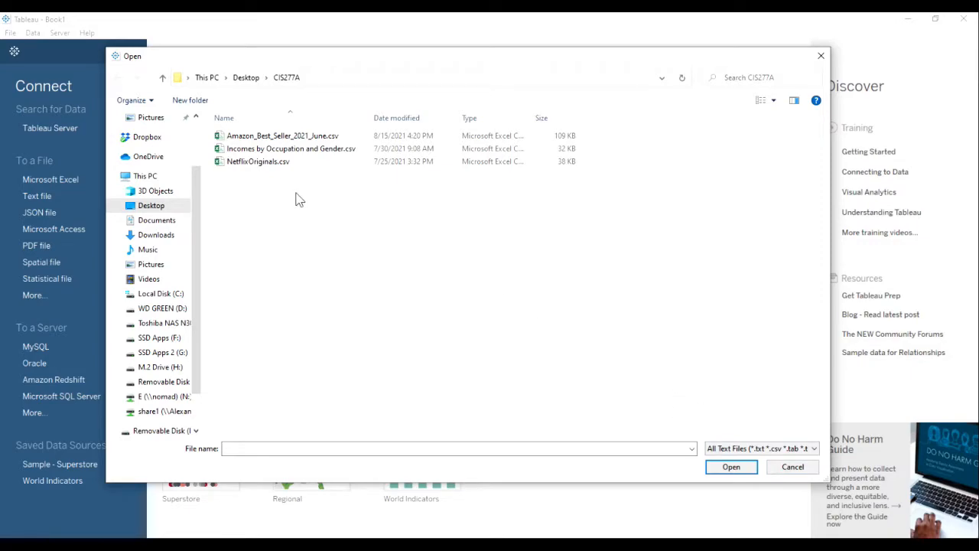
left_click(294, 136)
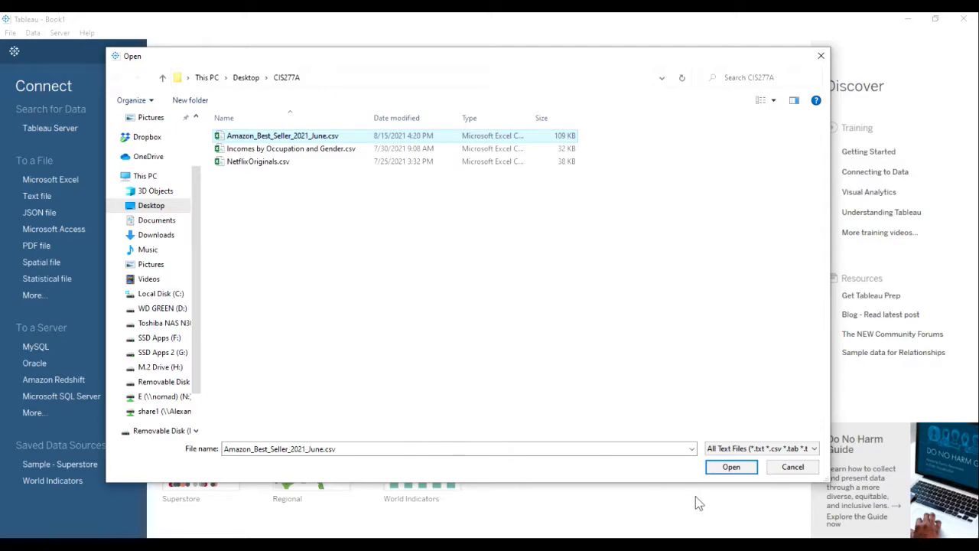
left_click(730, 466)
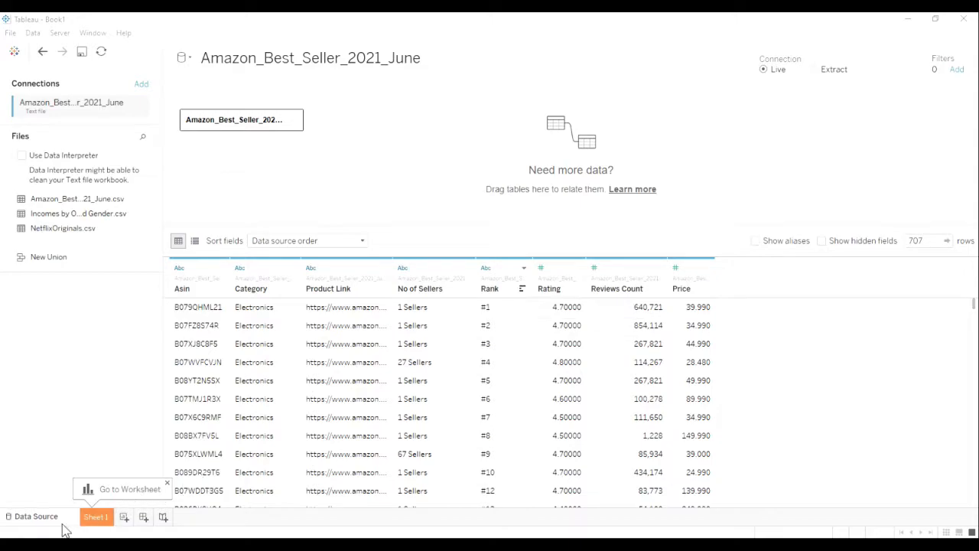
Examine the rows of the Amazon_Best_Seller_2021_June data source, its field sort options and the fields offered on Sheet 1.
scroll(317, 337, "down", 3)
left_click(363, 240)
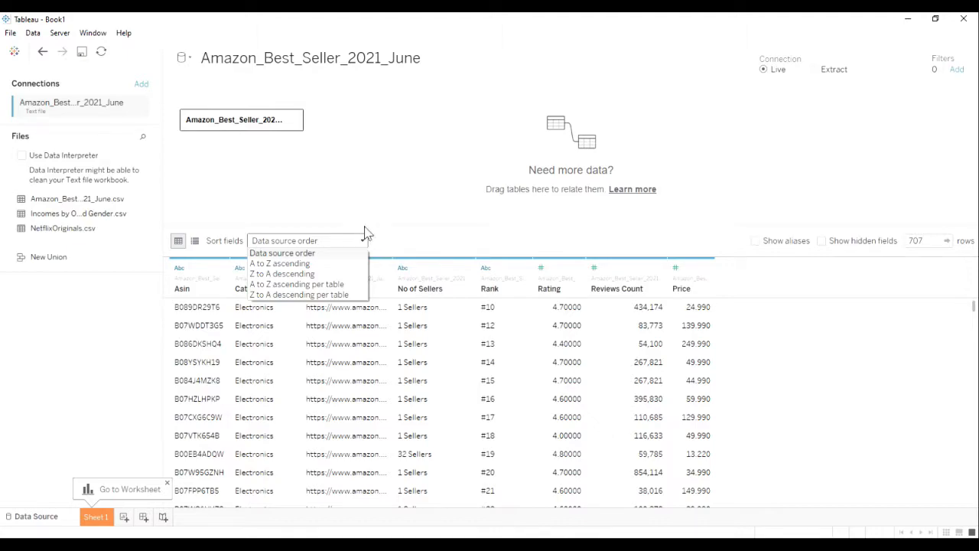
left_click(384, 201)
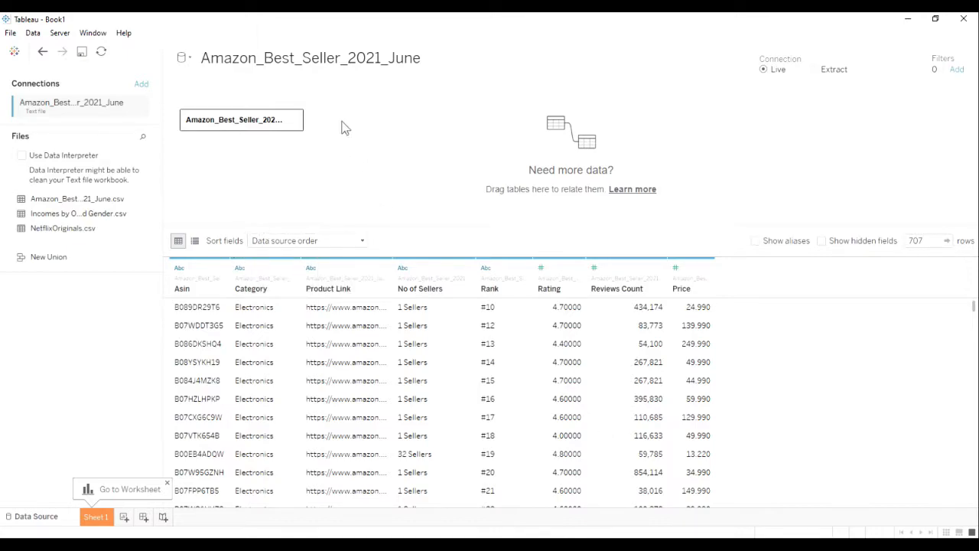
left_click(96, 518)
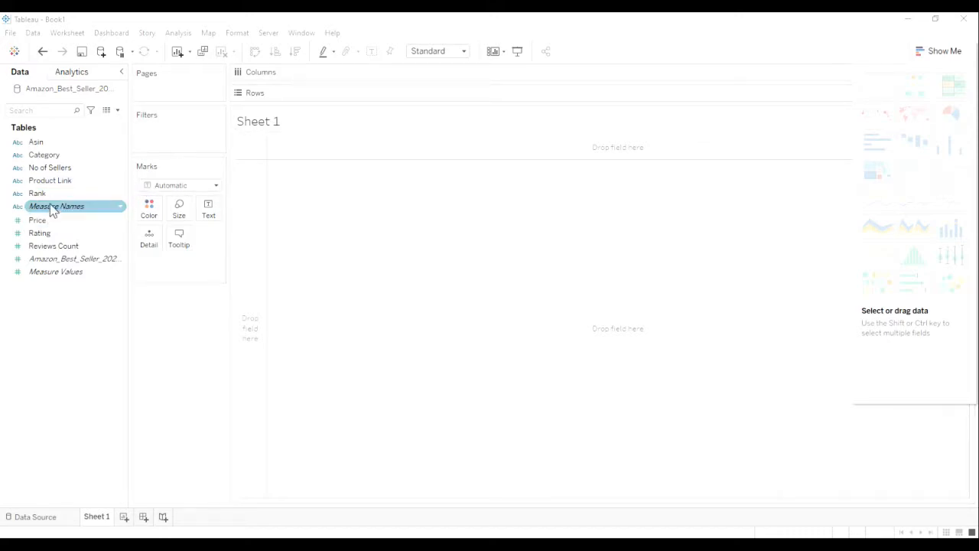
left_click(54, 519)
scroll(402, 350, "down", 1)
scroll(401, 350, "down", 15)
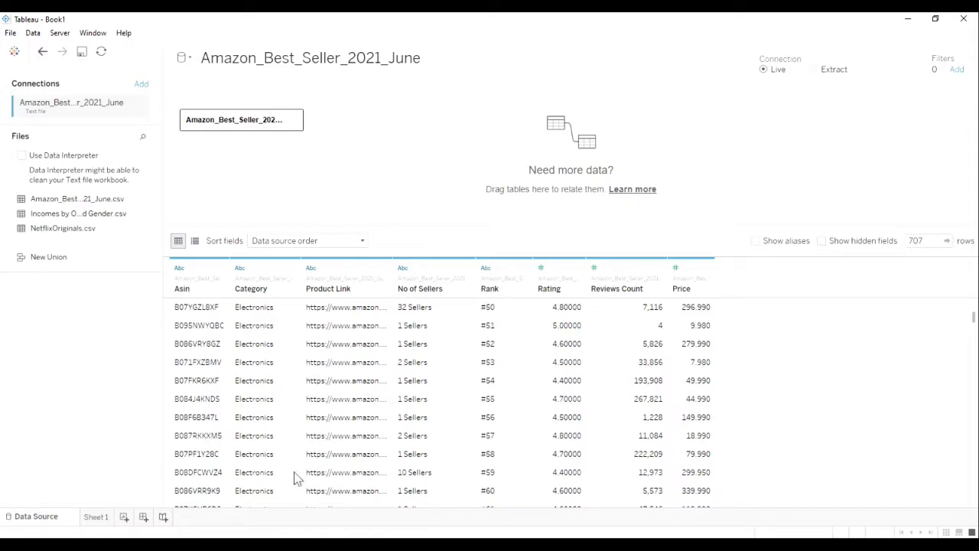
Build a horizontal bar chart on Sheet 1 with Category on the rows and the sum of Price on the columns.
left_click(97, 518)
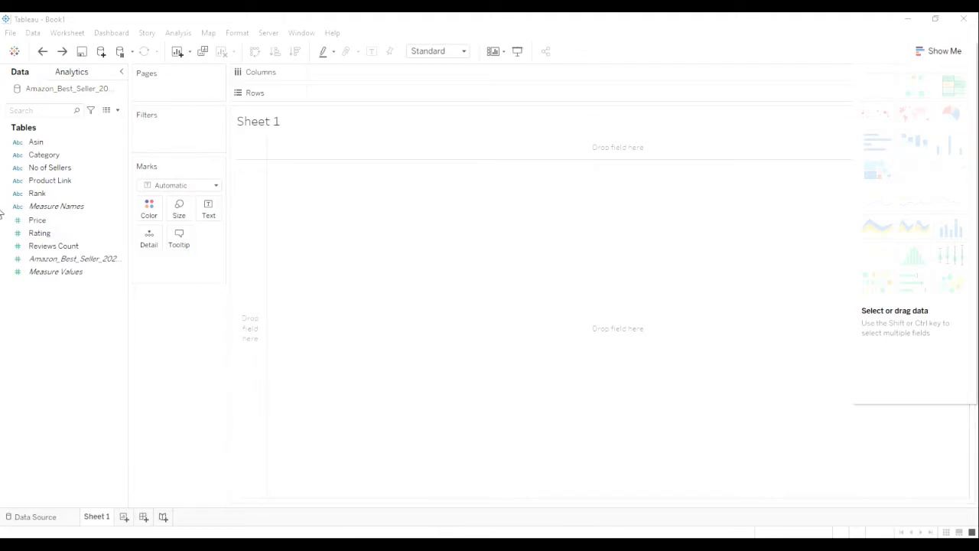
left_click_drag(42, 155, 336, 92)
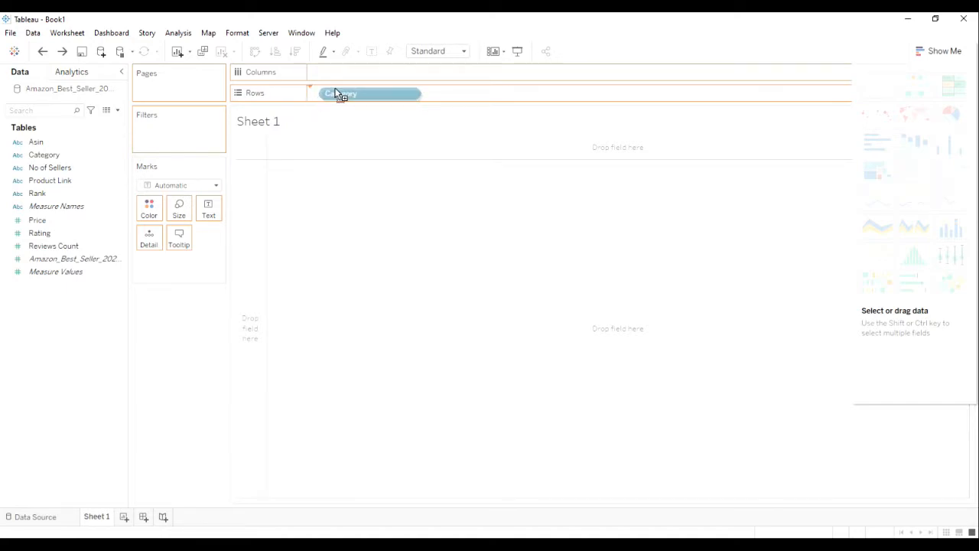
left_click_drag(337, 92, 339, 95)
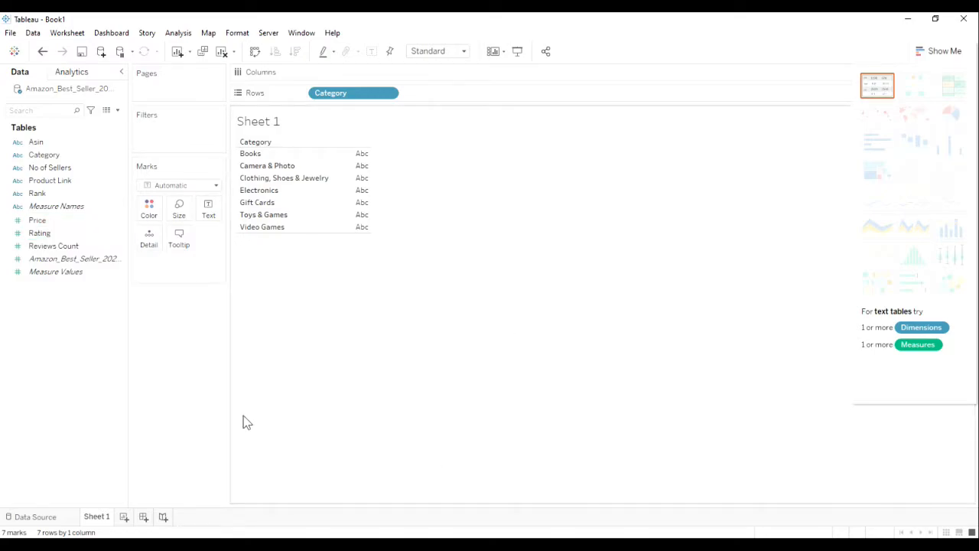
left_click(72, 222)
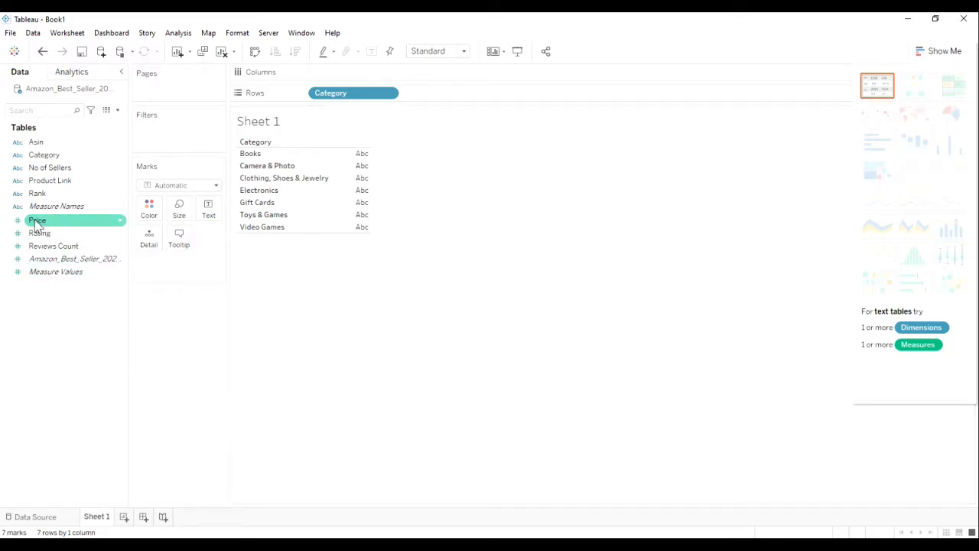
left_click_drag(38, 221, 488, 71)
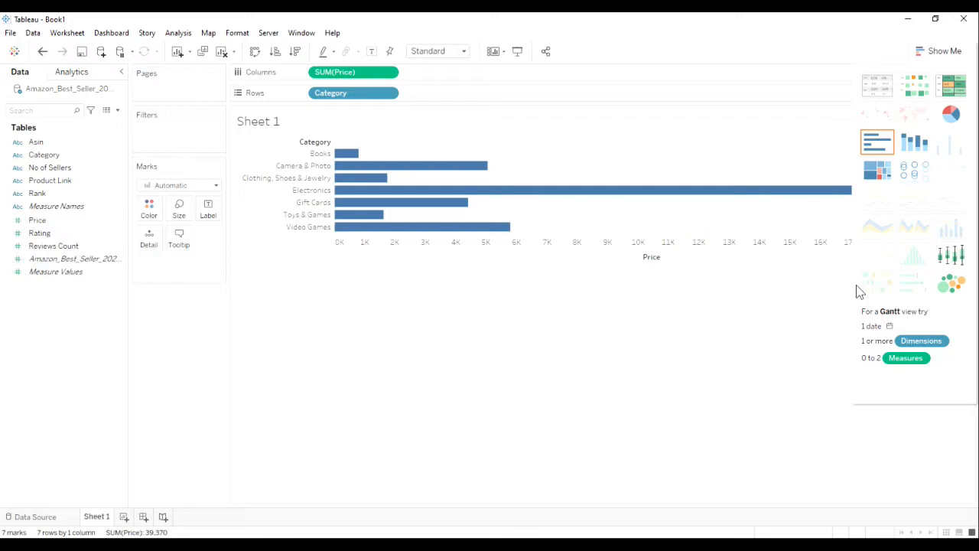
Try SUM(Price) on the columns as a discrete field and return it to continuous.
left_click(390, 73)
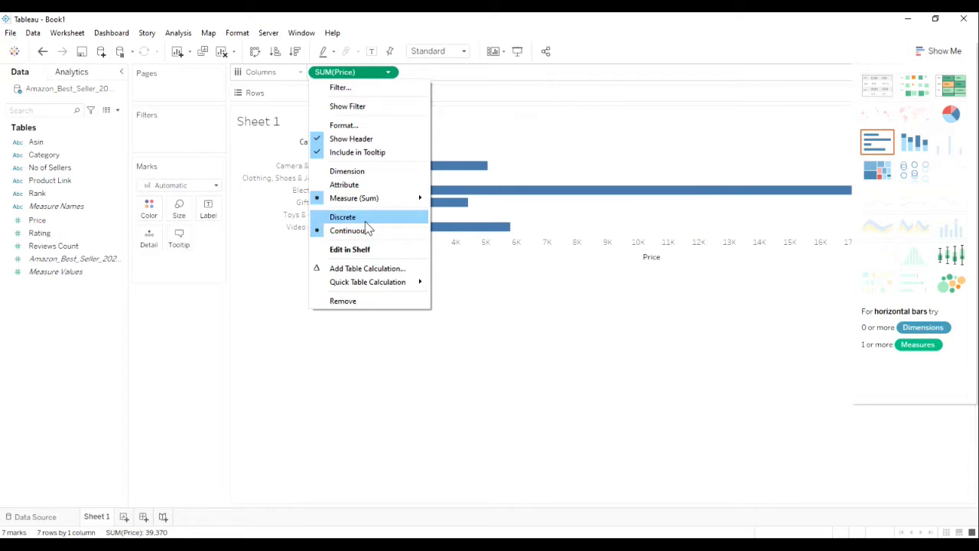
left_click(364, 220)
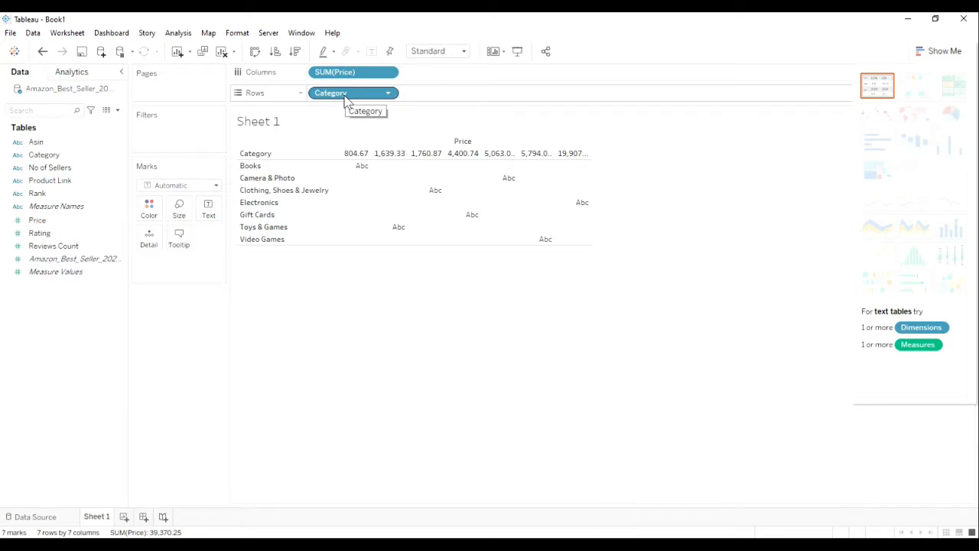
left_click(389, 73)
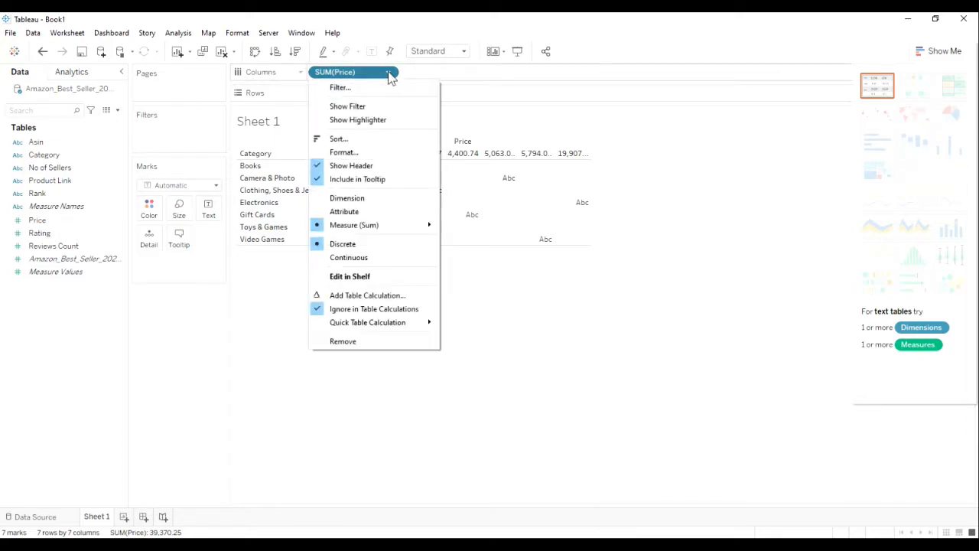
left_click(358, 258)
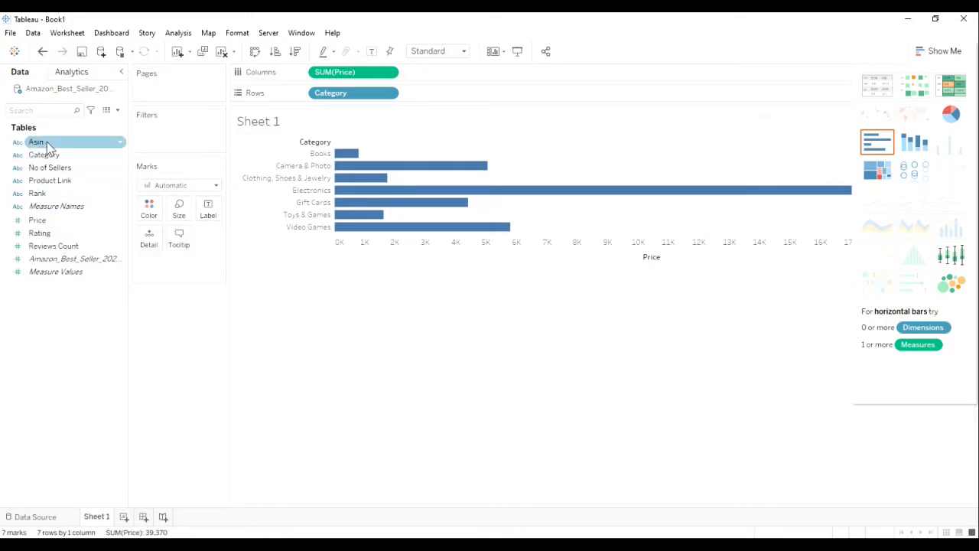
Review the source data and move SUM(Price) on Sheet 1 from the columns to the marks' text.
left_click(35, 517)
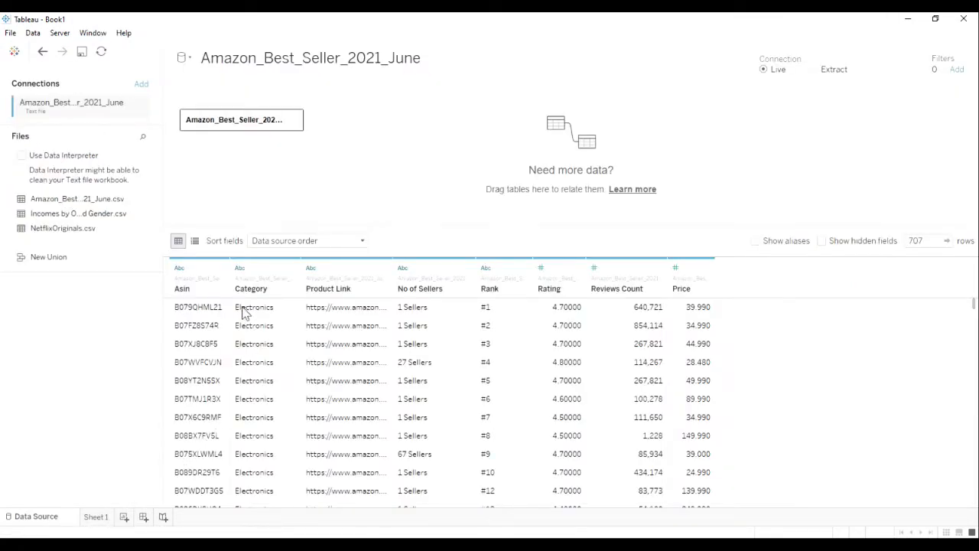
left_click(95, 520)
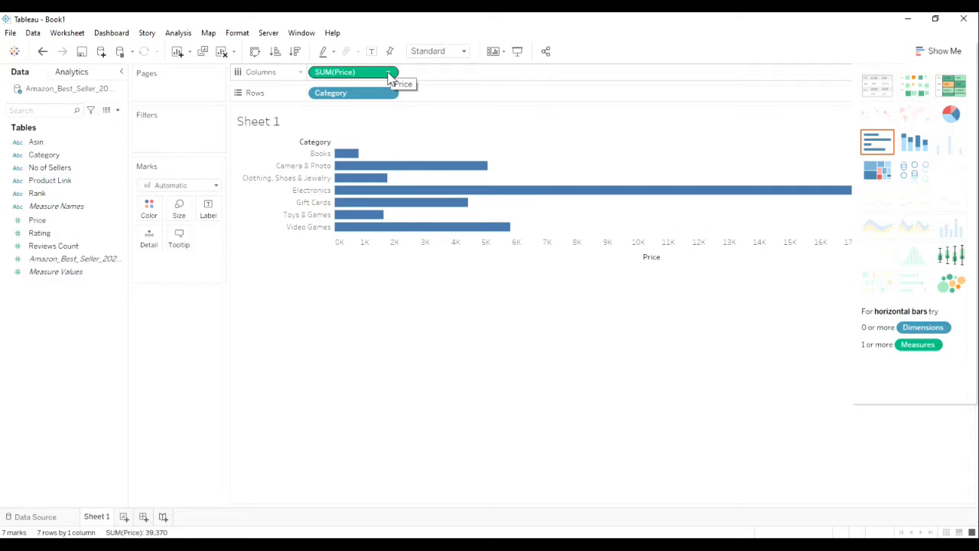
left_click_drag(389, 74, 208, 210)
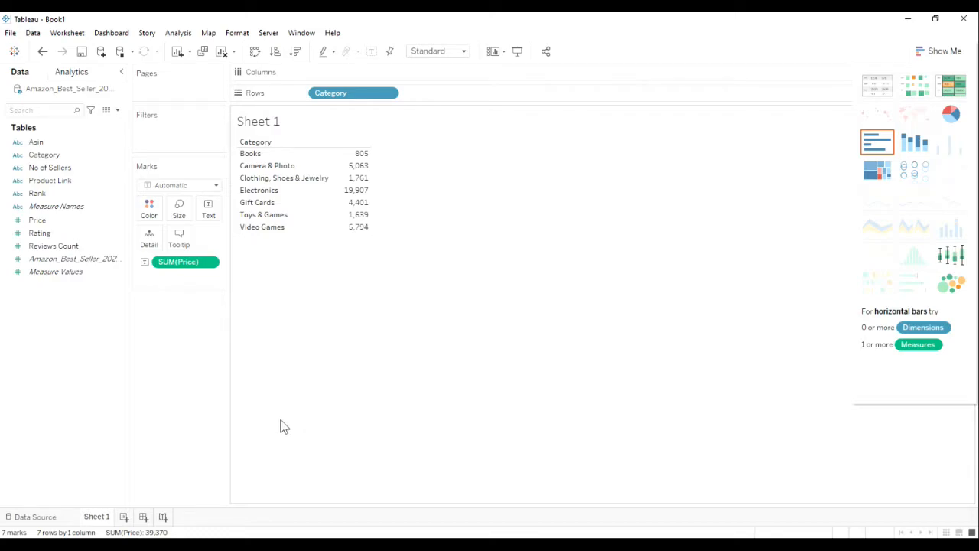
Remove the Amazon_Best_Seller_2021_June table from the data source.
left_click(38, 517)
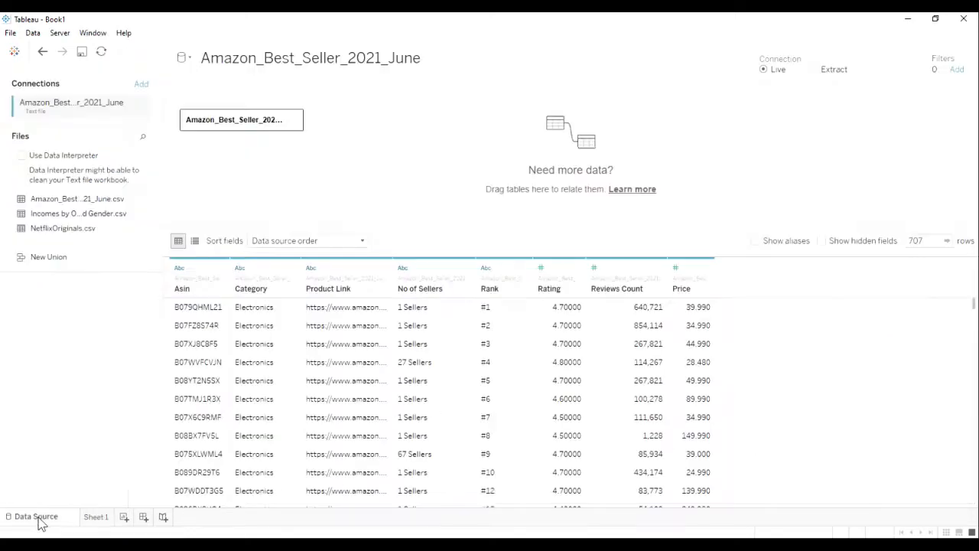
left_click(97, 517)
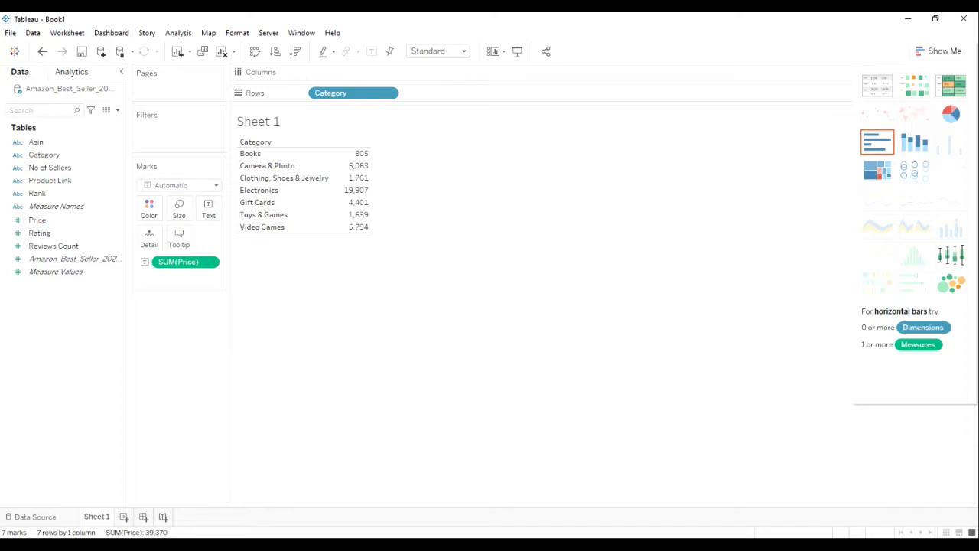
left_click(29, 517)
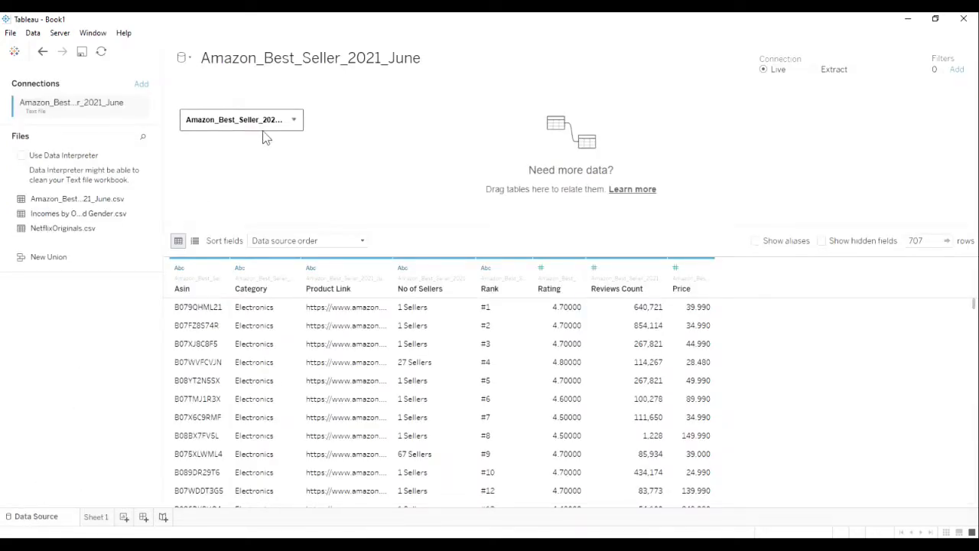
left_click(294, 120)
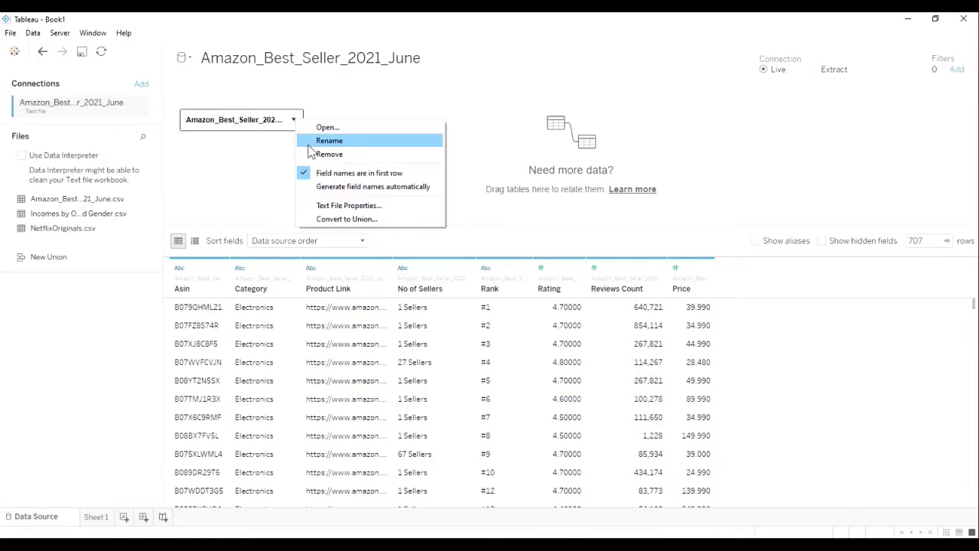
left_click(329, 155)
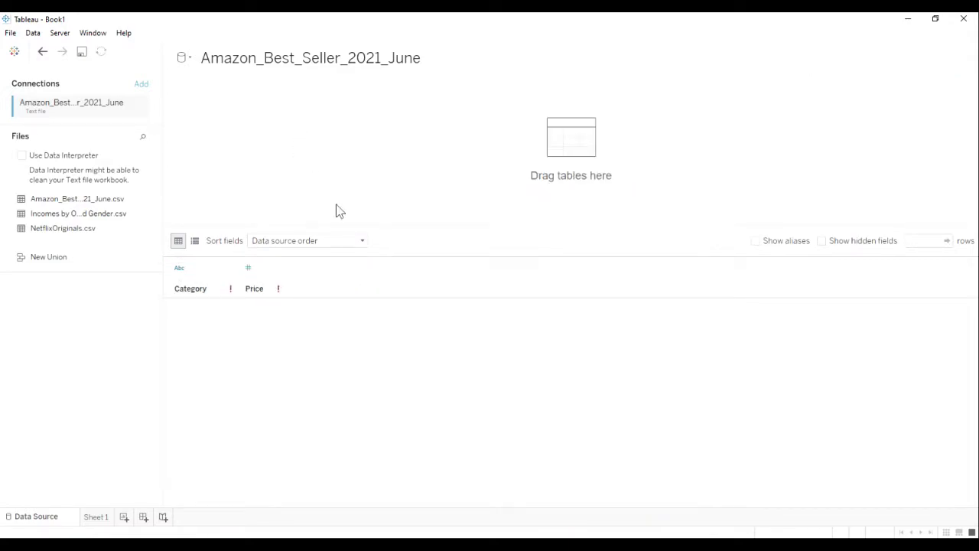
Add a new data source and open its Microsoft SQL Server connection settings.
left_click(185, 57)
left_click(212, 91)
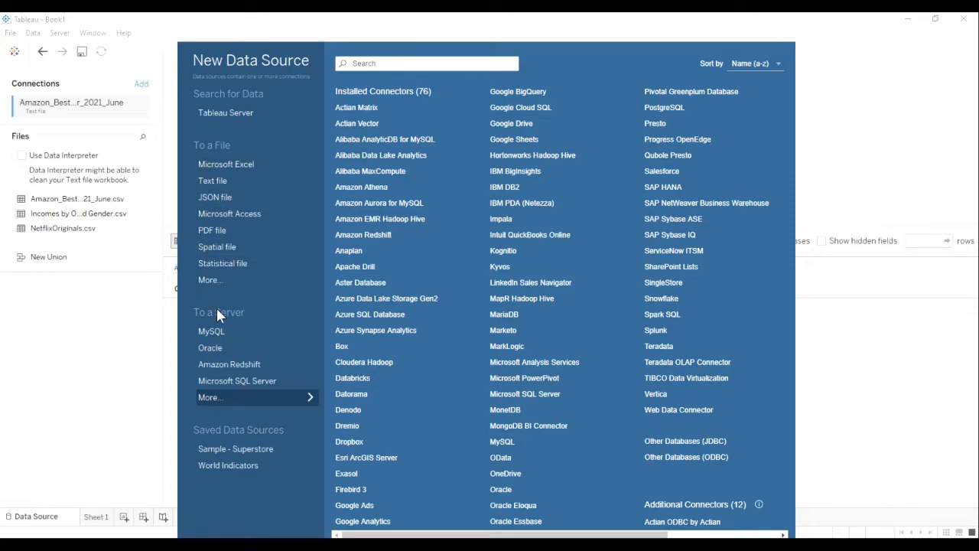
left_click(244, 391)
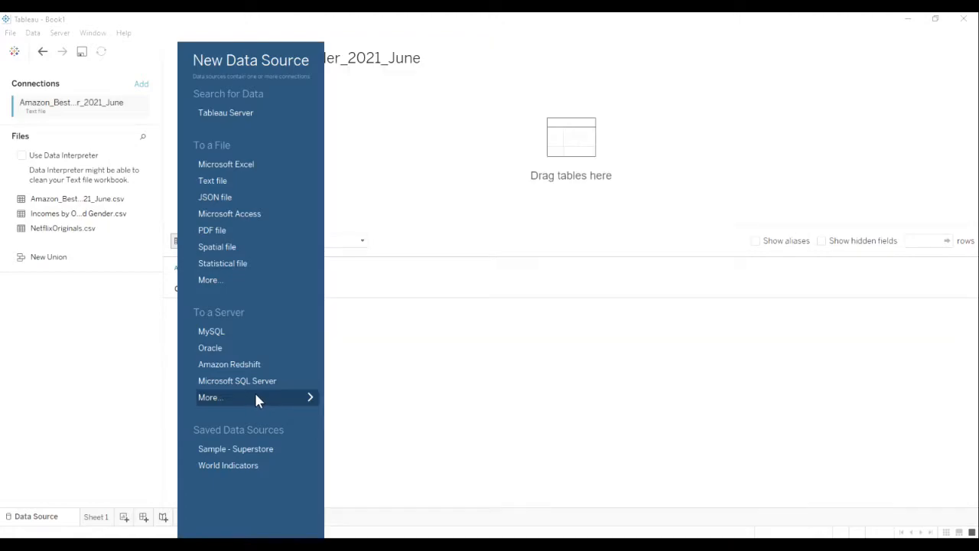
left_click(254, 397)
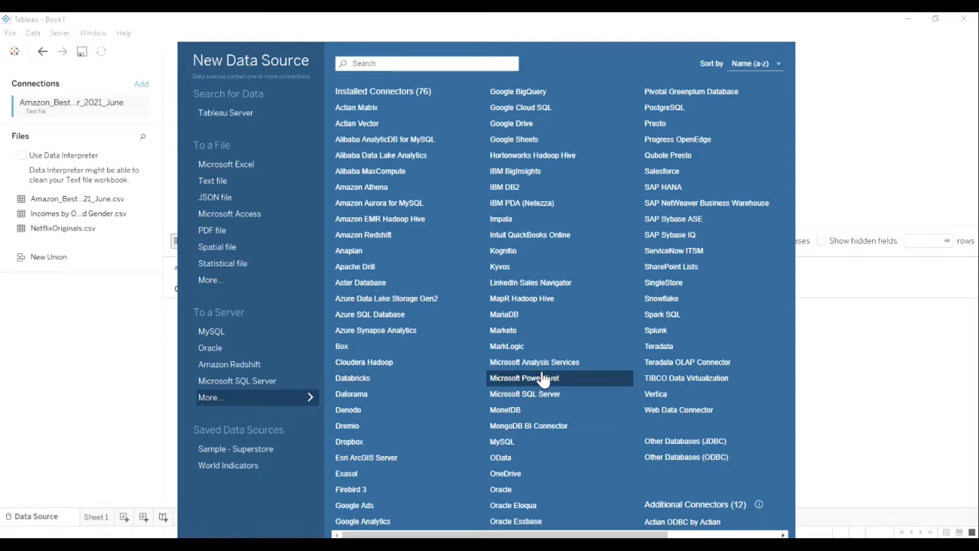
left_click(231, 381)
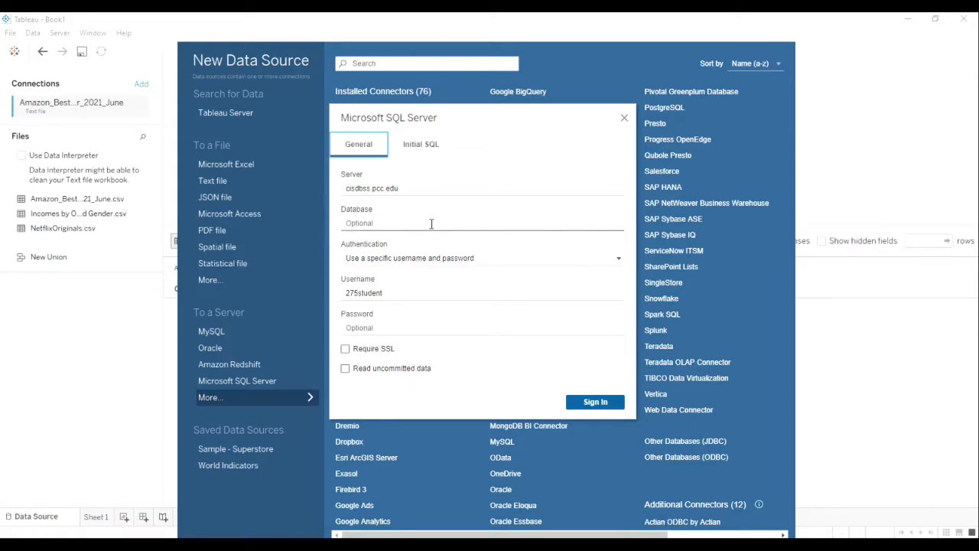
Review the server name and the optional database setting in the Microsoft SQL Server connection.
left_click(410, 188)
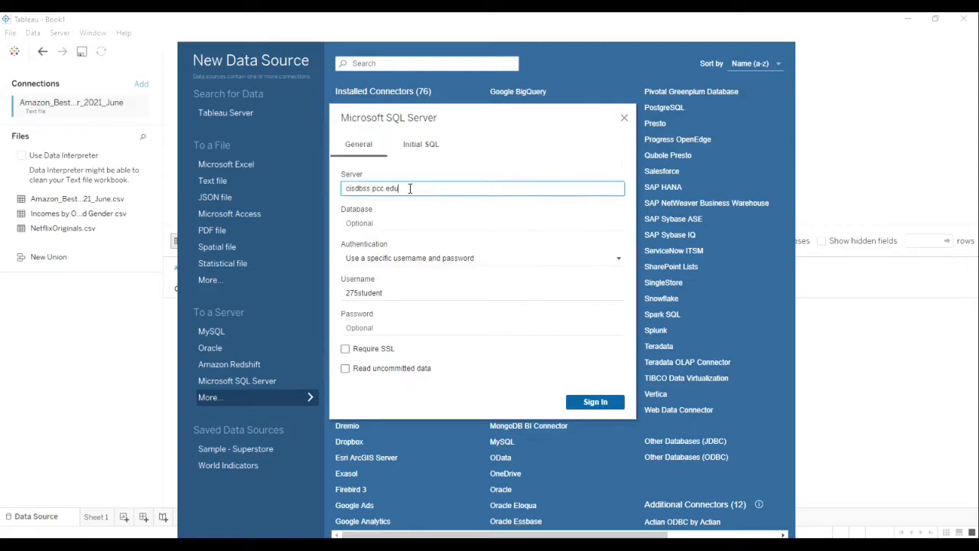
left_click_drag(410, 188, 335, 190)
left_click(409, 192)
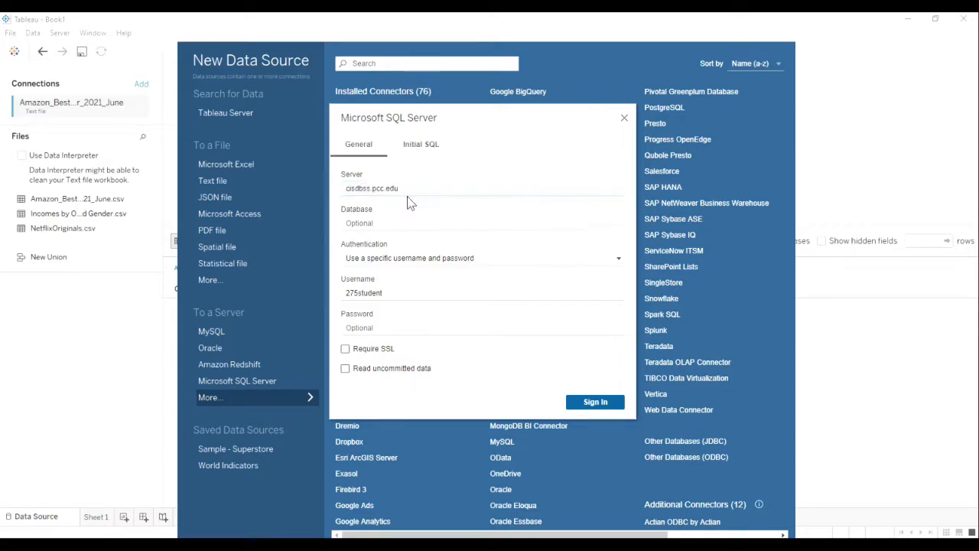
triple_click(362, 191)
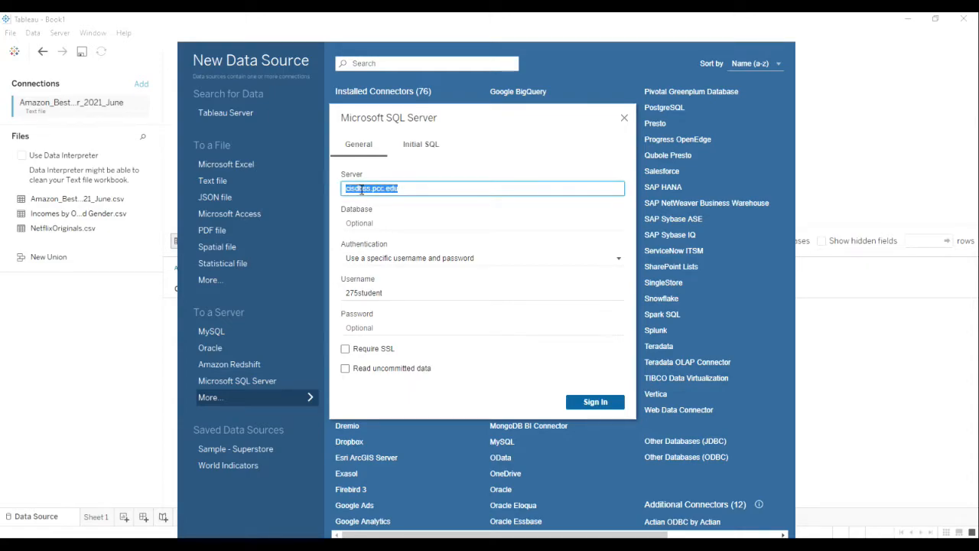
left_click(407, 193)
key("shift+Right")
key("shift+Right")
key("shift+Right")
key("Right")
key("Right")
key("shift+Right")
key("shift+Right")
left_click(433, 221)
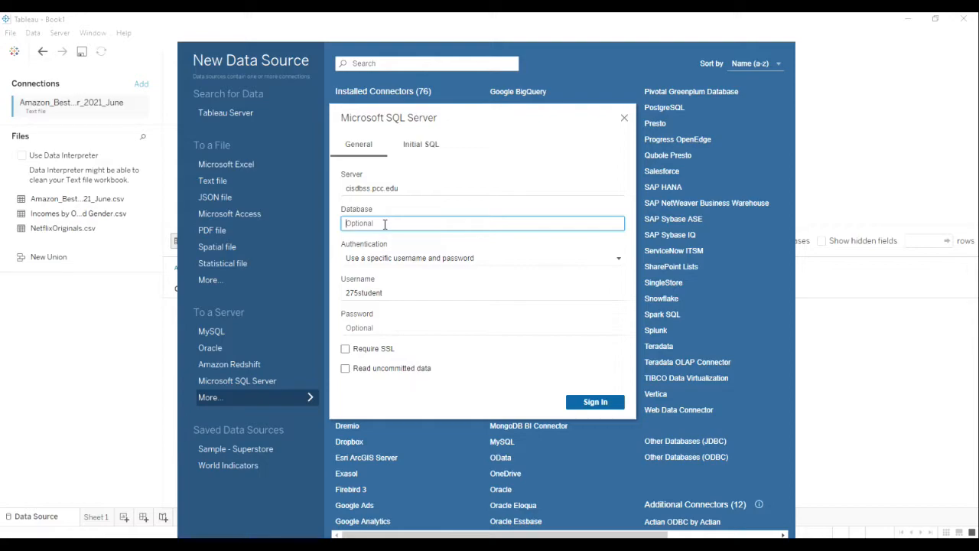
Set the connection's authentication to use a specific username and password, and check the filled-in username.
left_click(618, 261)
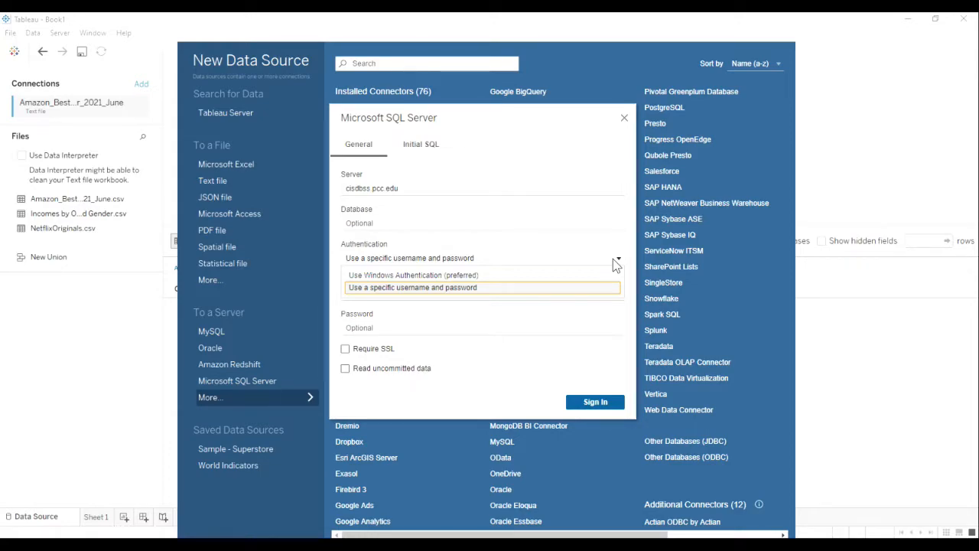
left_click(472, 289)
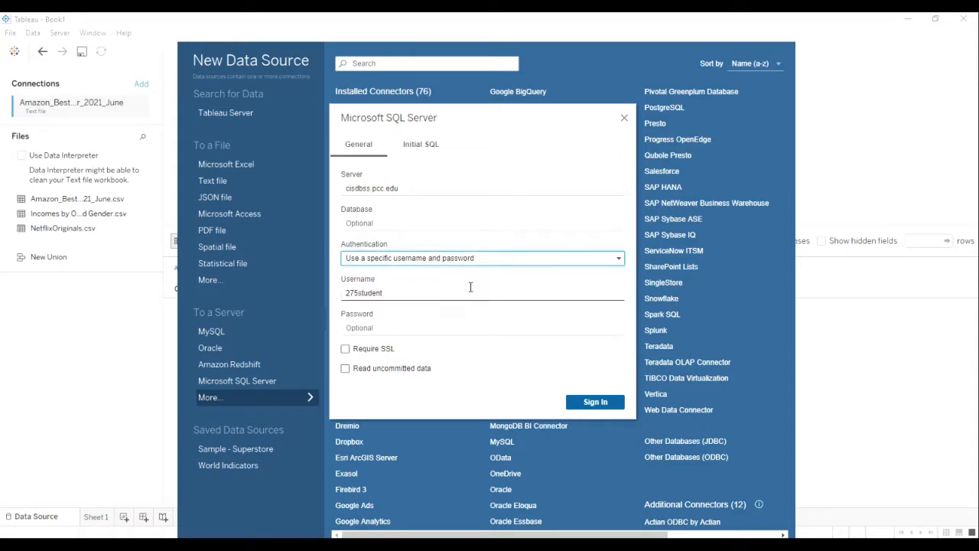
double_click(462, 293)
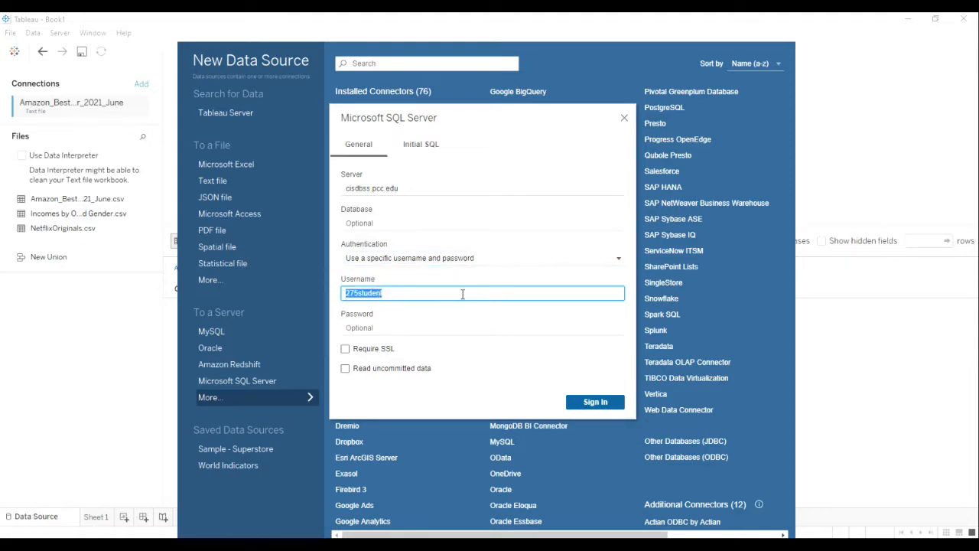
left_click(561, 291)
double_click(560, 291)
Enter the account password and sign in to the Microsoft SQL Server.
left_click(363, 328)
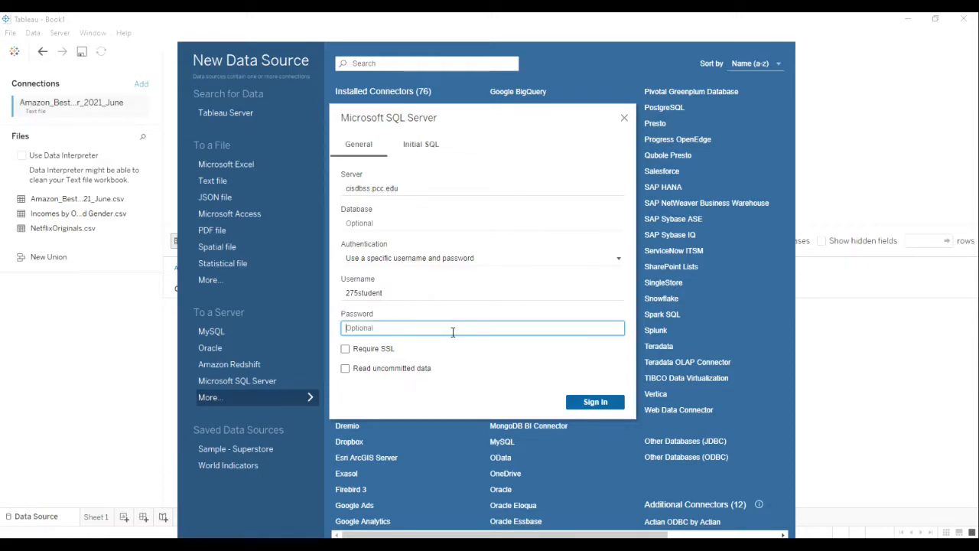
key("ctrl+v")
type("••")
left_click(605, 407)
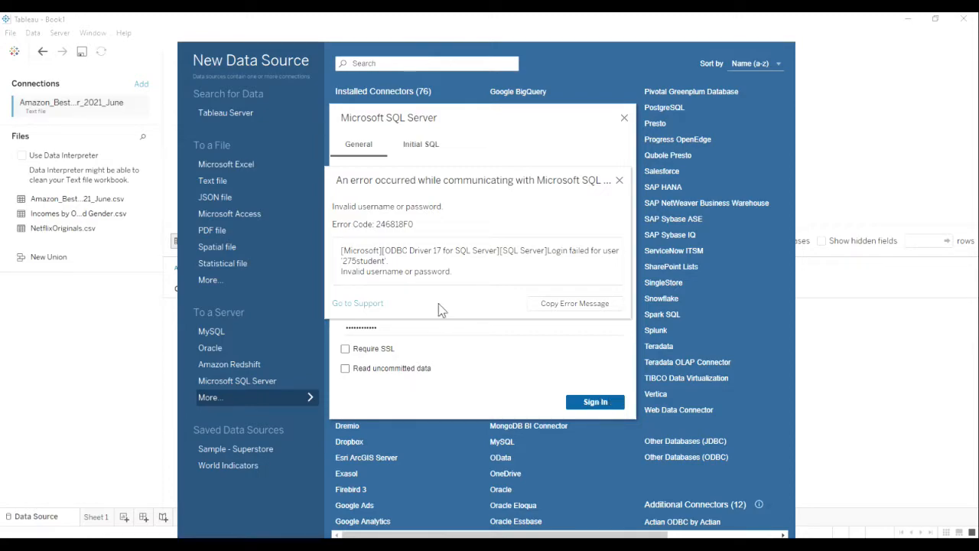
left_click(619, 181)
left_click(397, 326)
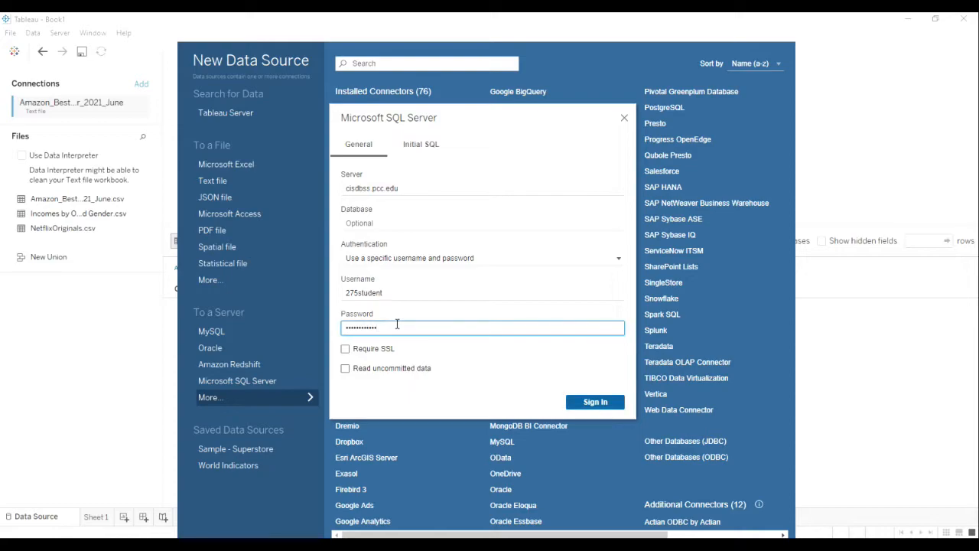
left_click(597, 403)
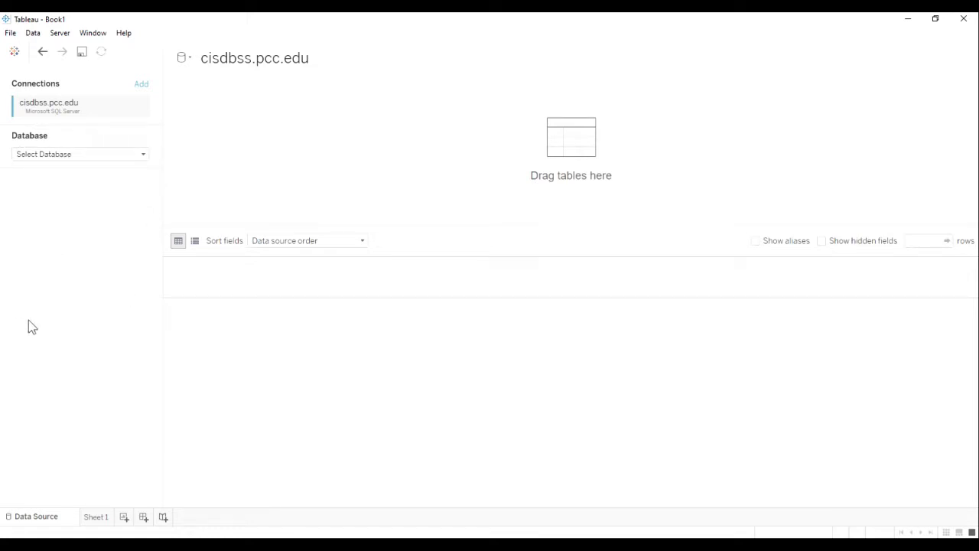
Select the IMDB database on the connected server.
left_click(144, 157)
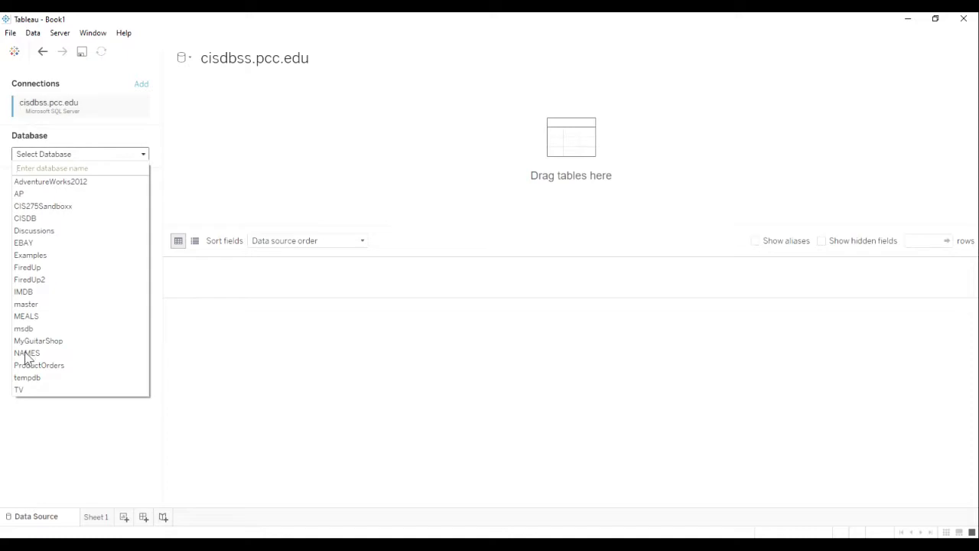
left_click(27, 293)
double_click(23, 296)
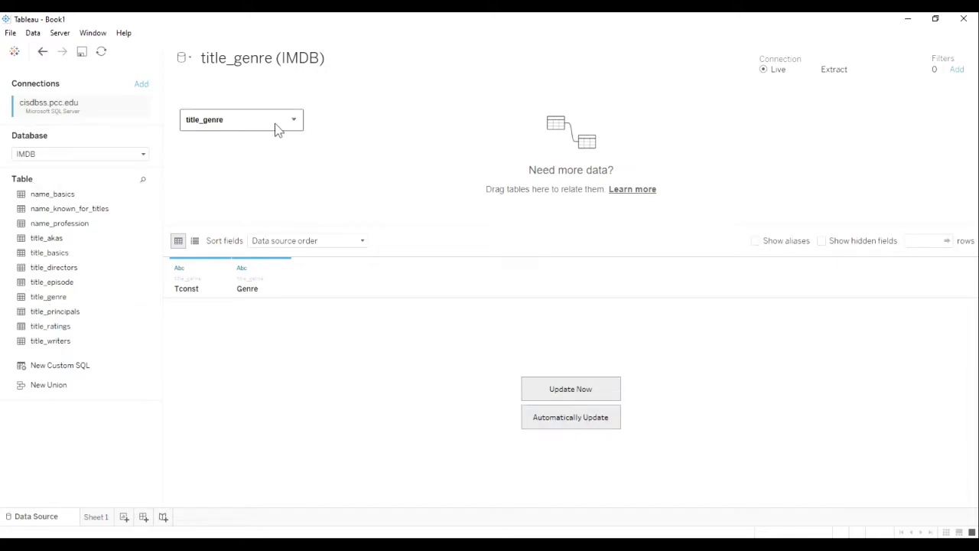
left_click(295, 121)
left_click(314, 165)
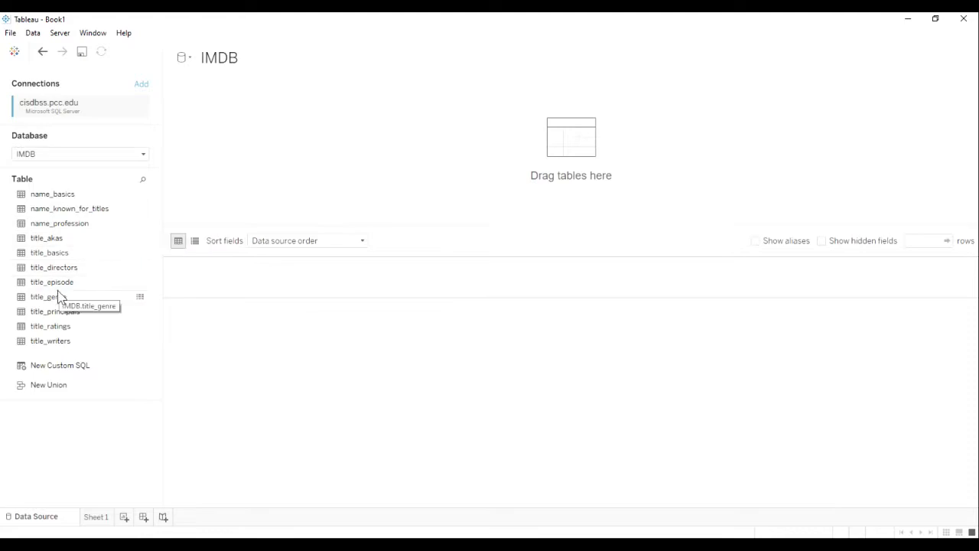
Add the title_basics table to the data source canvas and view its available table options.
left_click_drag(23, 257, 561, 148)
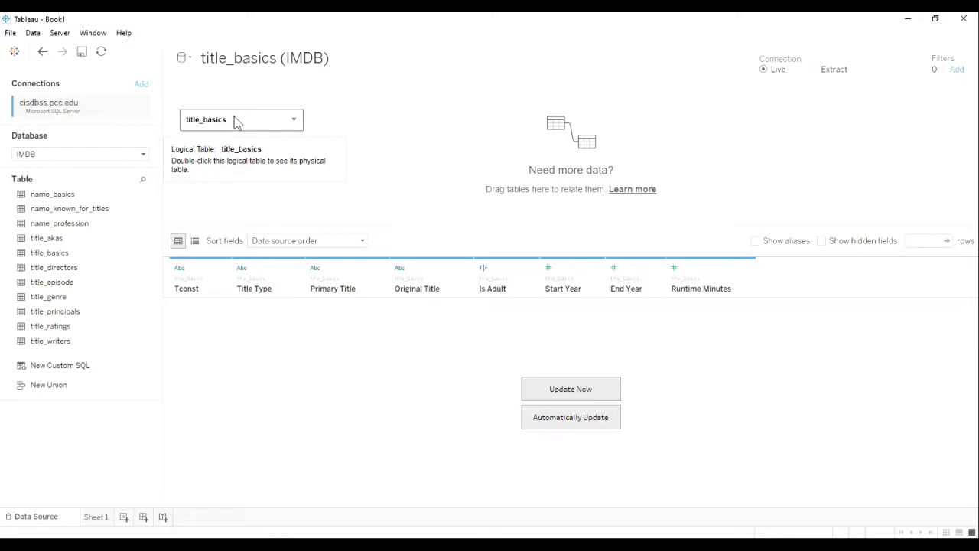
left_click(294, 120)
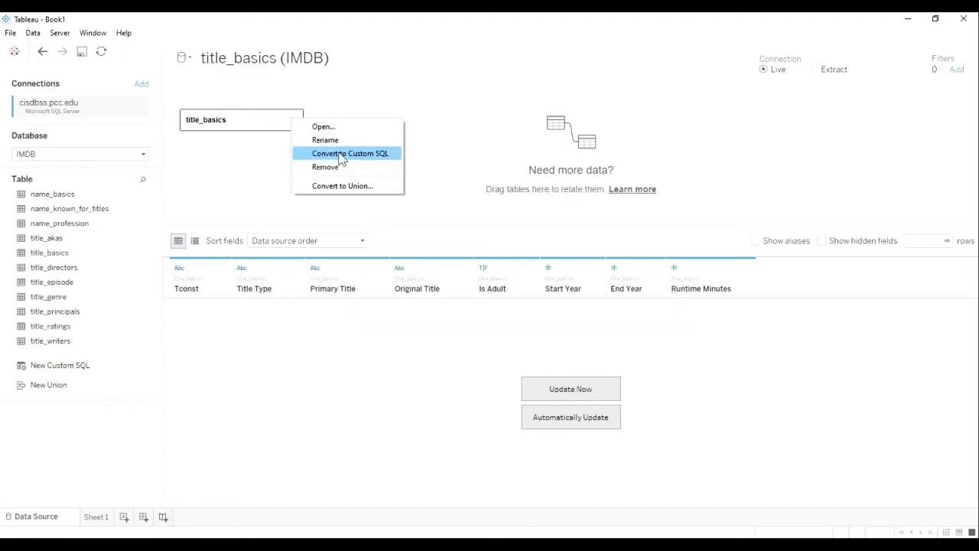
left_click(389, 85)
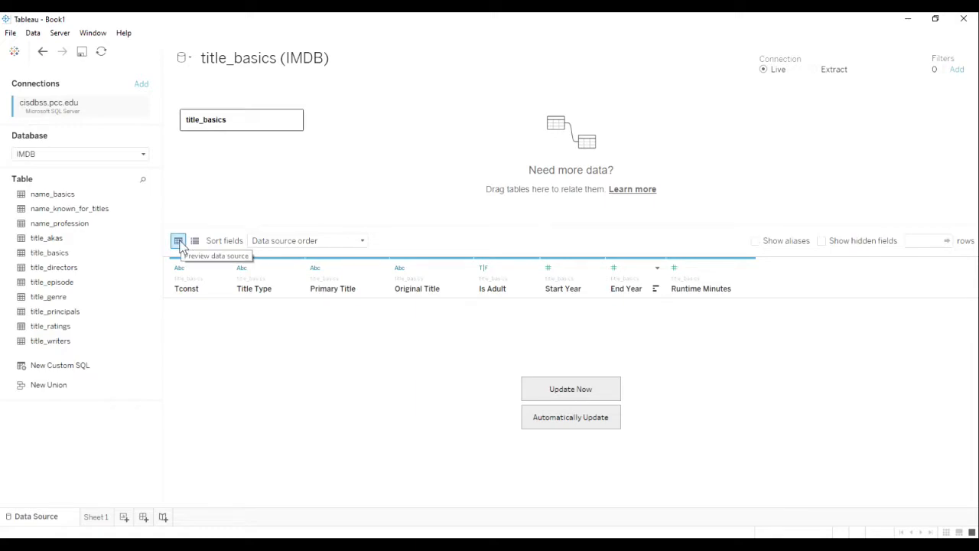
Load the data preview of title_basics and look through its rows.
left_click(581, 391)
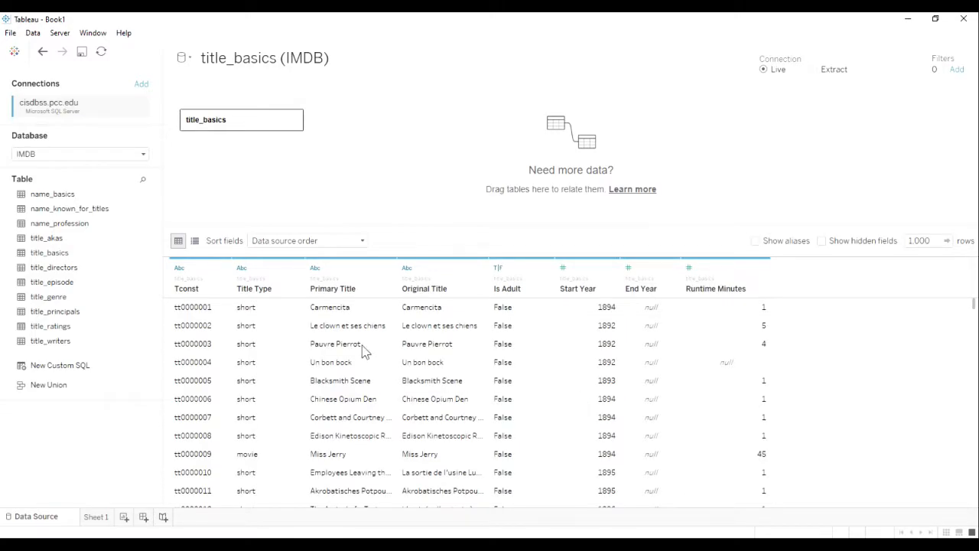
scroll(222, 321, "down", 9)
scroll(255, 344, "down", 15)
scroll(254, 344, "up", 14)
scroll(255, 344, "up", 10)
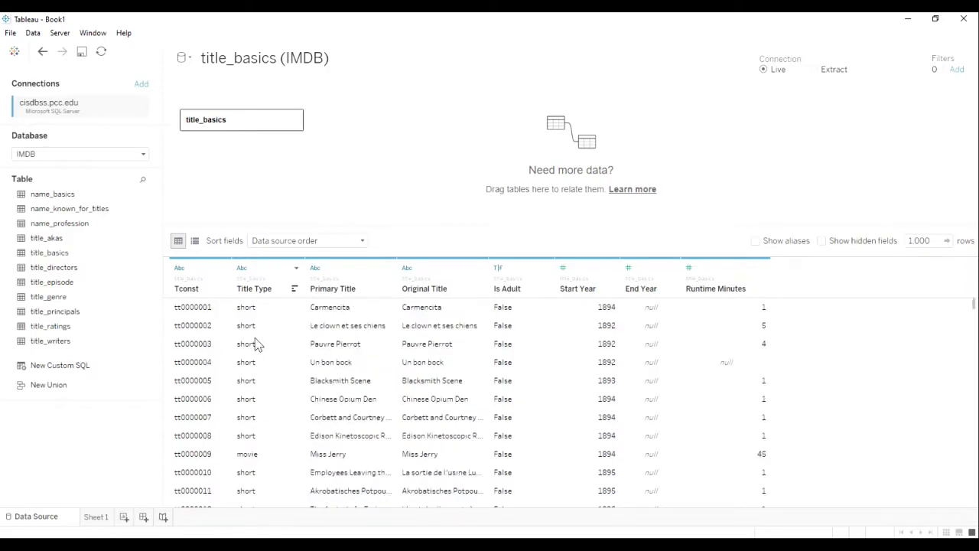
Compare the field list of title_basics with its data preview and check the options available for the Is Adult field.
left_click(195, 242)
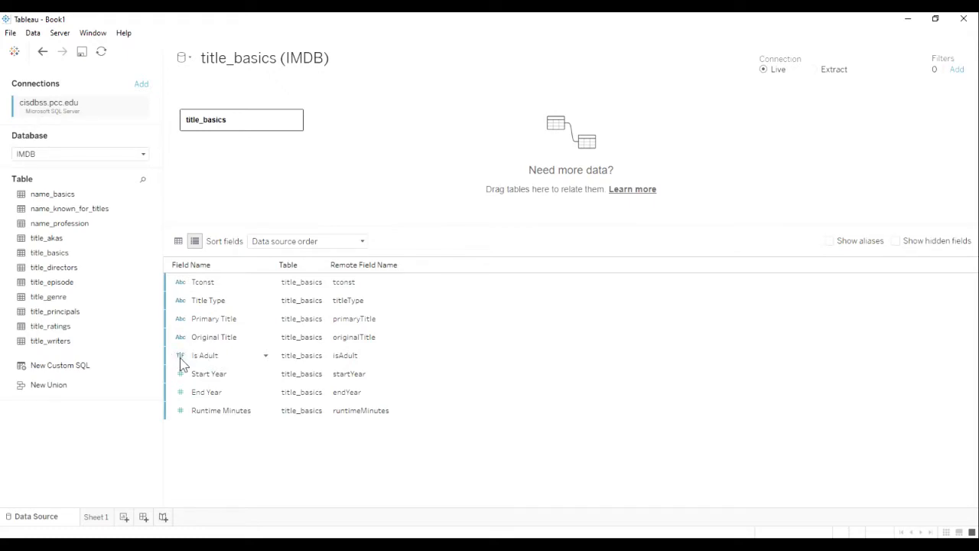
left_click(179, 241)
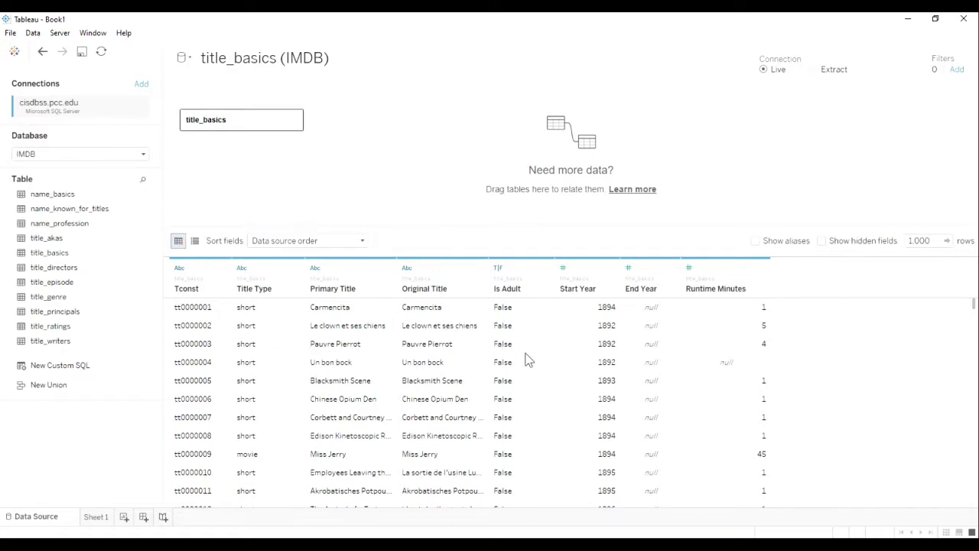
scroll(527, 361, "down", 5)
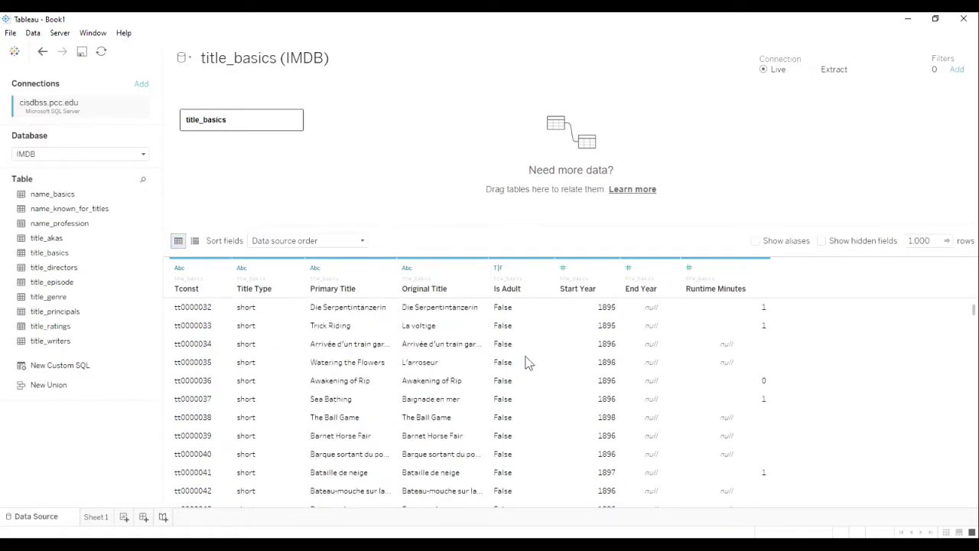
scroll(527, 361, "up", 5)
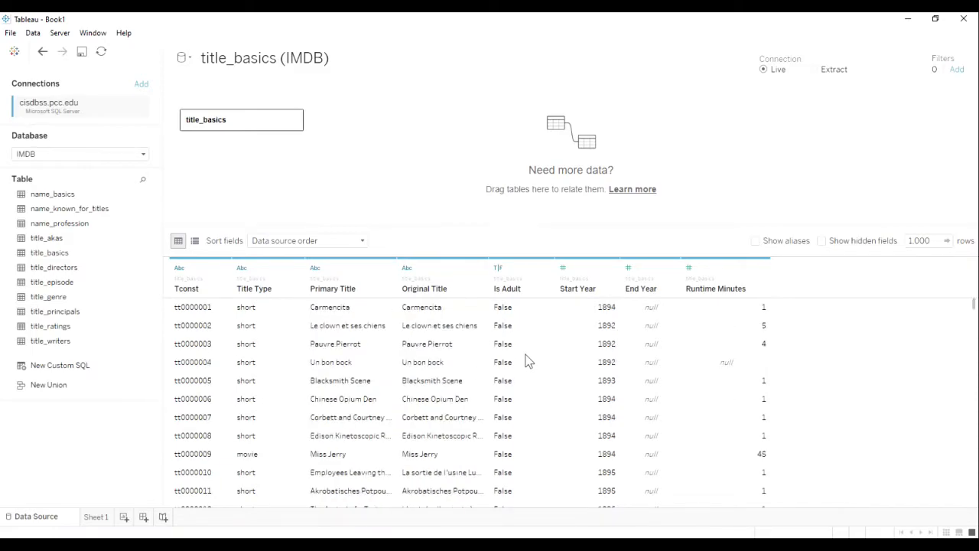
left_click(194, 242)
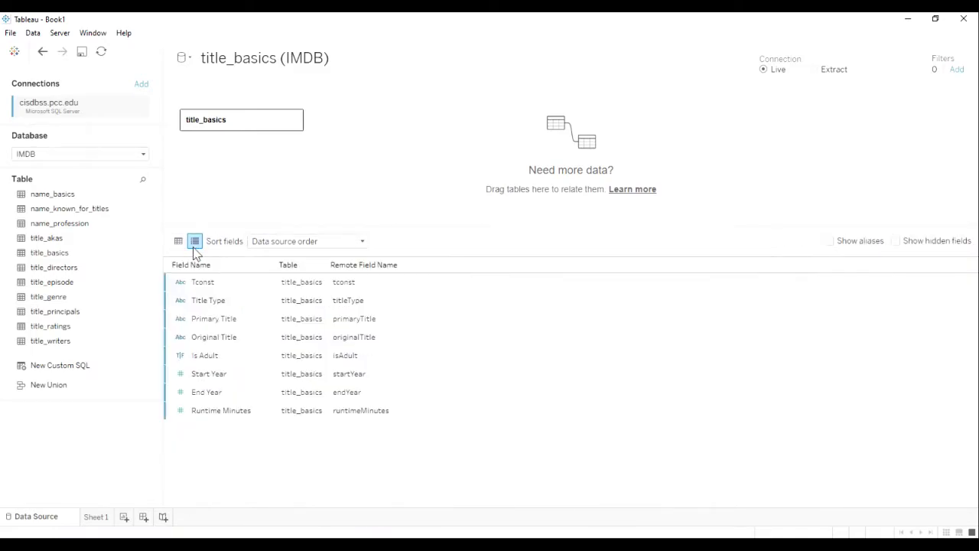
left_click(267, 357)
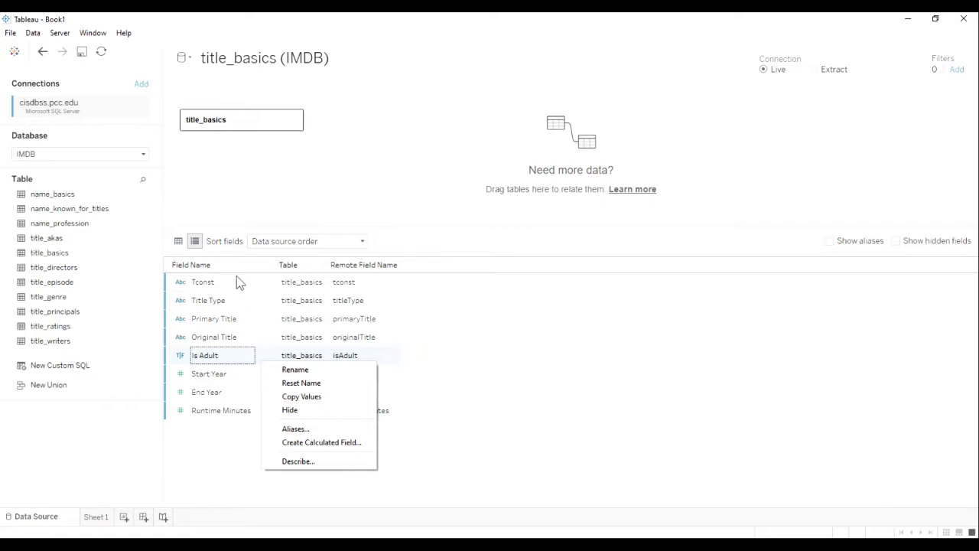
left_click(246, 174)
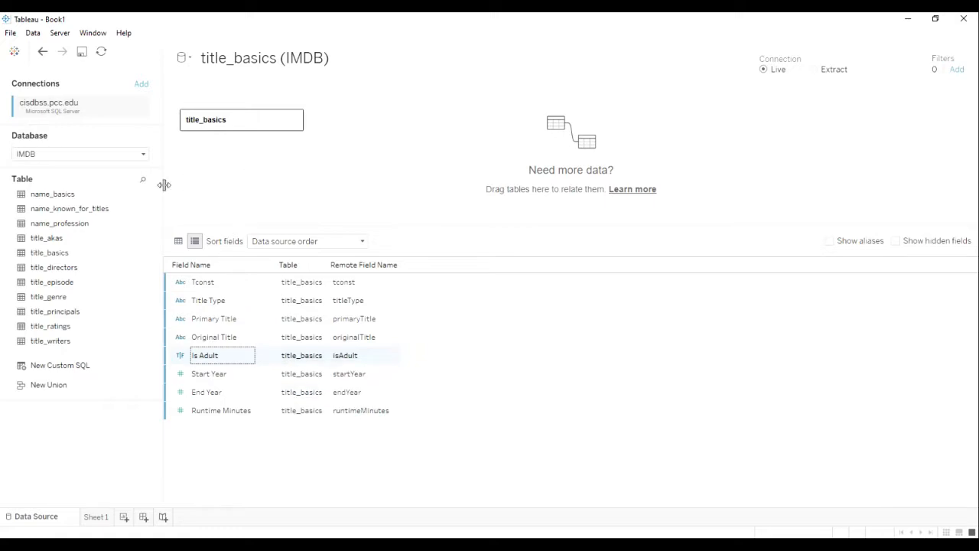
left_click(178, 241)
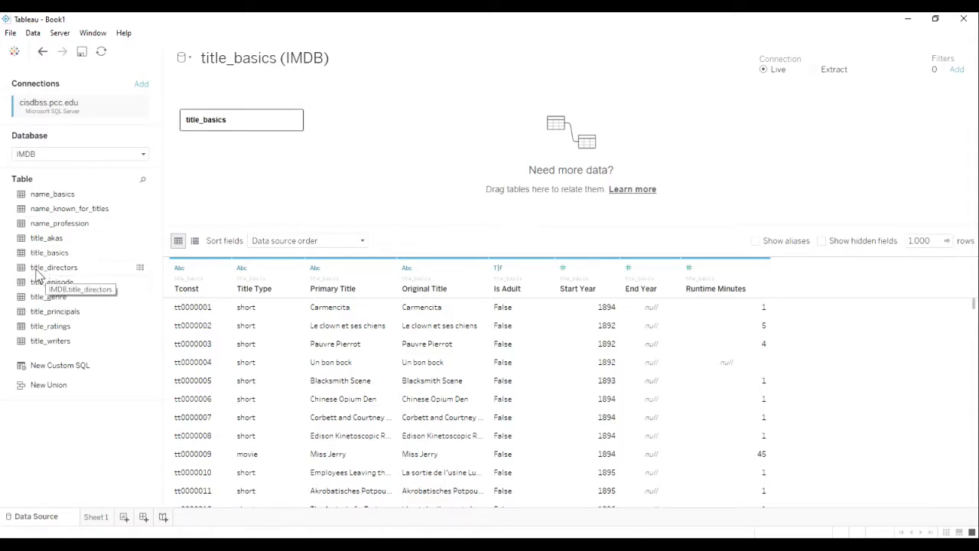
Add the title_directors table to the canvas as a table related to title_basics.
left_click_drag(29, 273, 388, 166)
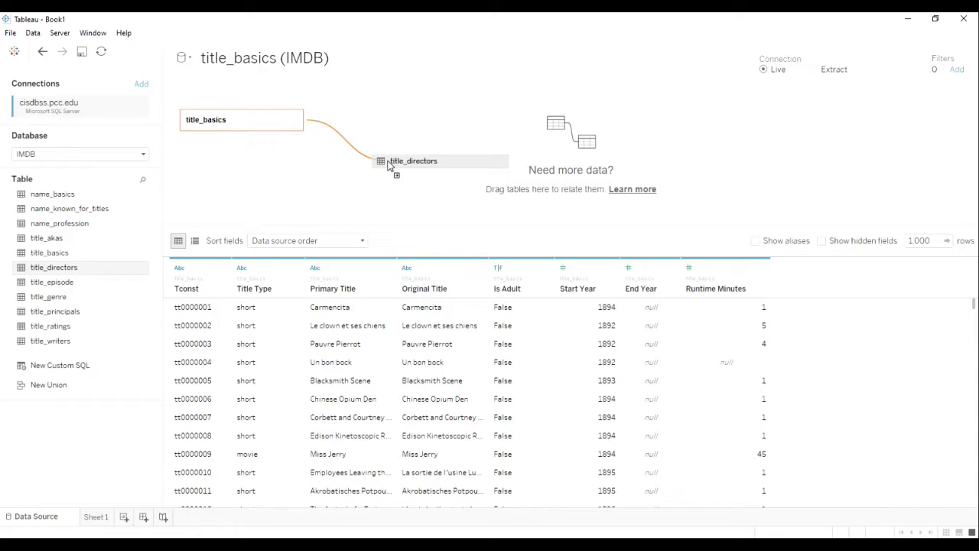
left_click_drag(388, 166, 389, 166)
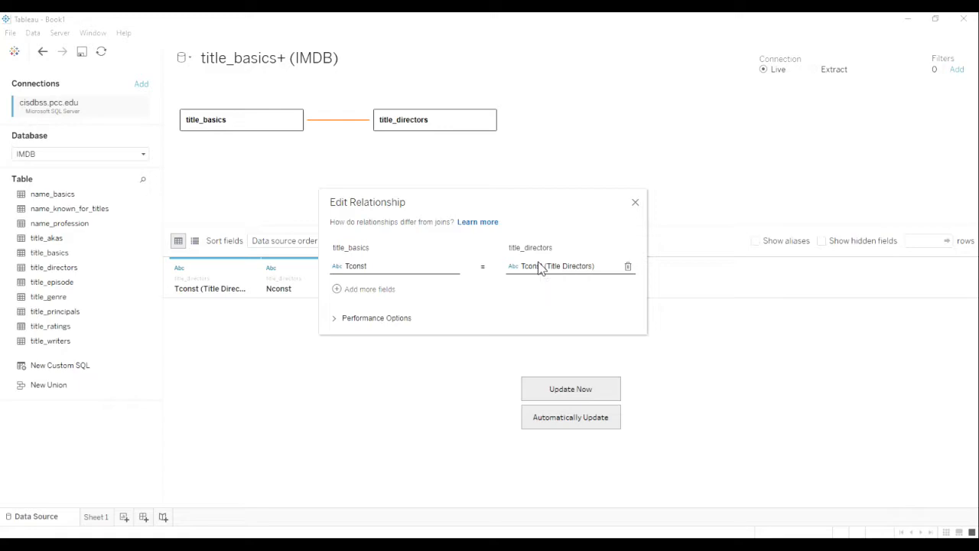
Review the matching fields, additional field choices and performance options of the relationship between title_basics and title_directors.
left_click(451, 274)
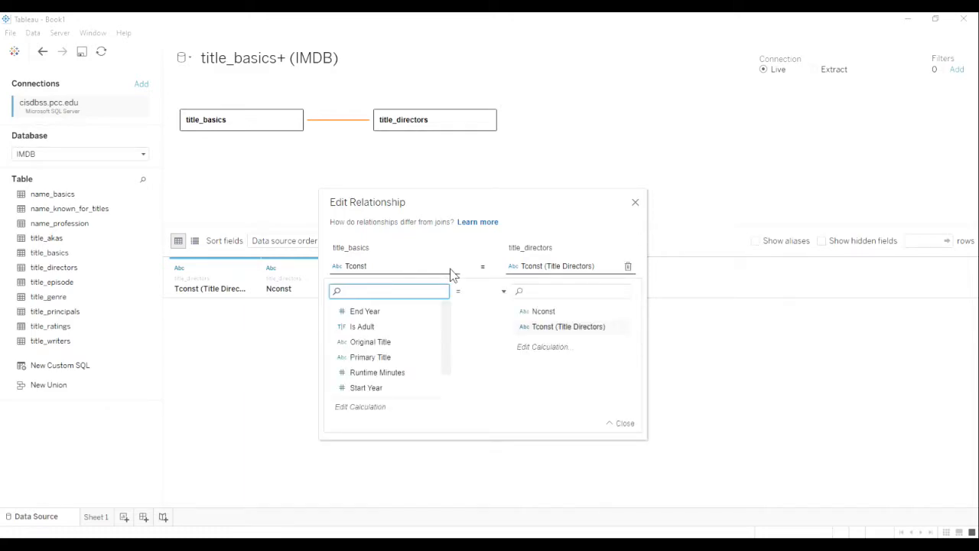
left_click_drag(444, 324, 452, 288)
left_click(611, 291)
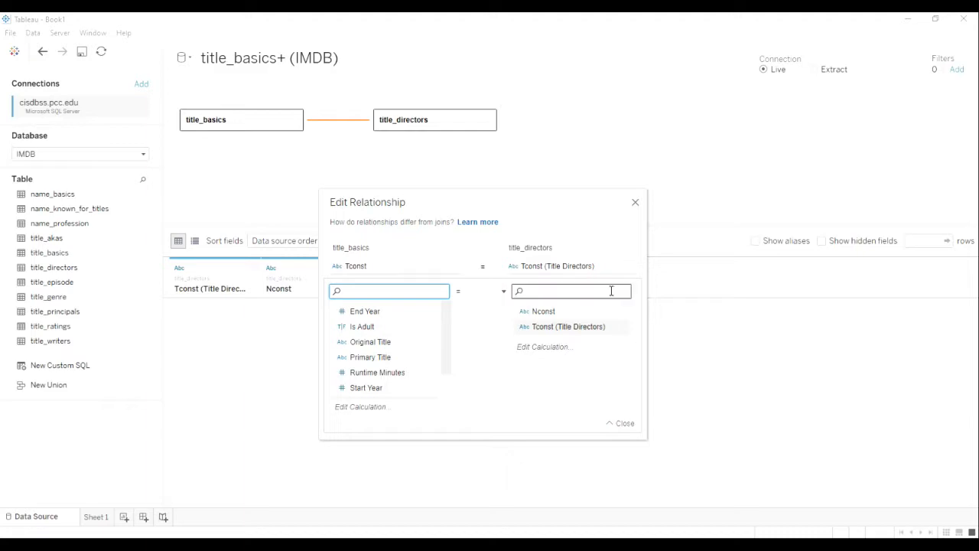
left_click(594, 268)
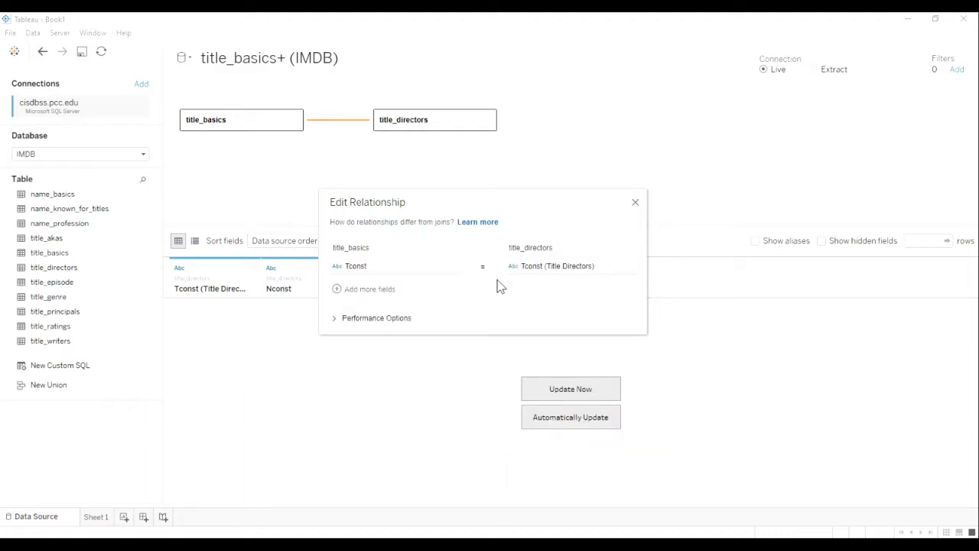
left_click(337, 290)
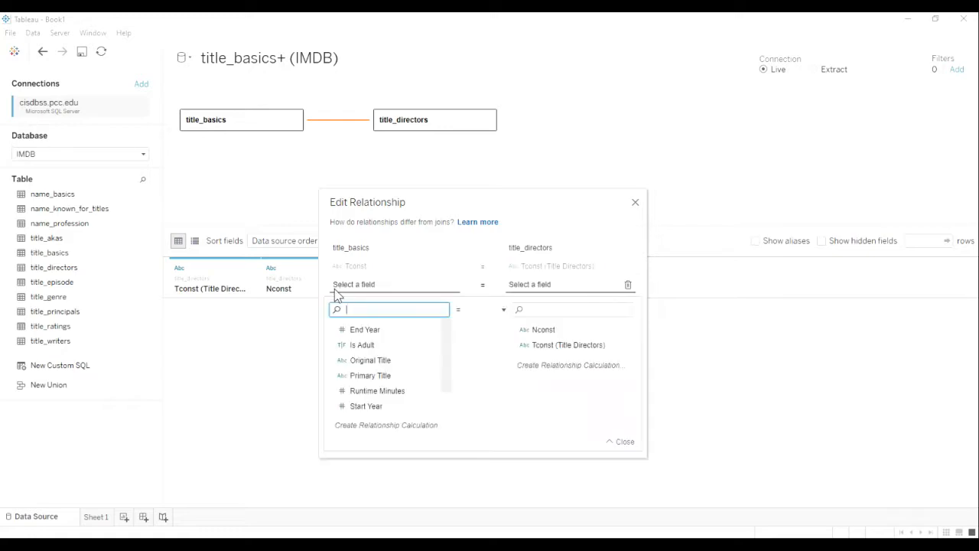
left_click(453, 293)
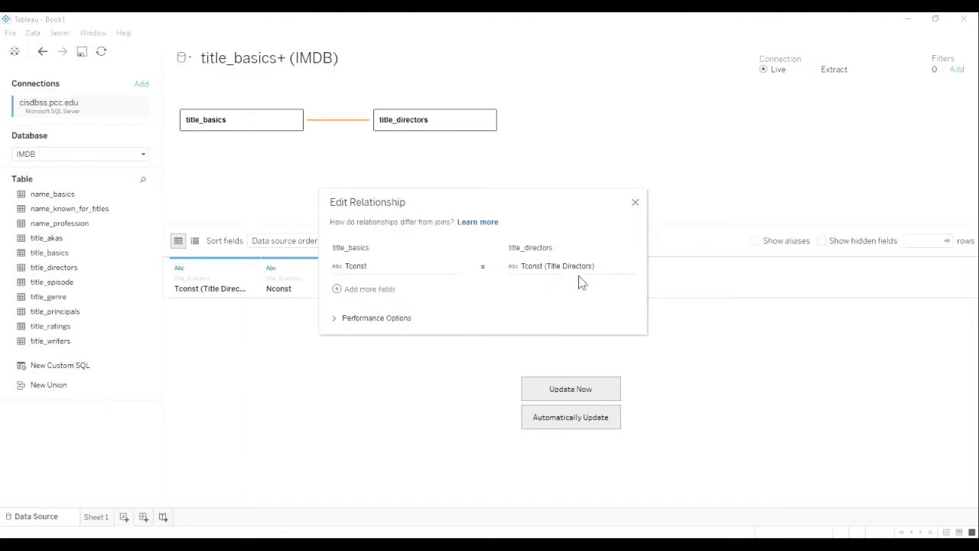
left_click(337, 322)
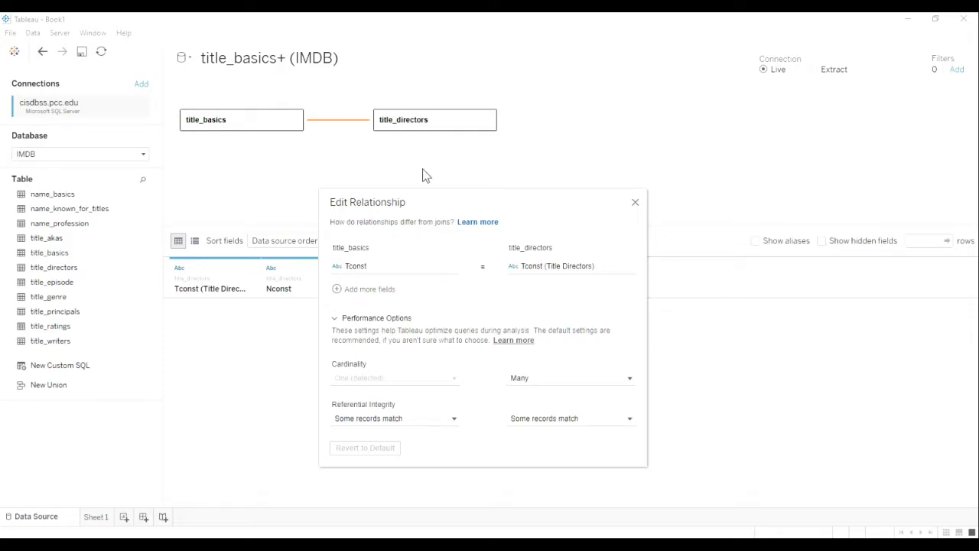
Examine the cardinality and referential integrity choices for the relationship between title_basics and title_directors, then close its settings.
left_click(627, 381)
left_click(627, 379)
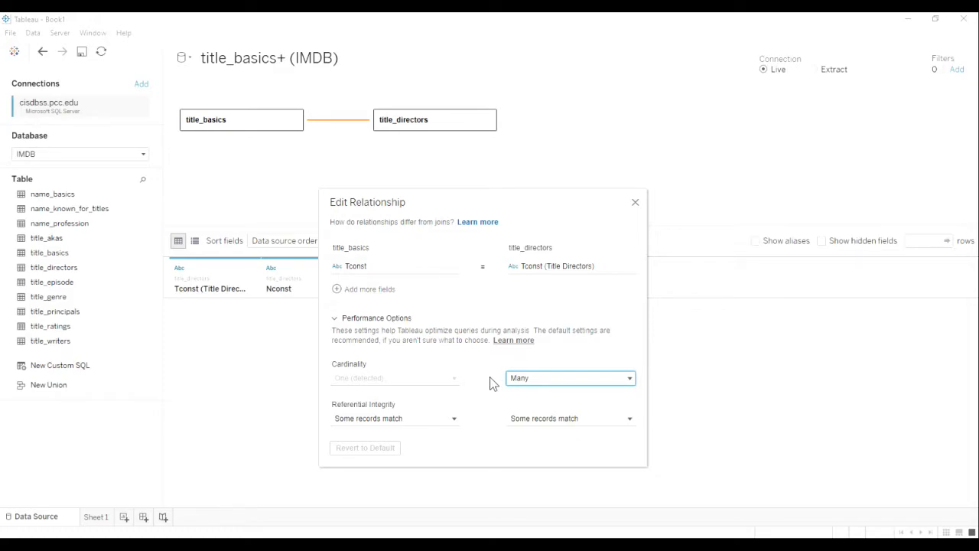
left_click(453, 420)
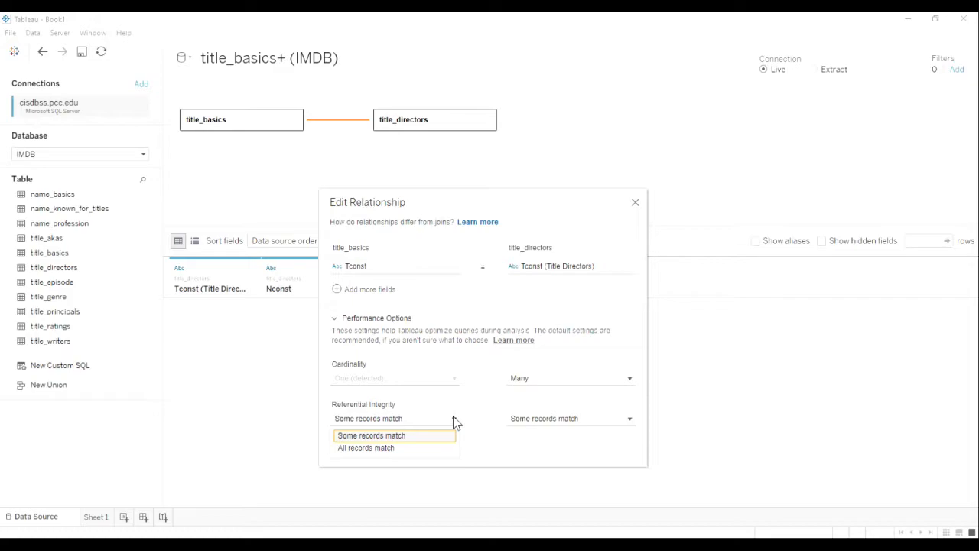
left_click(466, 415)
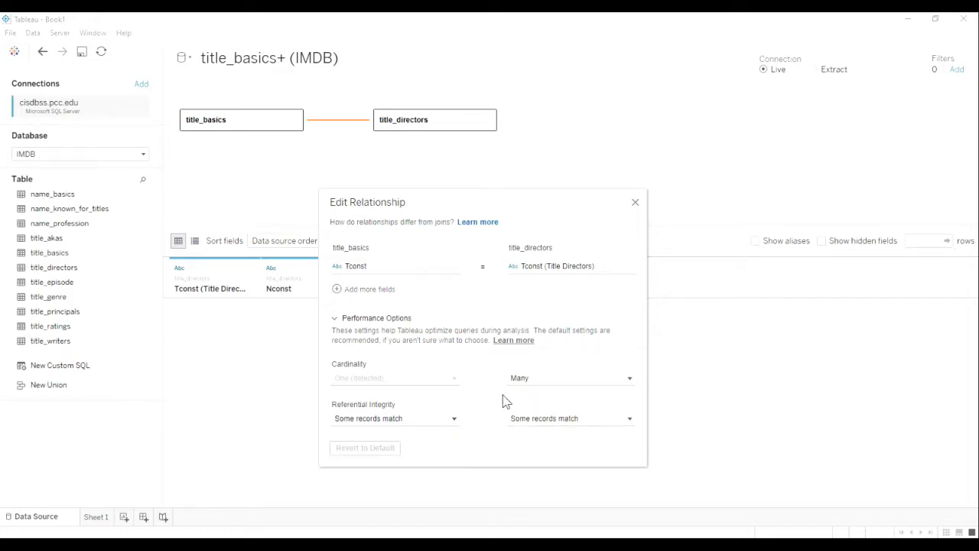
left_click(337, 320)
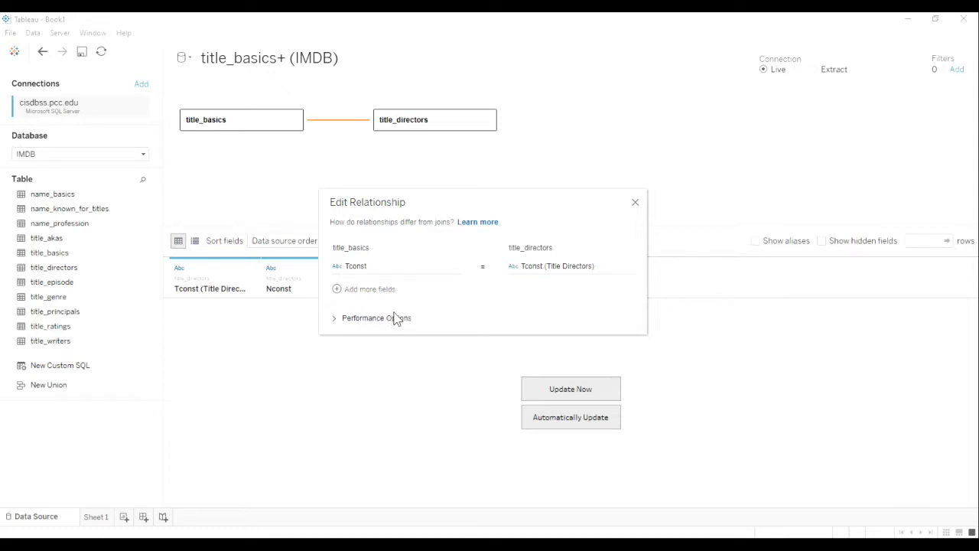
left_click(636, 205)
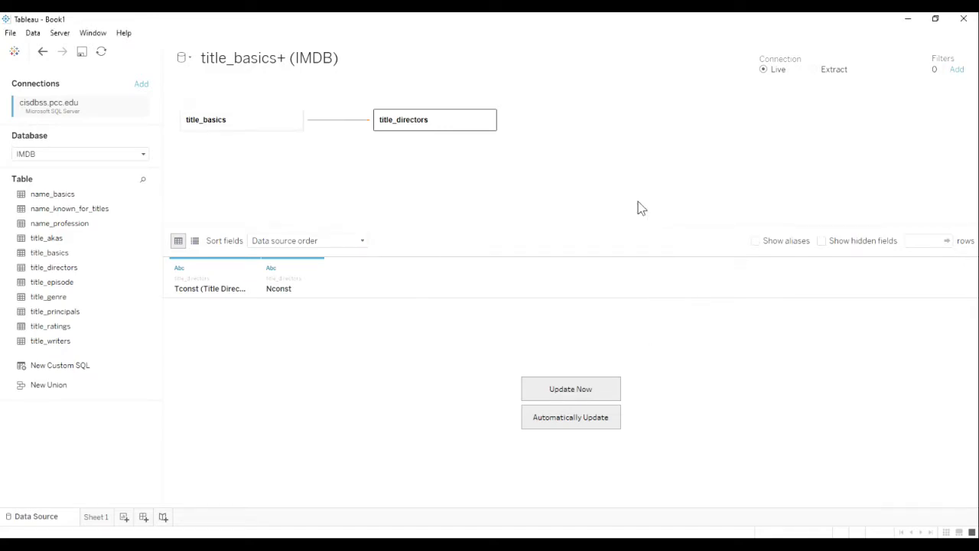
Load the data preview of title_directors and compare its rows with the fields and rows of title_basics.
left_click(238, 122)
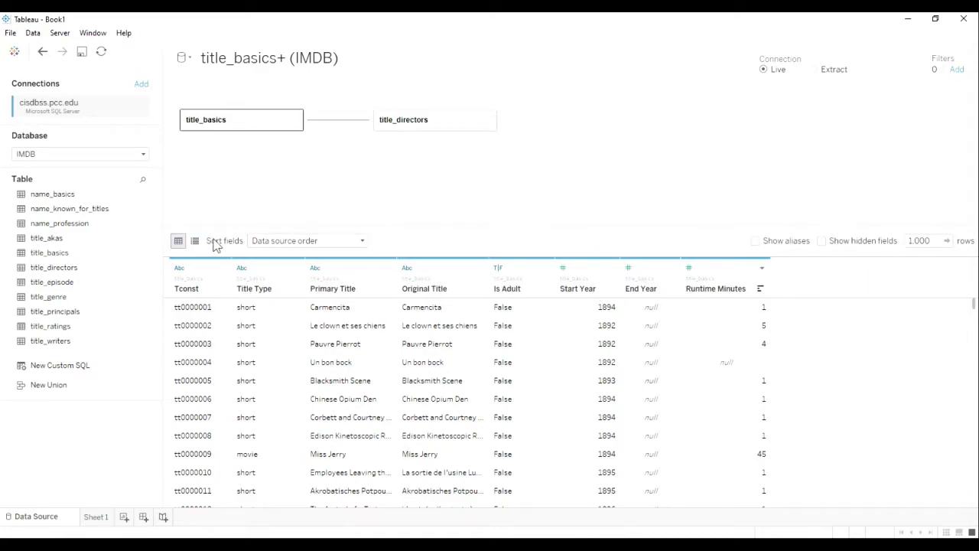
left_click(195, 241)
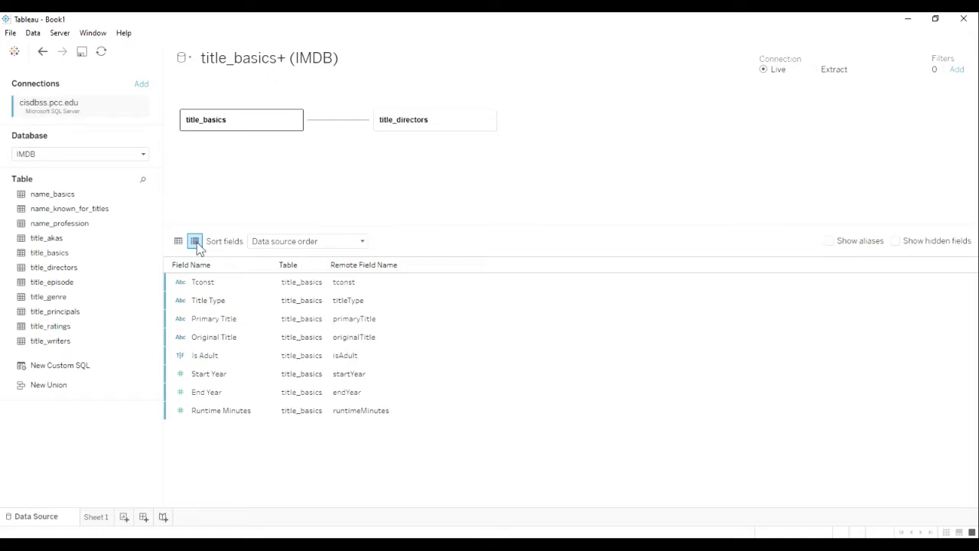
left_click(179, 241)
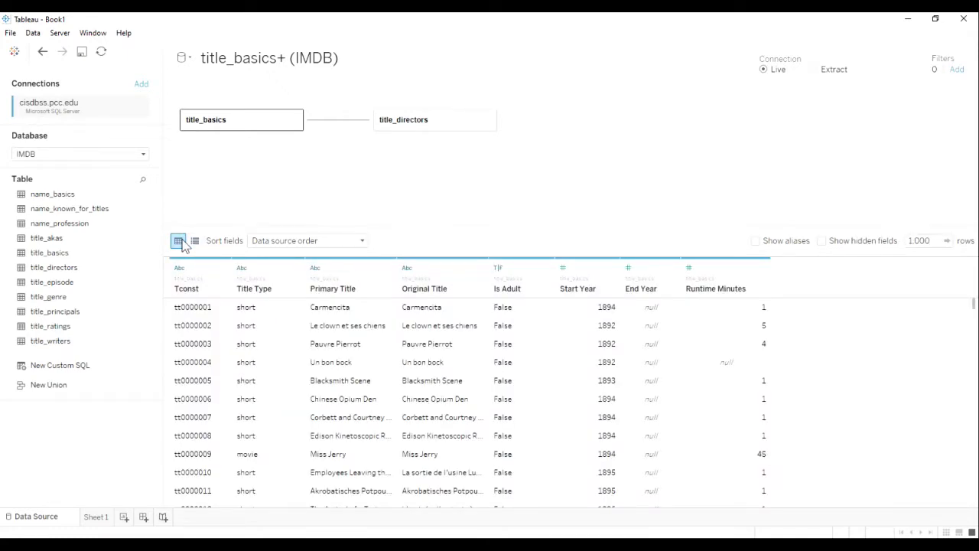
left_click(426, 127)
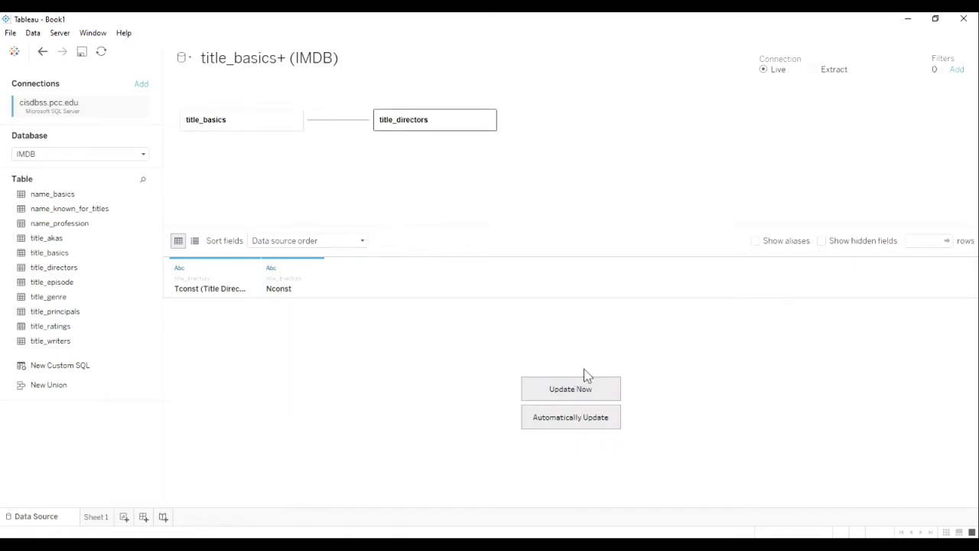
left_click(576, 392)
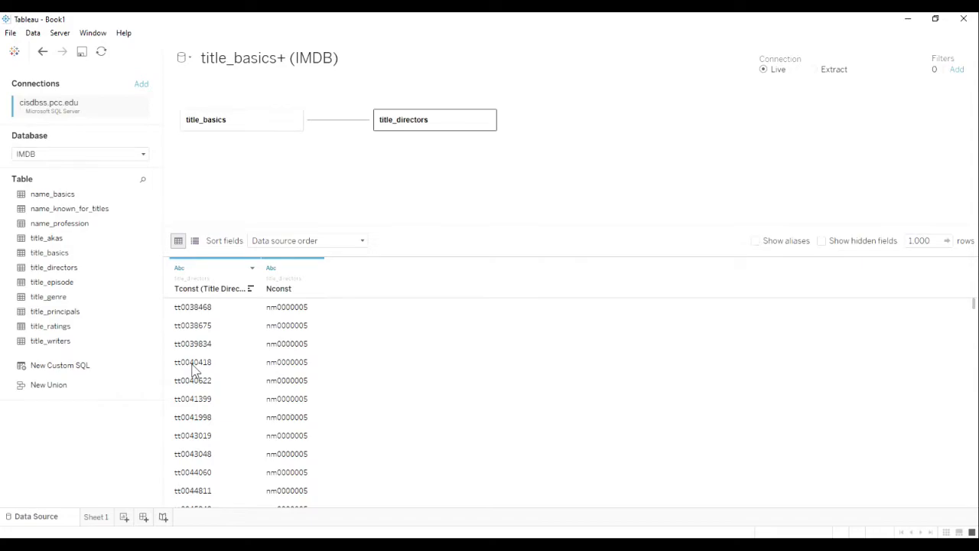
left_click(247, 118)
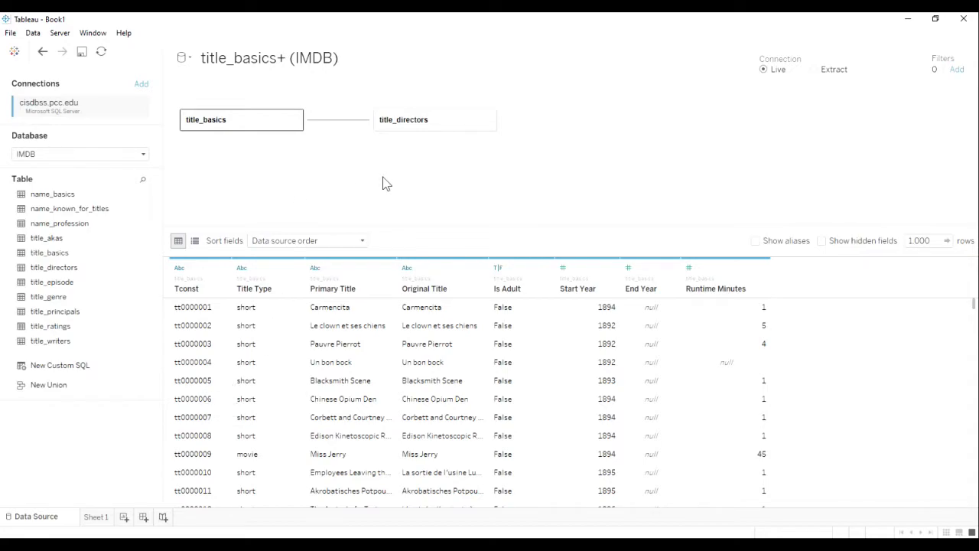
left_click(428, 123)
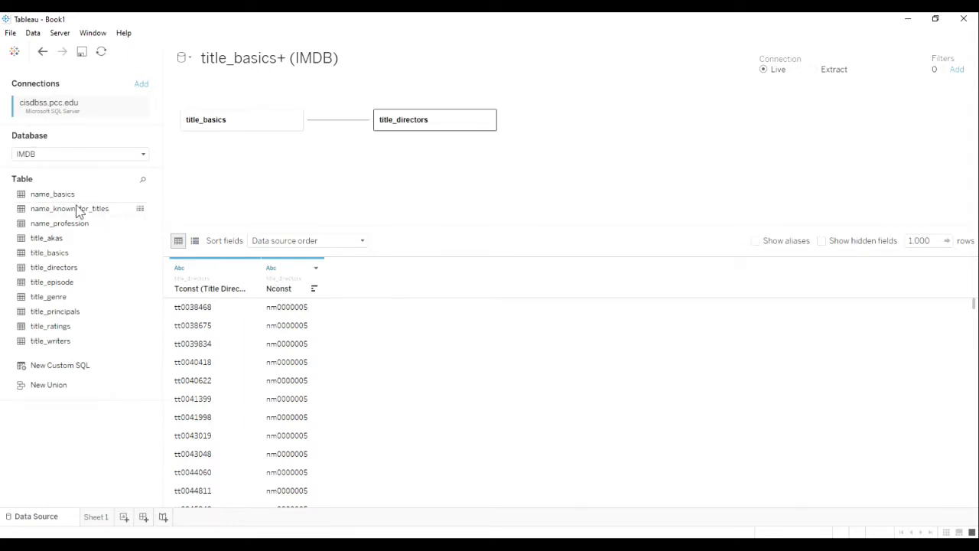
Add the name_basics table to the canvas related to title_directors and review the relationship's matching fields and performance options.
left_click_drag(30, 197, 20, 197)
left_click_drag(21, 199, 290, 184)
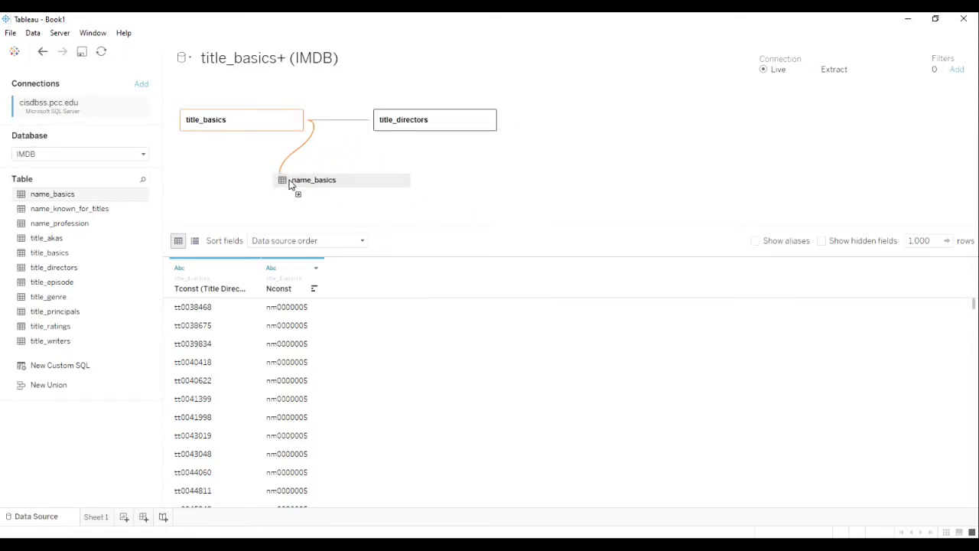
left_click_drag(289, 184, 570, 169)
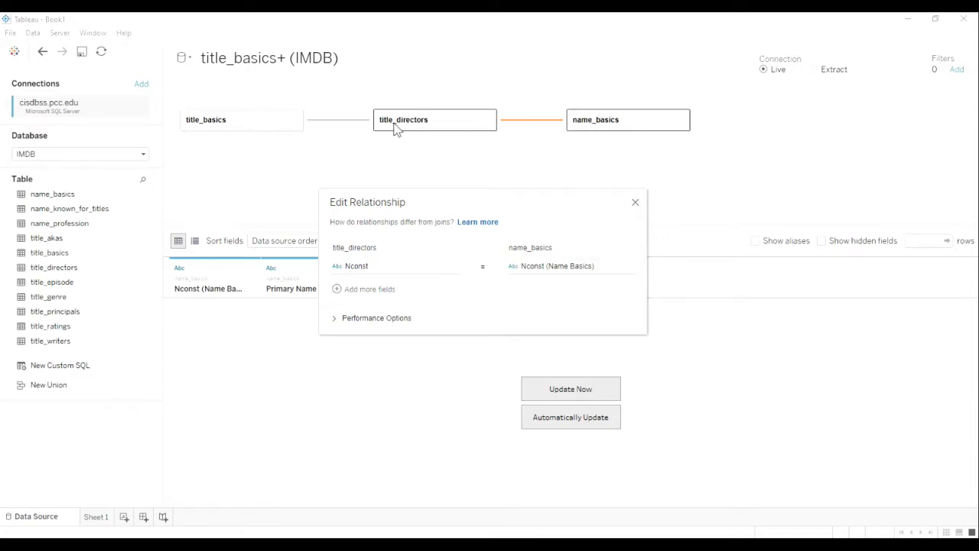
left_click(353, 324)
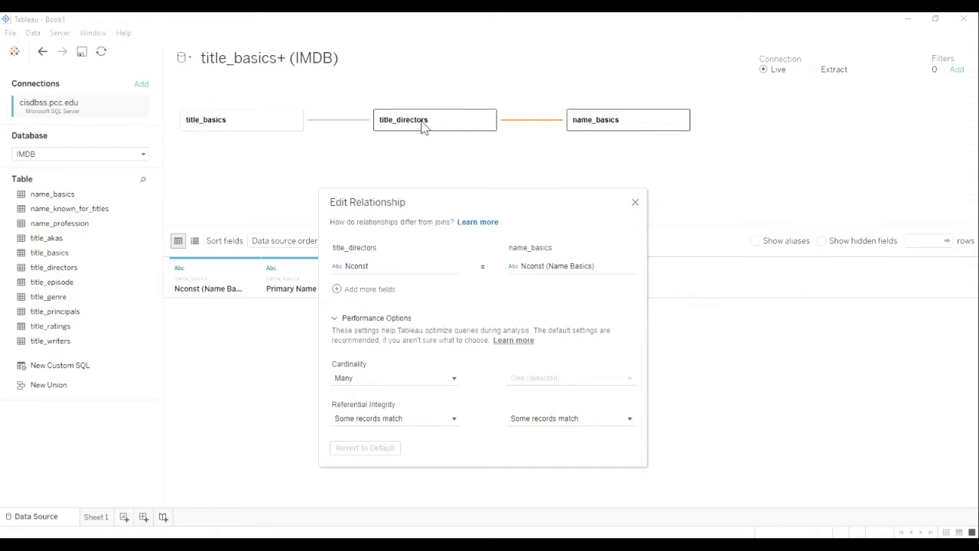
key("Tab")
left_click(634, 202)
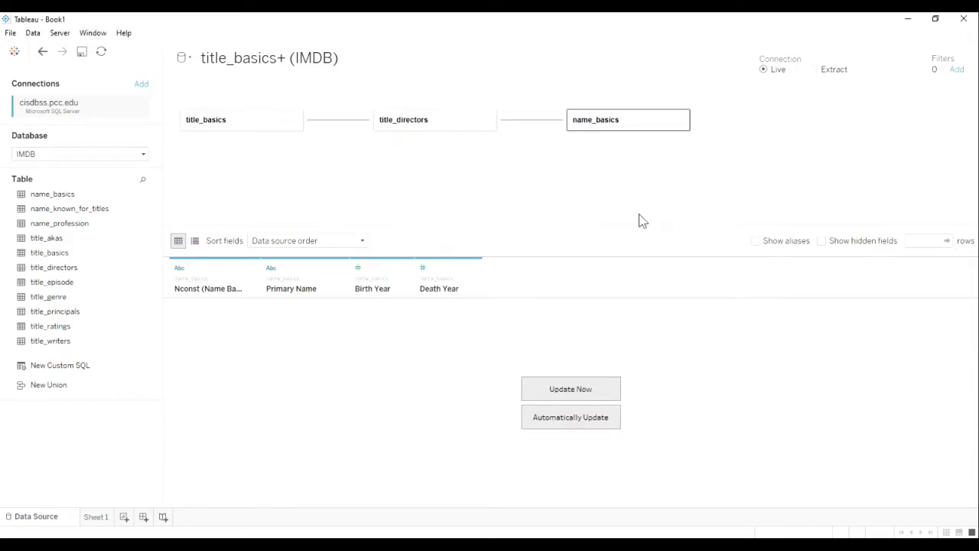
Load the data preview of name_basics and compare it with the rows of title_directors and title_basics.
left_click(548, 389)
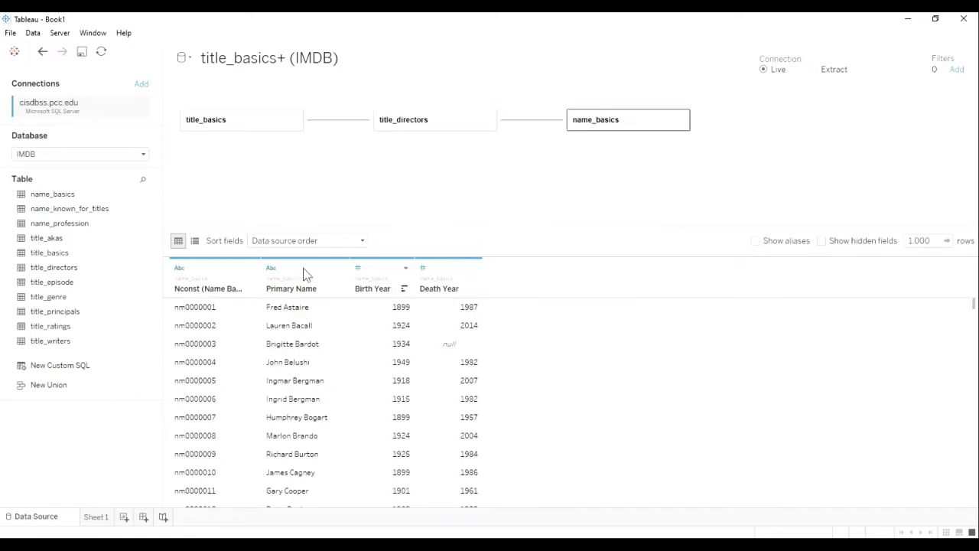
left_click(459, 126)
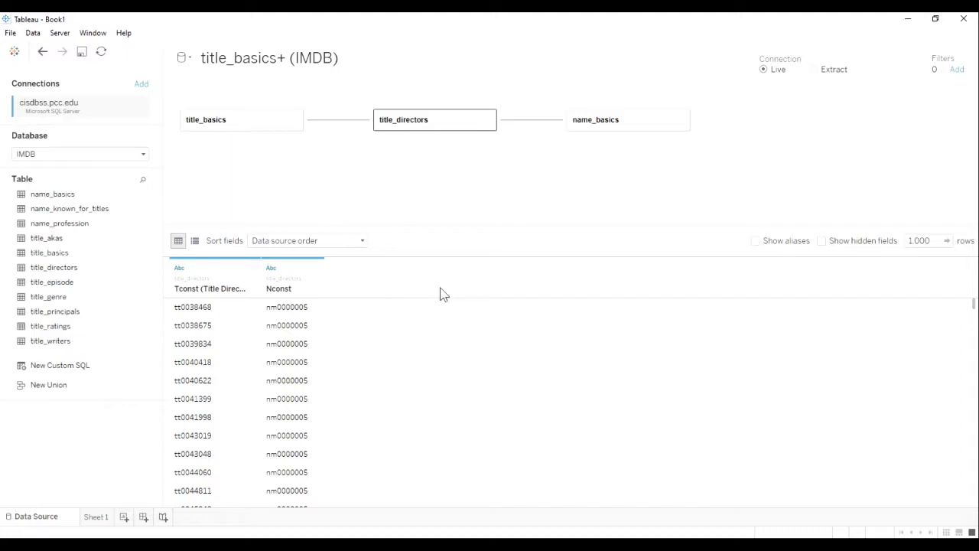
left_click(234, 125)
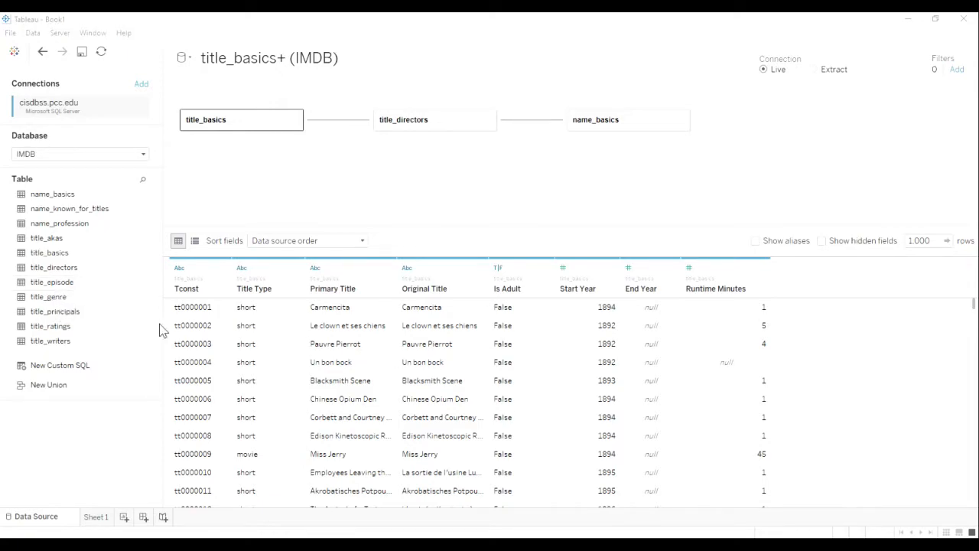
Relate the title_genre table to title_basics, check the relationship's performance options, and load the data preview of title_genre.
left_click_drag(46, 302, 365, 184)
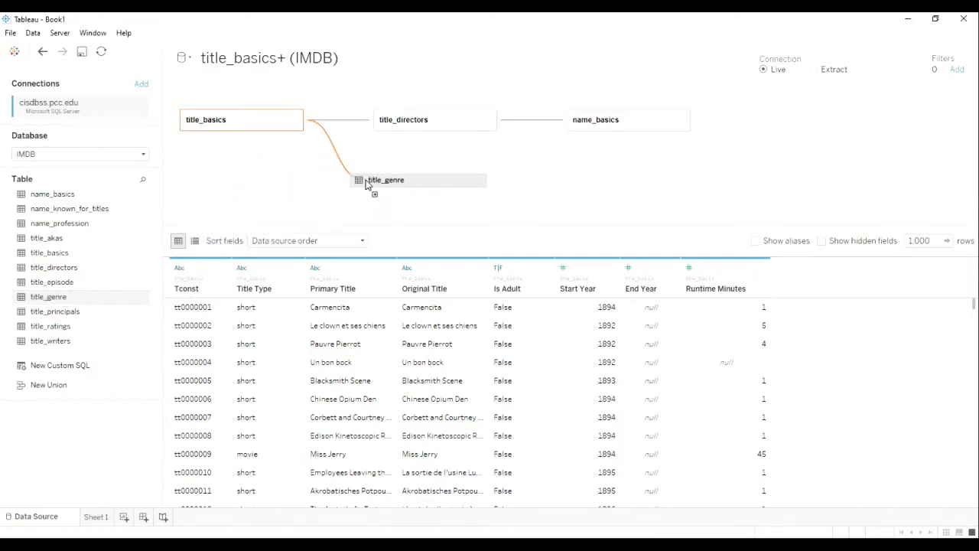
left_click_drag(366, 184, 367, 186)
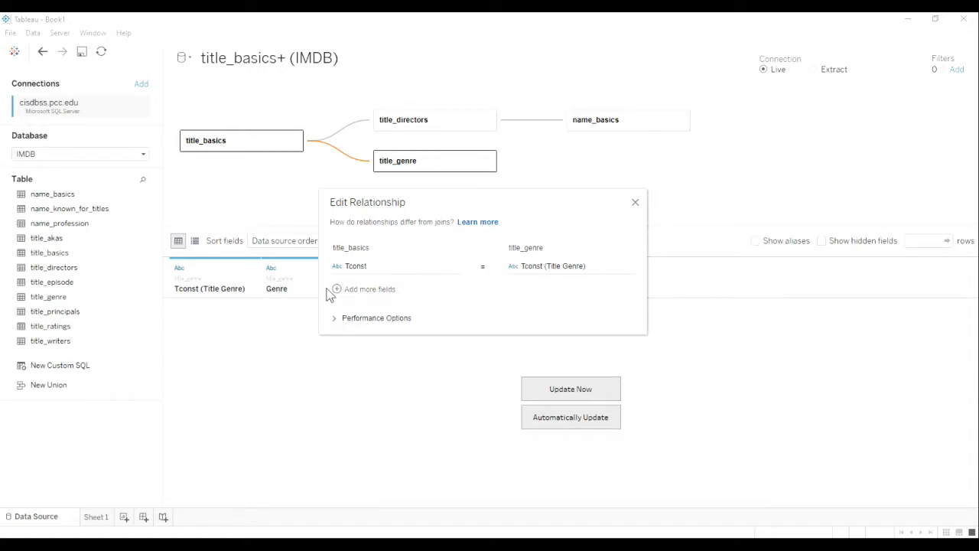
left_click(337, 320)
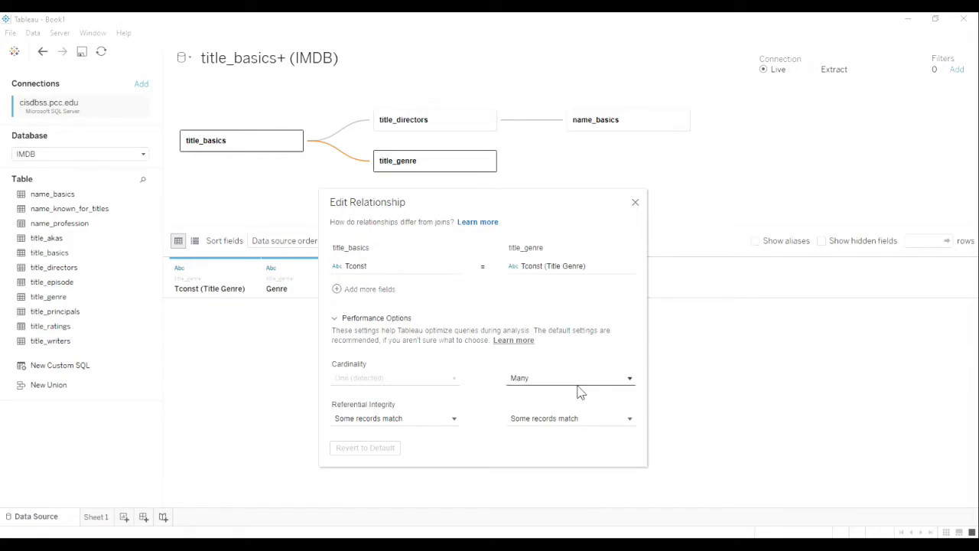
left_click(634, 204)
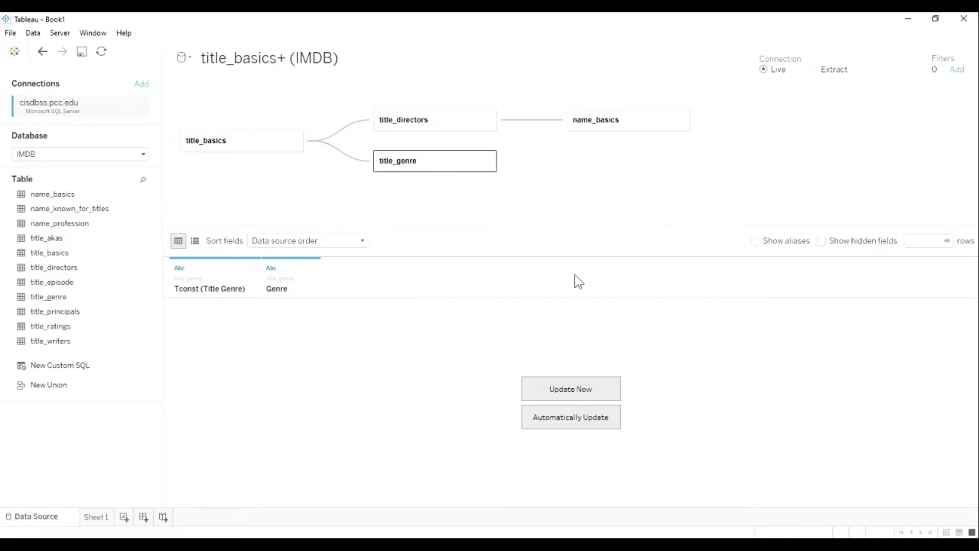
left_click(573, 389)
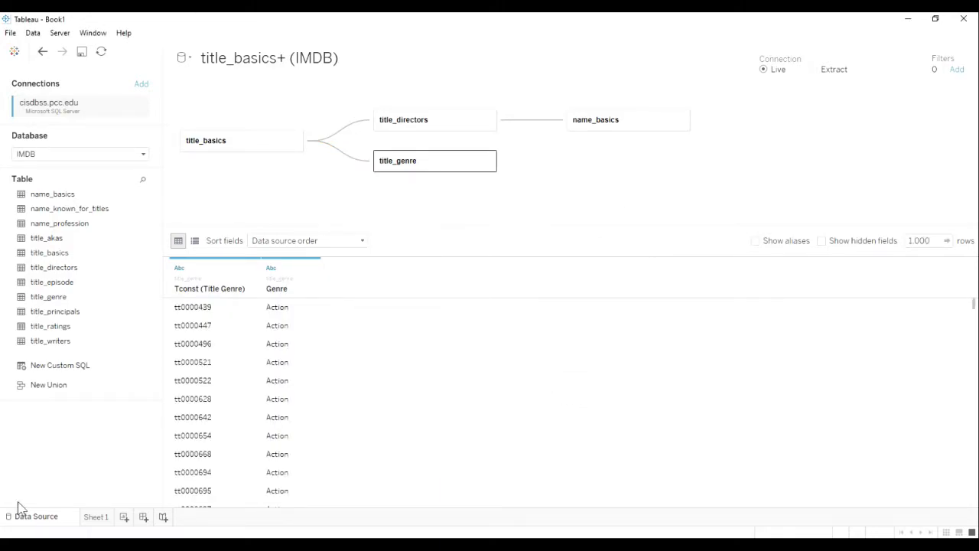
Open Sheet 1 and look through the fields grouped under each related IMDB table.
left_click(102, 520)
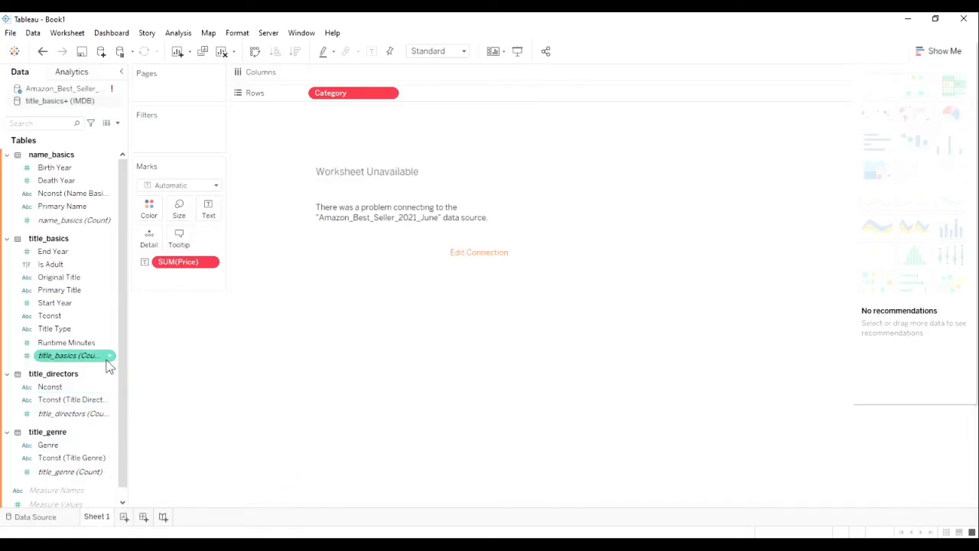
scroll(86, 342, "down", 1)
scroll(89, 340, "up", 1)
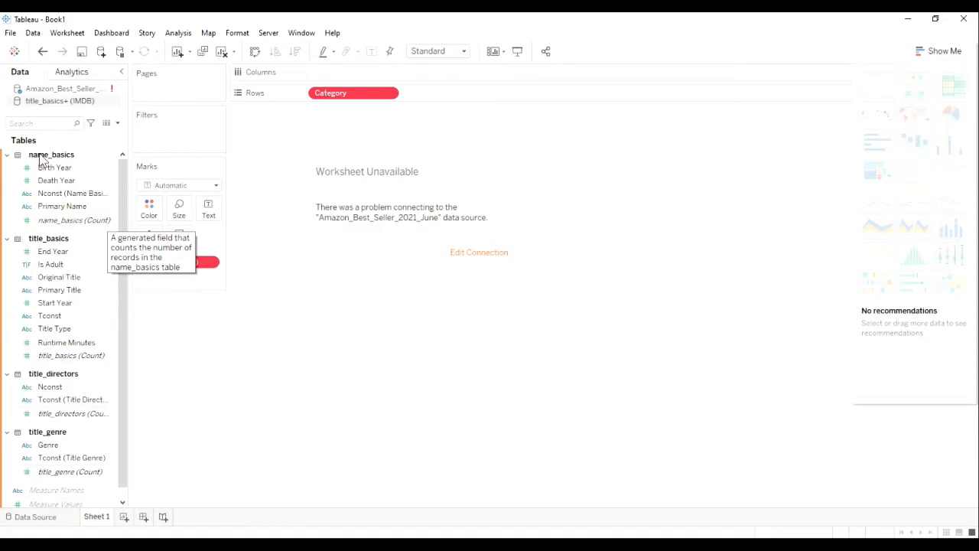
scroll(61, 249, "down", 1)
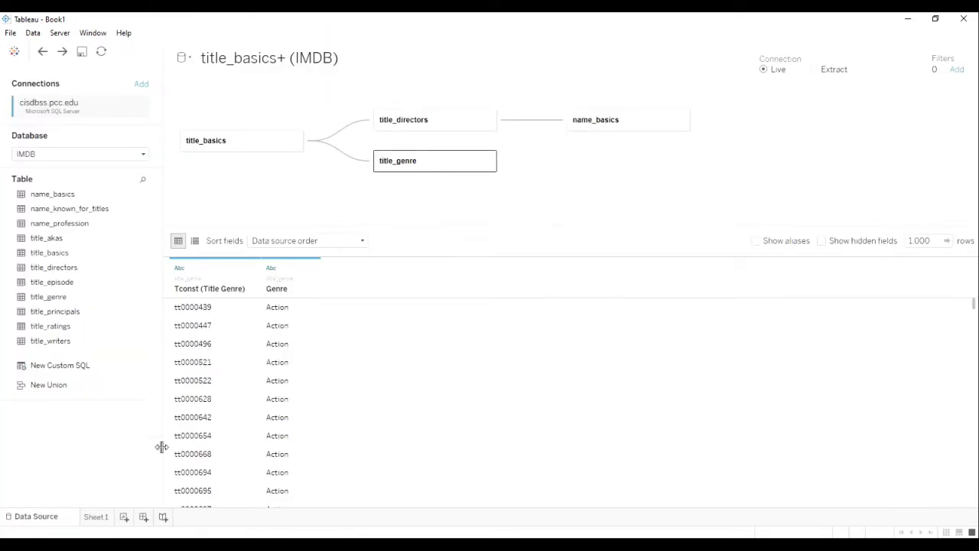
Create a new worksheet and place the Genre field from title_genre on its rows.
left_click(123, 518)
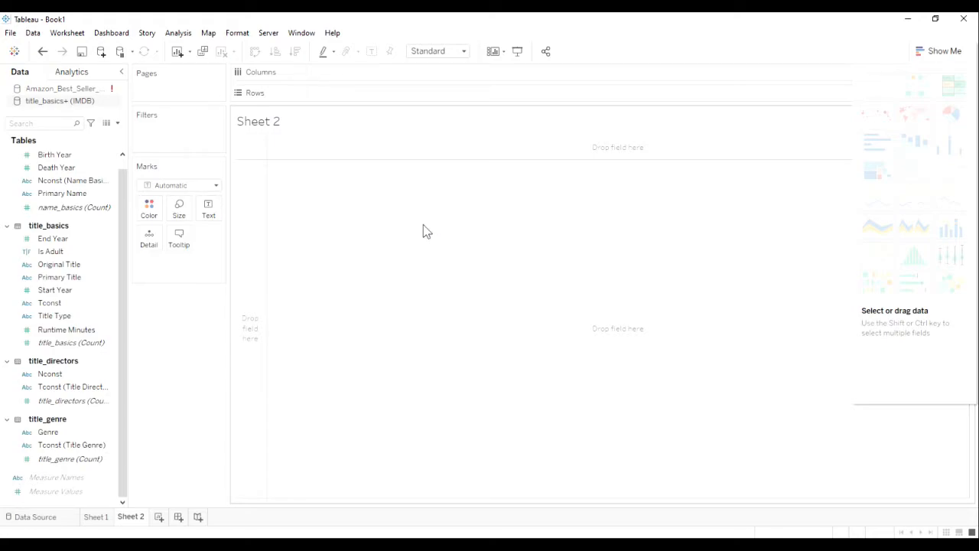
scroll(121, 183, "up", 1)
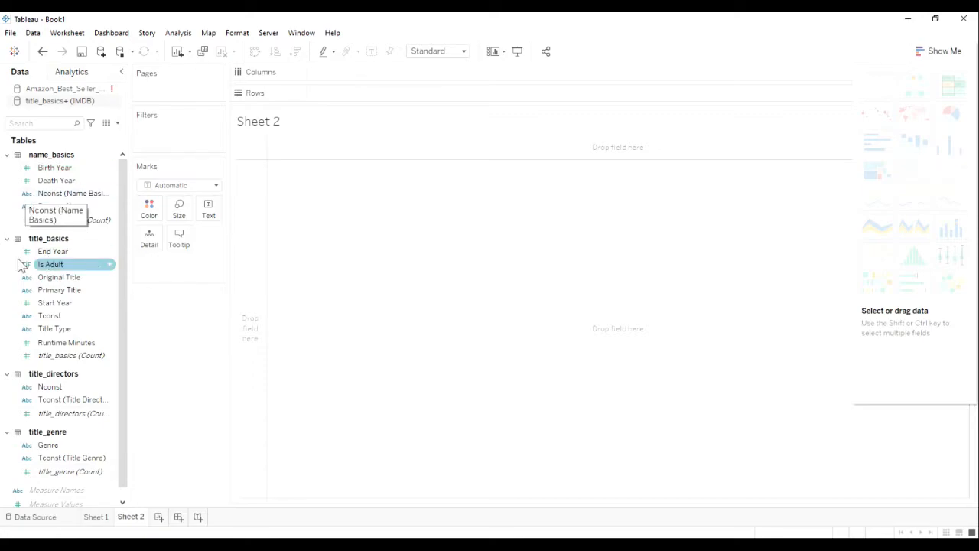
scroll(38, 321, "down", 1)
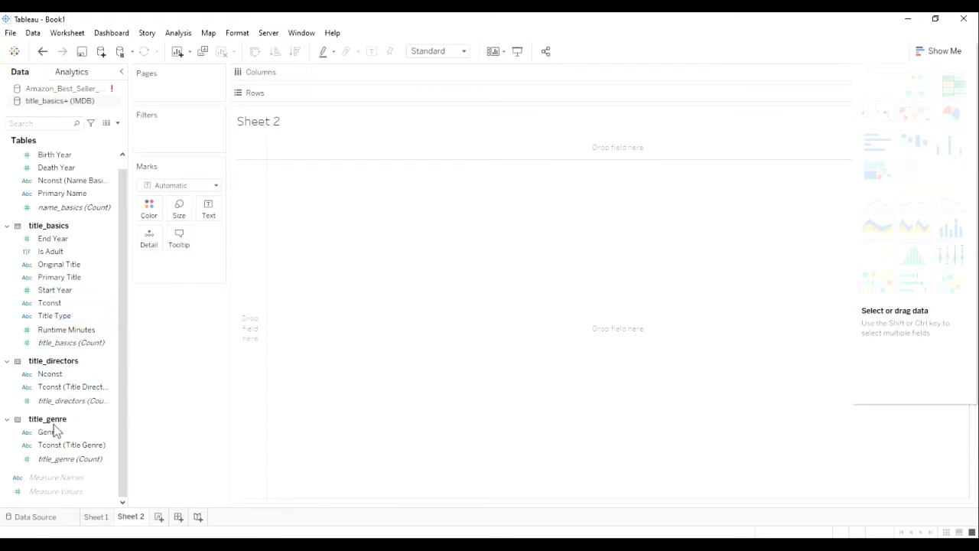
left_click_drag(45, 437, 244, 241)
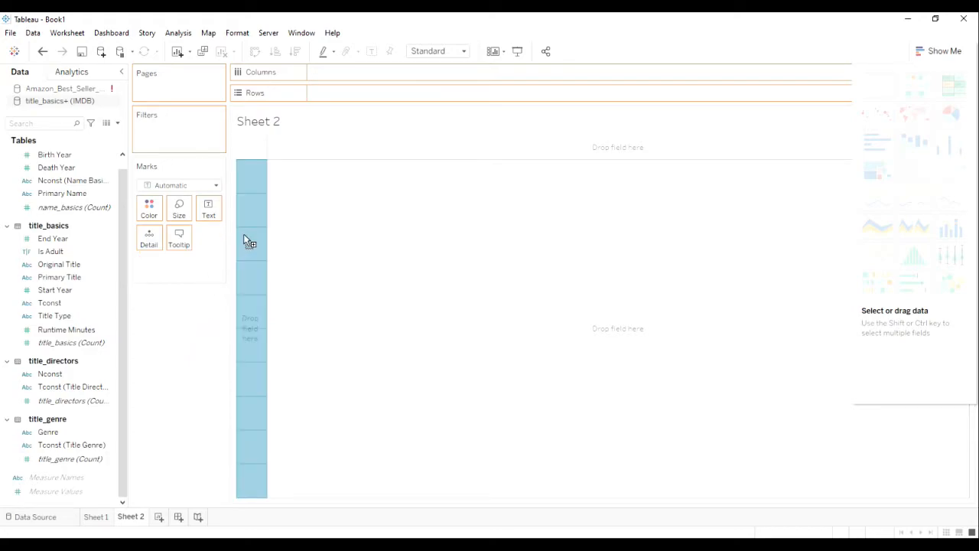
left_click_drag(245, 241, 244, 241)
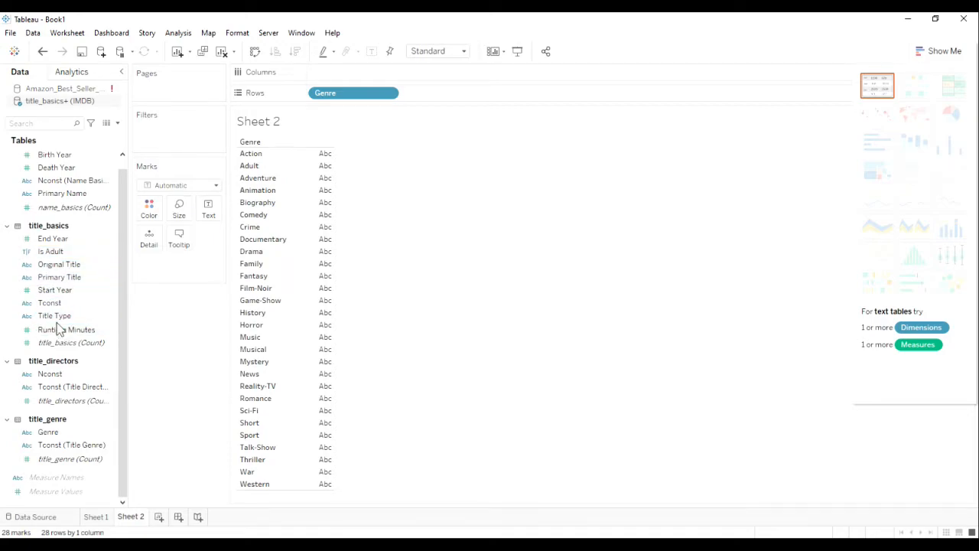
Create a calculated field from the Tconst field in title_basics and name it Total Shows.
left_click(111, 306)
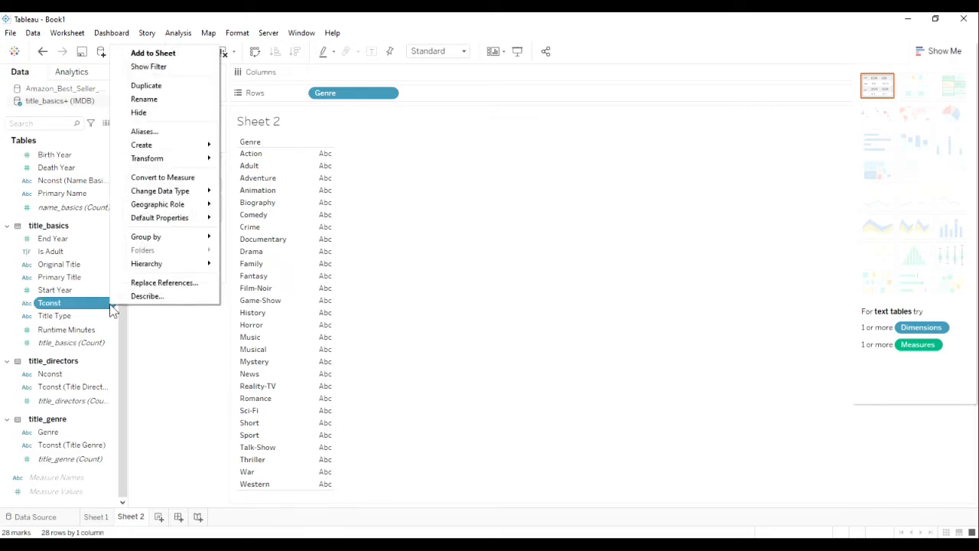
mouse_move(182, 152)
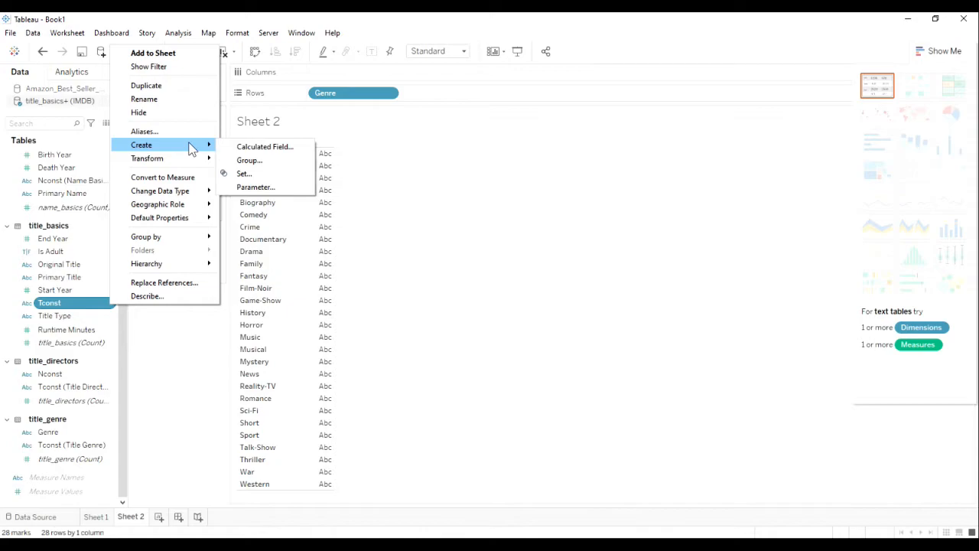
left_click(246, 150)
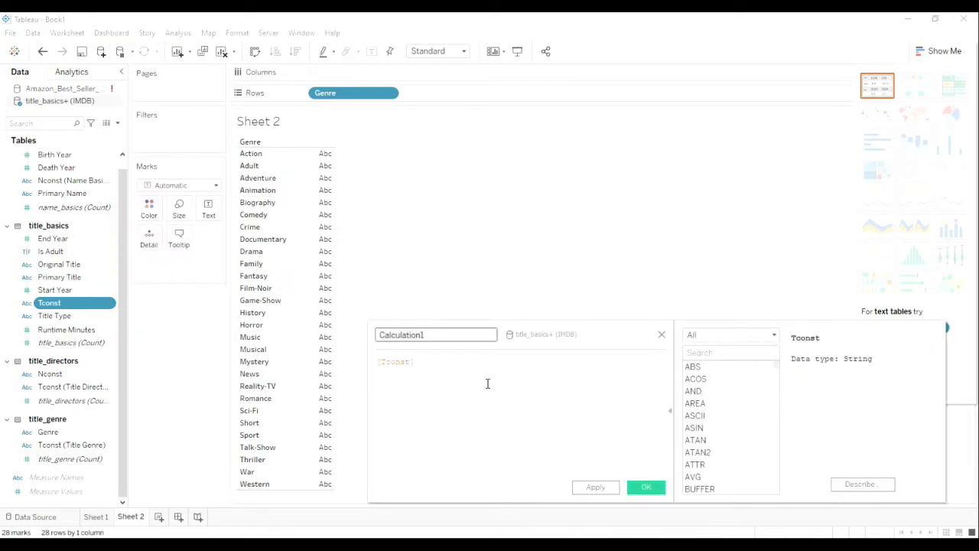
left_click(458, 367)
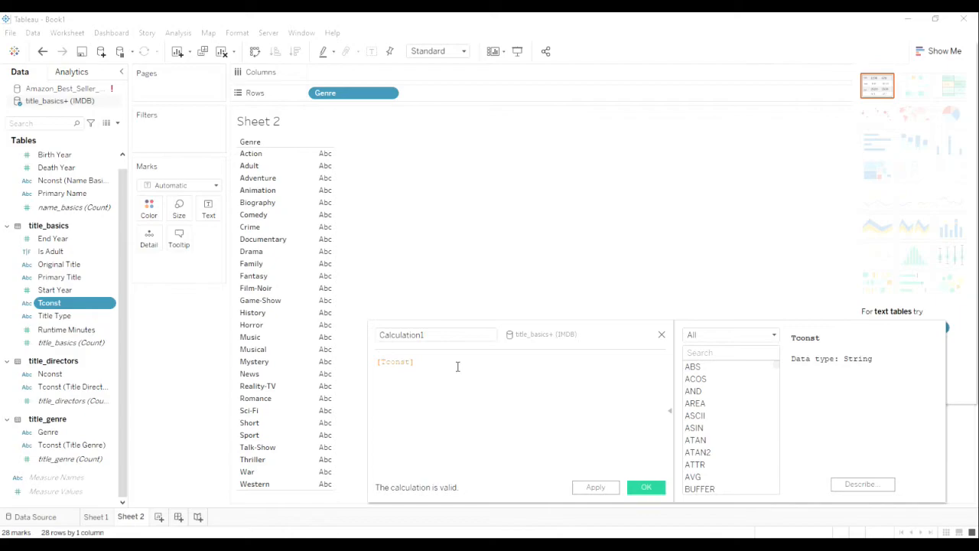
left_click_drag(440, 361, 374, 363)
left_click_drag(447, 334, 369, 325)
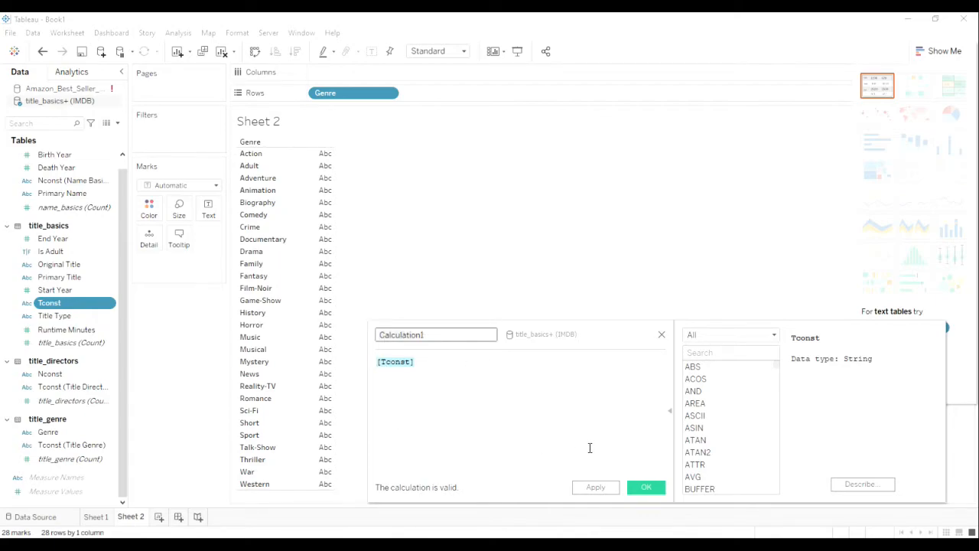
type("Total Shows")
Browse the calculation editor's function list and read the description of the COUNT function.
left_click(670, 412)
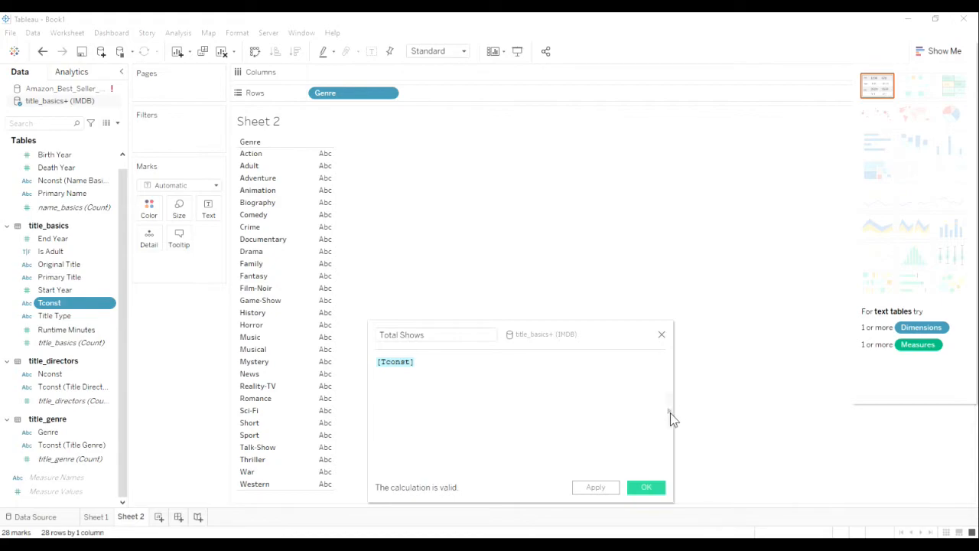
left_click(670, 413)
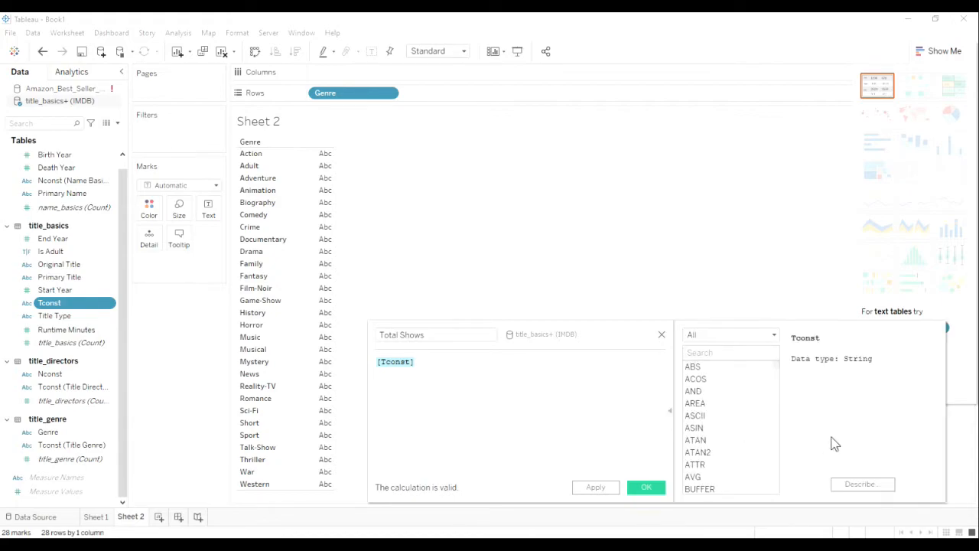
left_click_drag(780, 372, 768, 427)
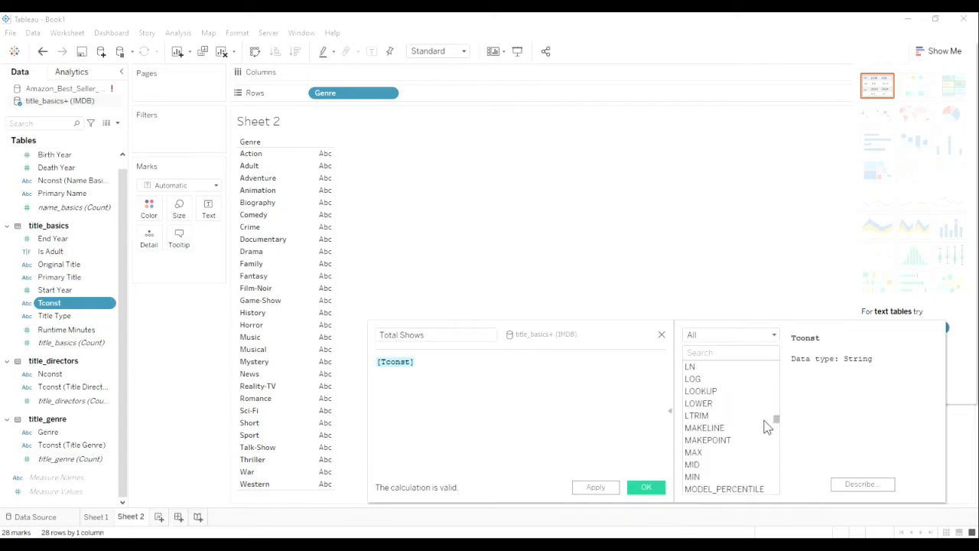
left_click_drag(767, 427, 768, 389)
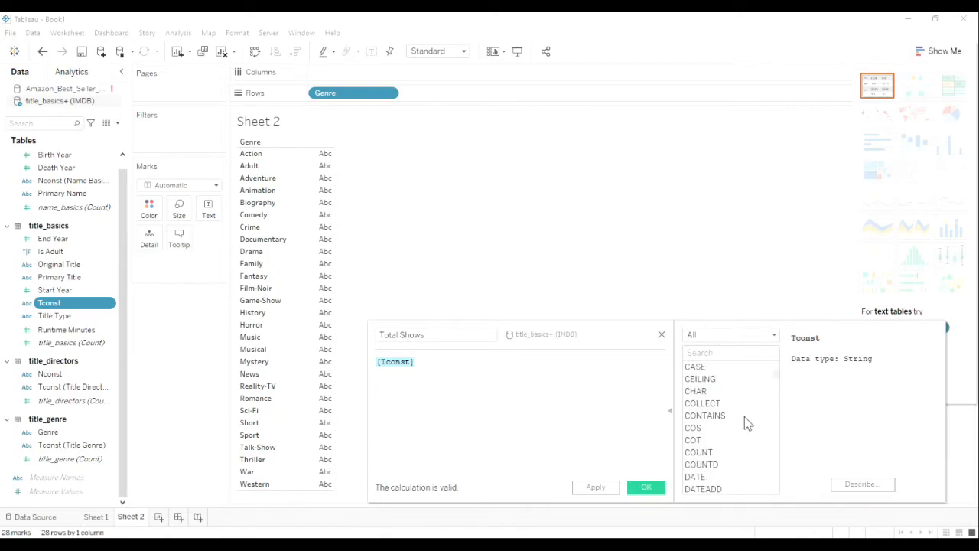
left_click(713, 452)
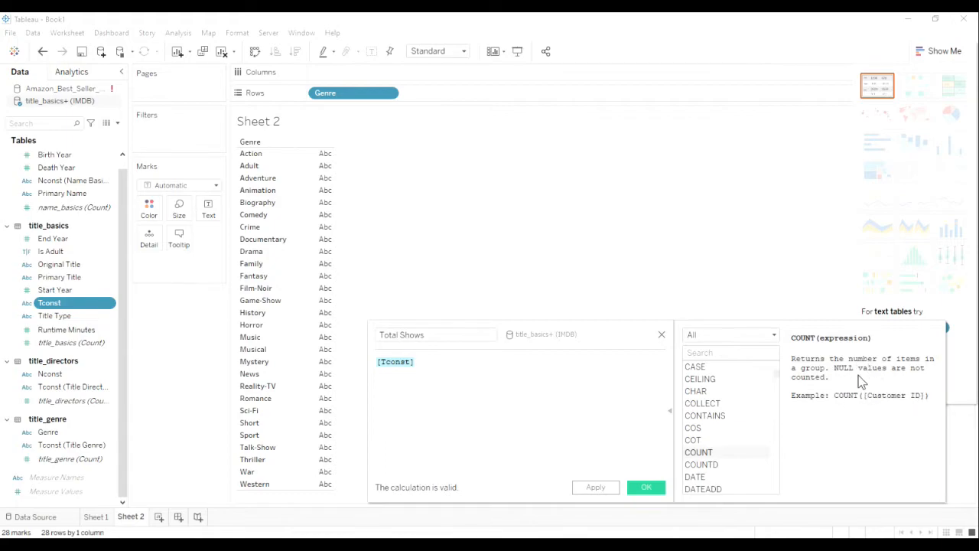
Insert the COUNT function in front of [Tconst] in the Total Shows formula.
left_click(500, 409)
left_click(379, 365)
double_click(706, 455)
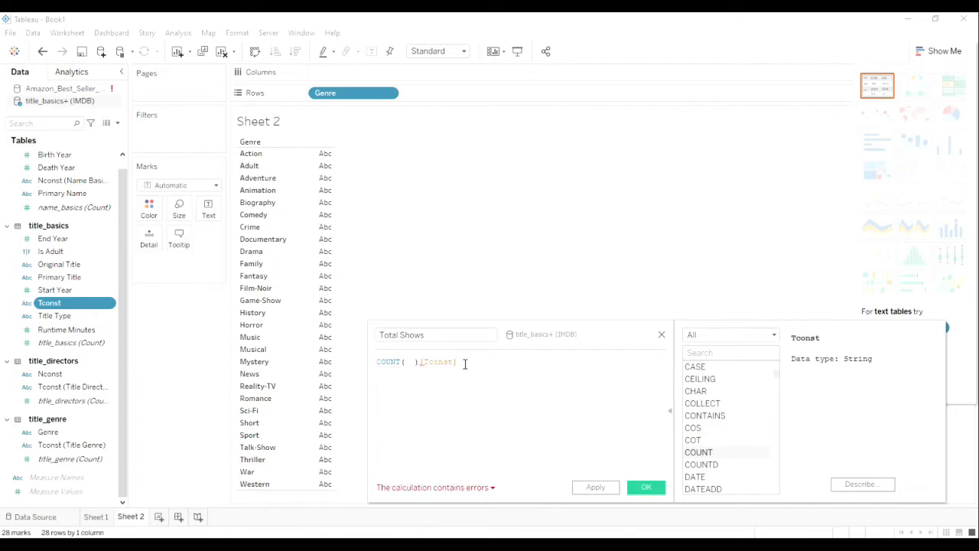
Move [Tconst] inside the parentheses of the COUNT function.
left_click_drag(458, 361, 417, 361)
key("ctrl+c")
key("BackSpace")
left_click(410, 361)
key("ctrl+v")
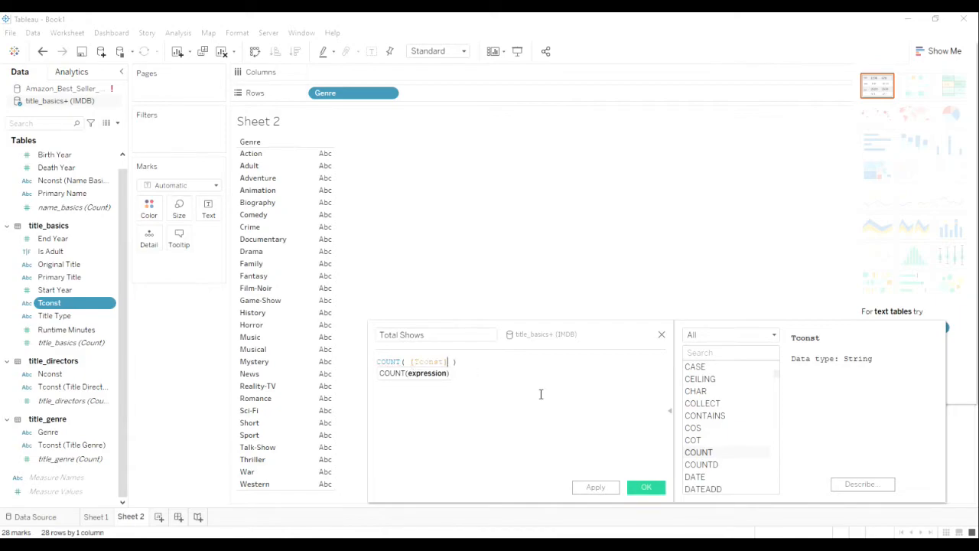
left_click(511, 371)
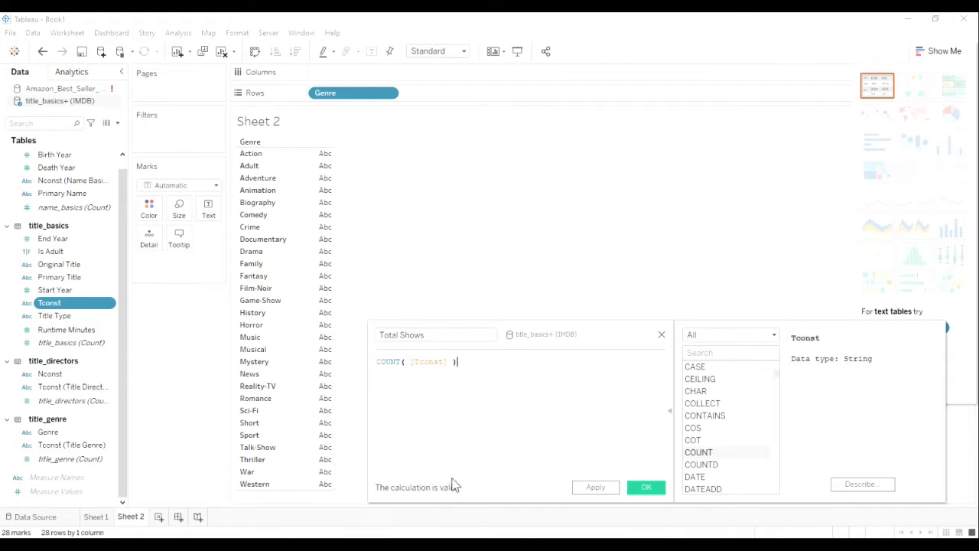
Undo the move of [Tconst] and check the details of the formula's error.
key("ctrl+z")
key("ctrl+z")
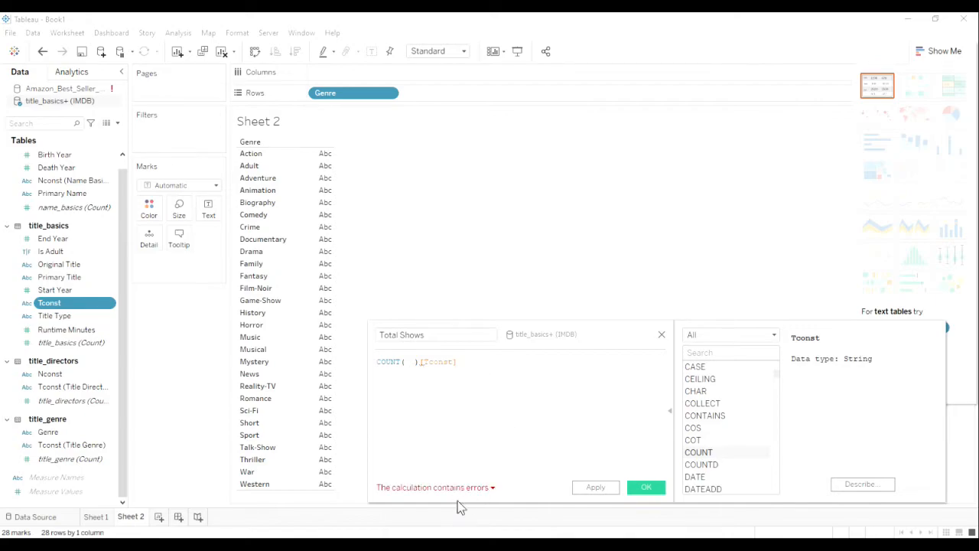
left_click(492, 488)
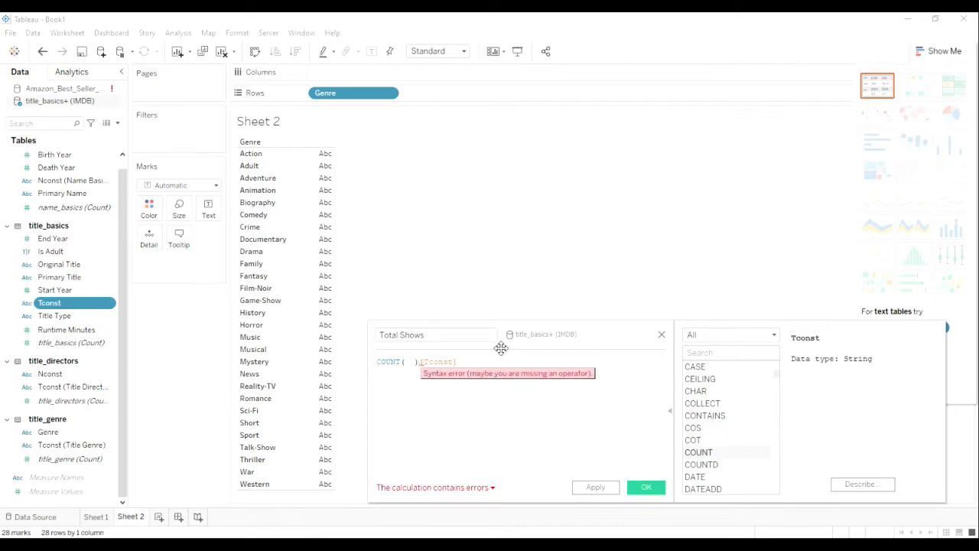
Correct the formula to COUNT( [Tconst] ) by closing the parenthesis after [Tconst], and save the Total Shows field.
key("BackSpace")
key("Right")
key("Right")
key("Right")
key("Right")
key("Right")
key("Right")
key("Right")
key("Right")
key("Right")
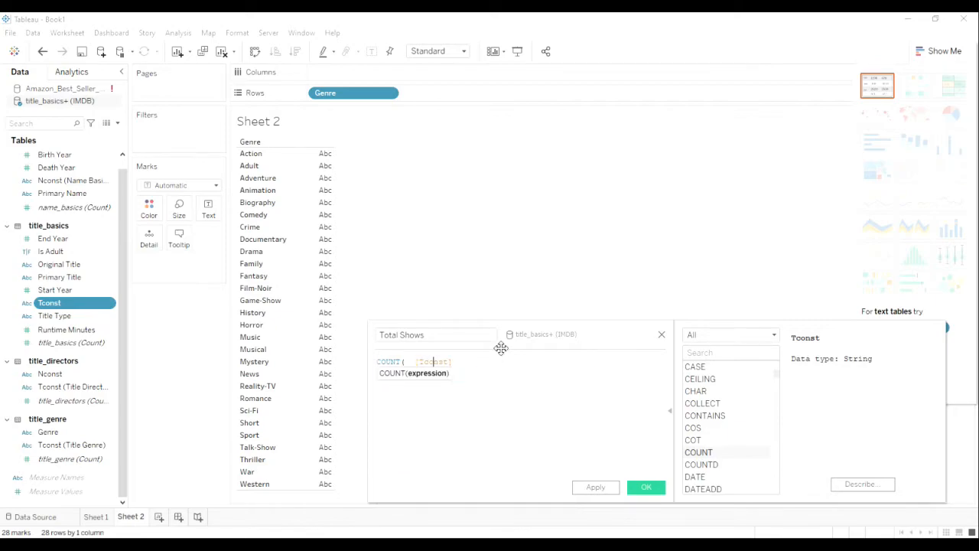
type(")")
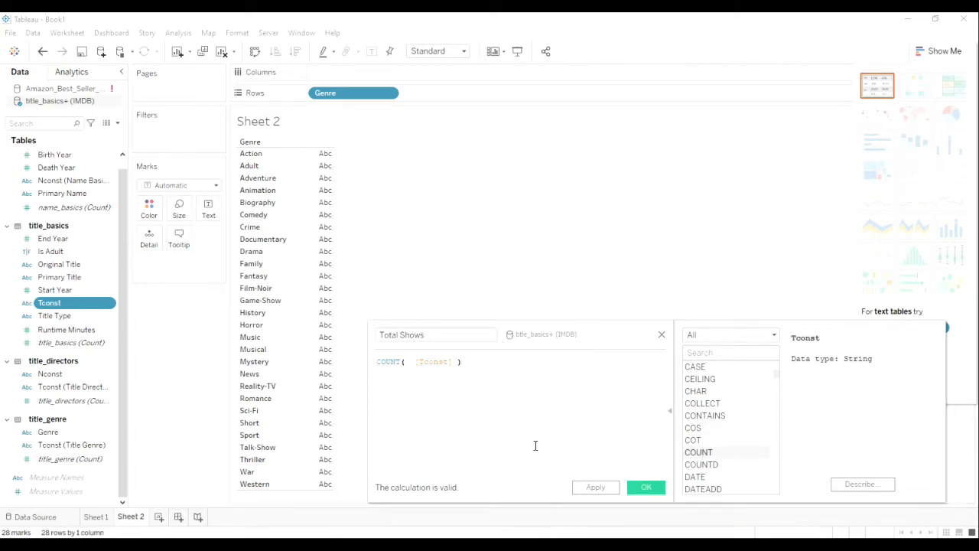
left_click(589, 488)
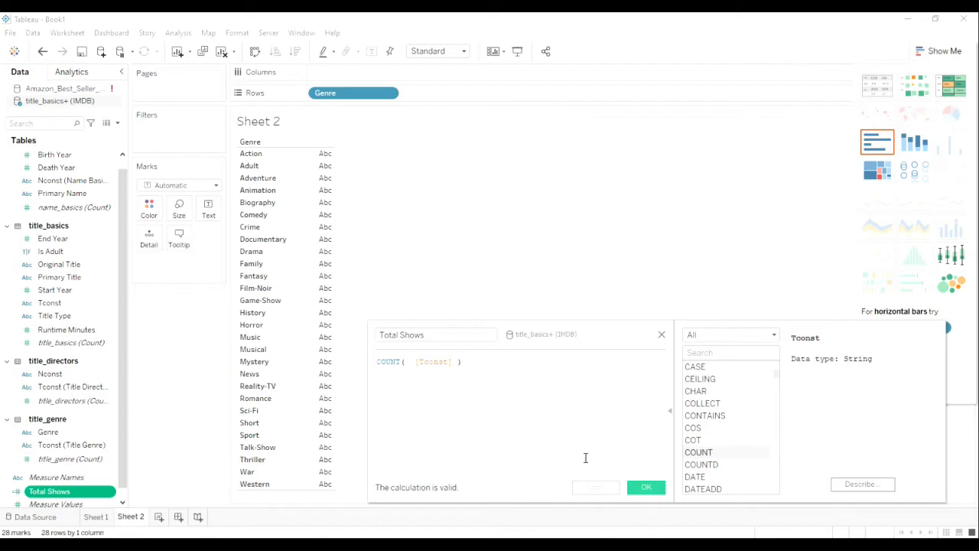
scroll(99, 405, "down", 1)
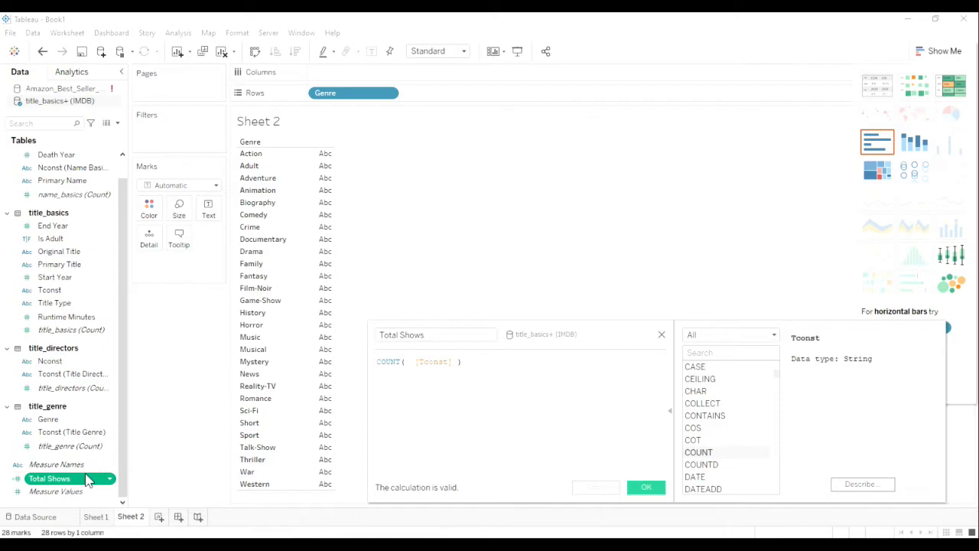
left_click(646, 488)
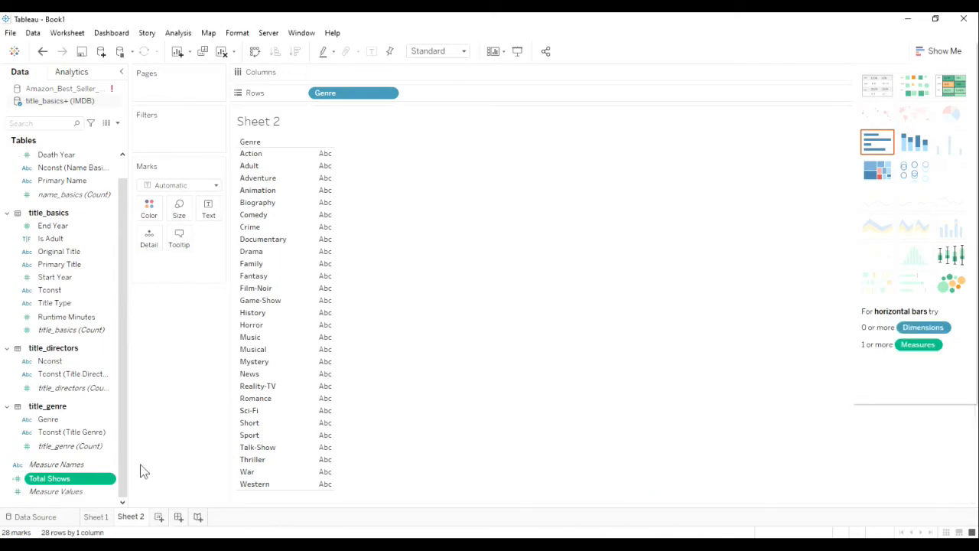
Add Total Shows as the values of the Genre text table and look through the rows.
left_click_drag(54, 482, 328, 176)
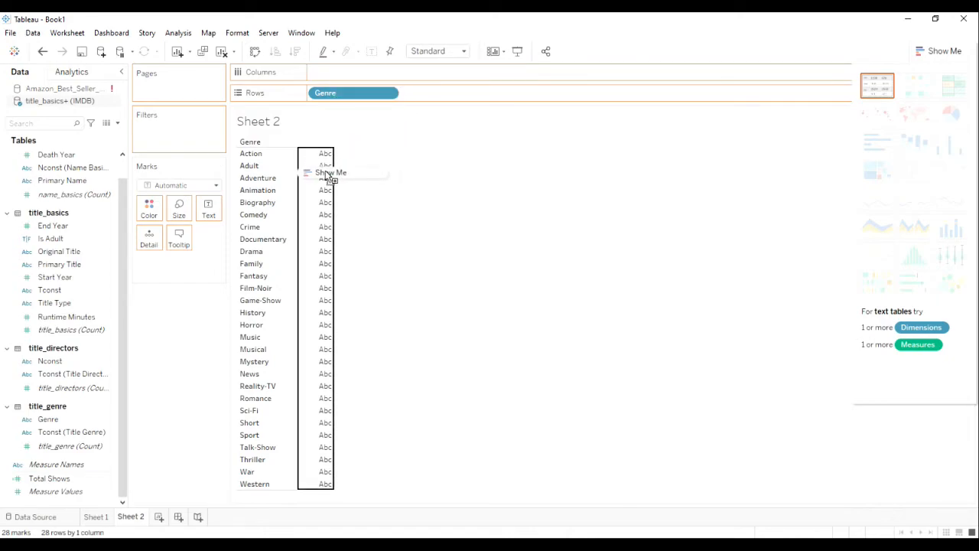
left_click_drag(328, 176, 325, 180)
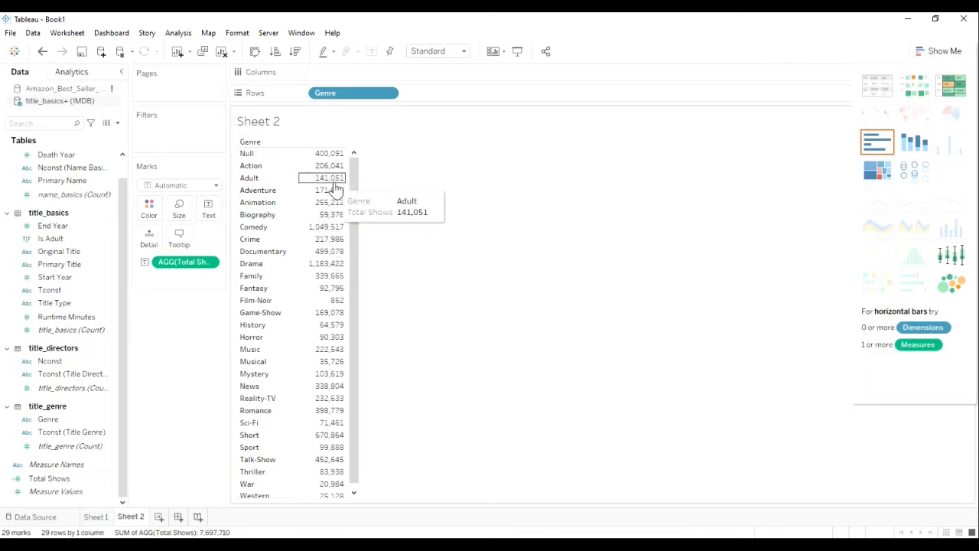
scroll(337, 268, "down", 1)
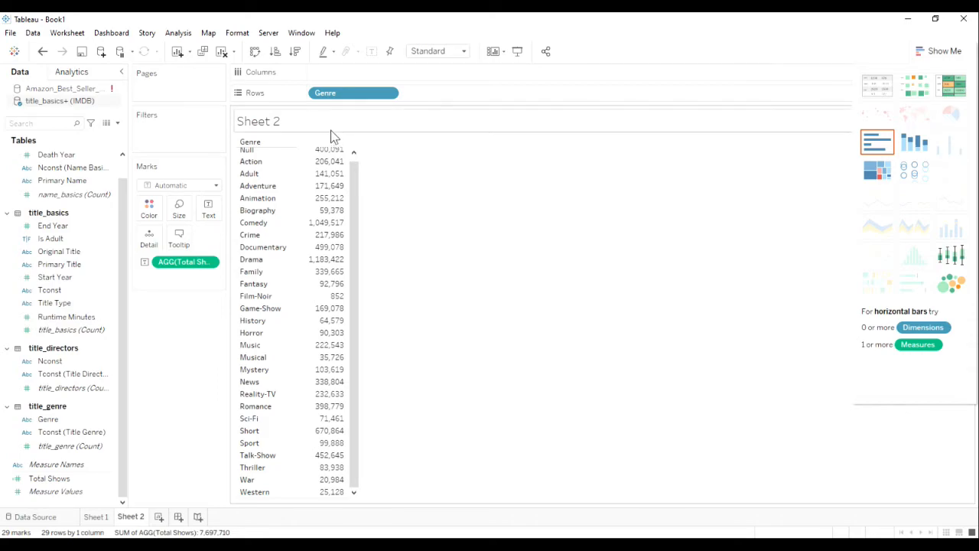
scroll(332, 138, "up", 1)
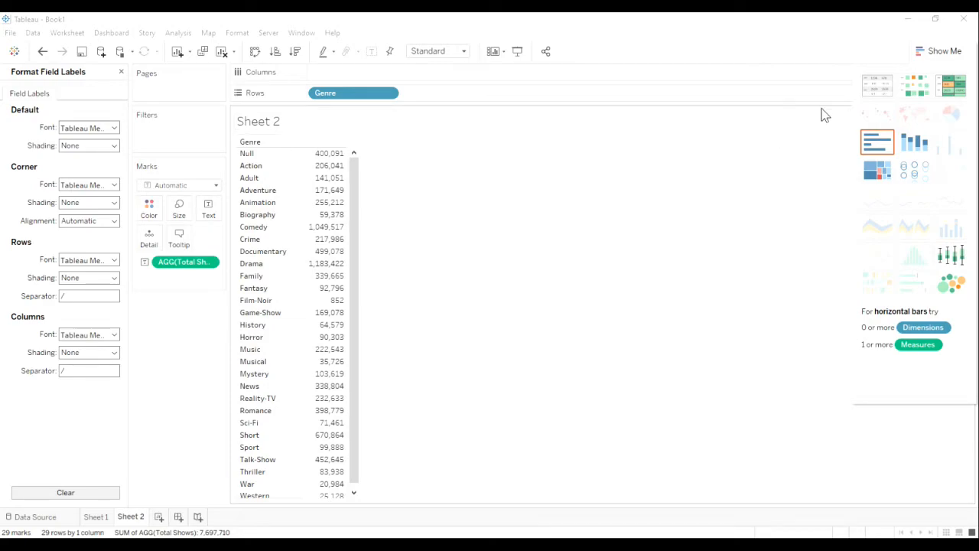
Display Total Shows by Genre as a horizontal bar chart and look through its bars.
left_click(878, 142)
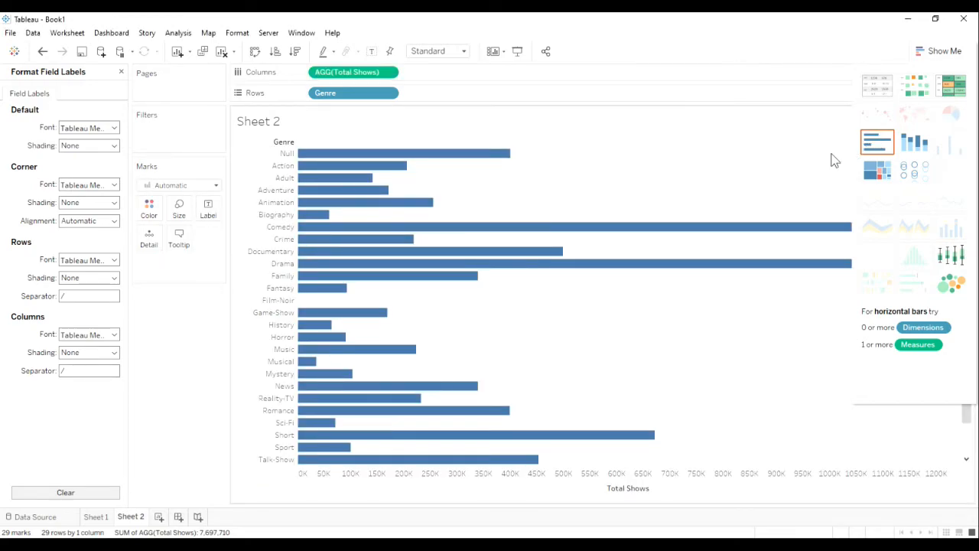
scroll(491, 272, "down", 1)
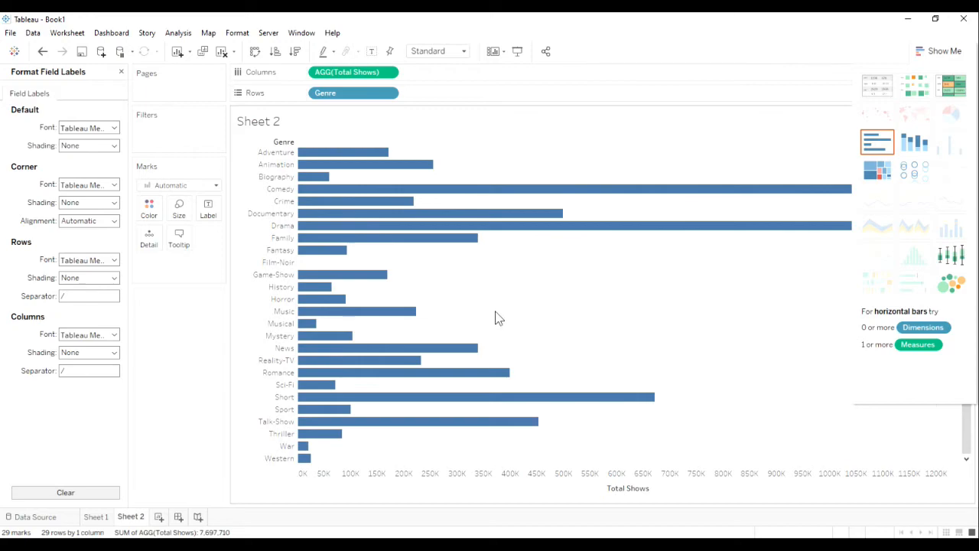
scroll(501, 321, "up", 1)
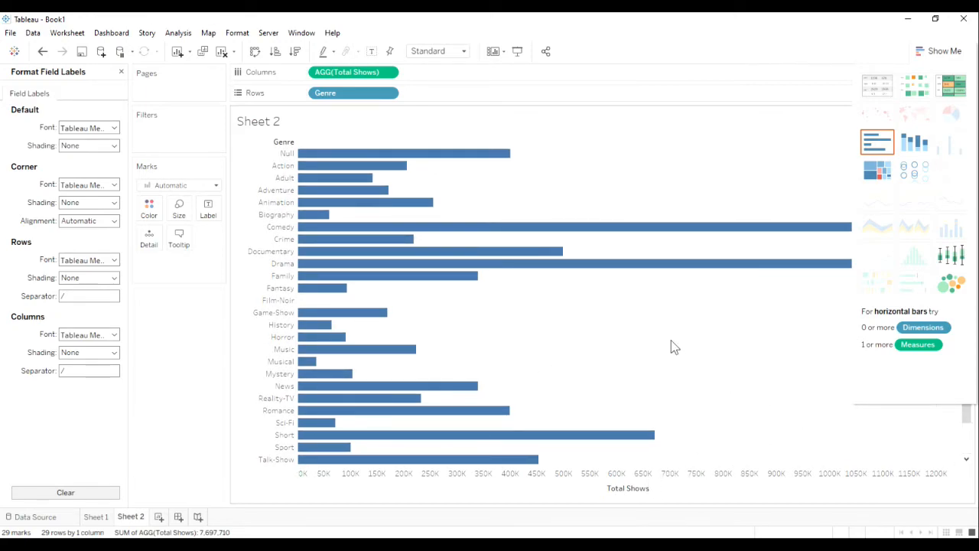
scroll(581, 276, "down", 2)
scroll(580, 275, "down", 1)
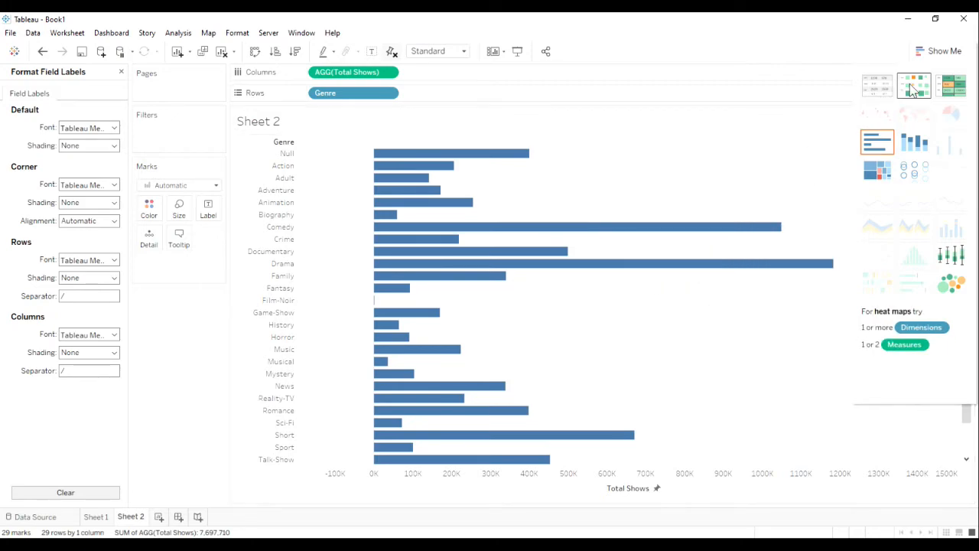
Change the genre view to a heat map and examine its marks.
left_click(913, 87)
mouse_move(304, 195)
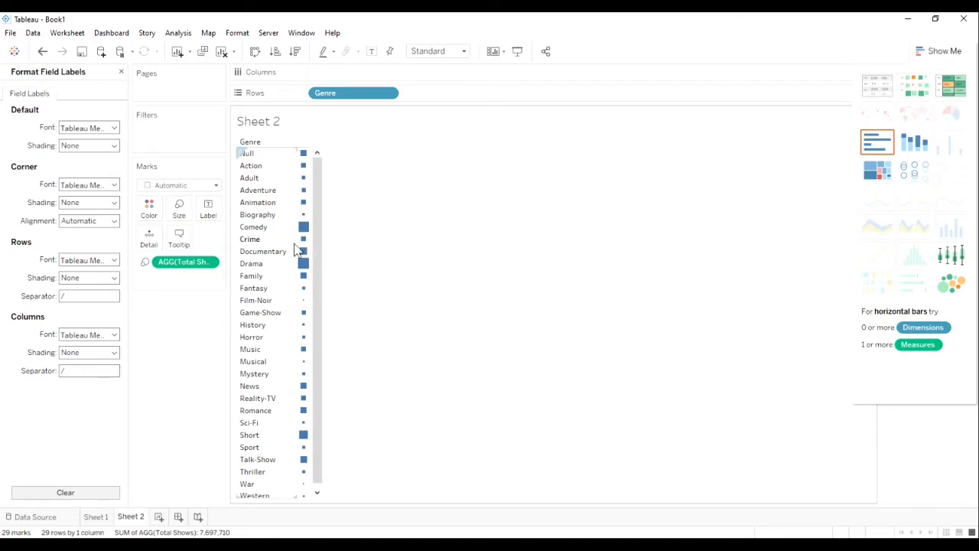
mouse_move(303, 265)
Change the genre view to packed bubbles and inspect the Drama and Comedy bubbles.
left_click(949, 287)
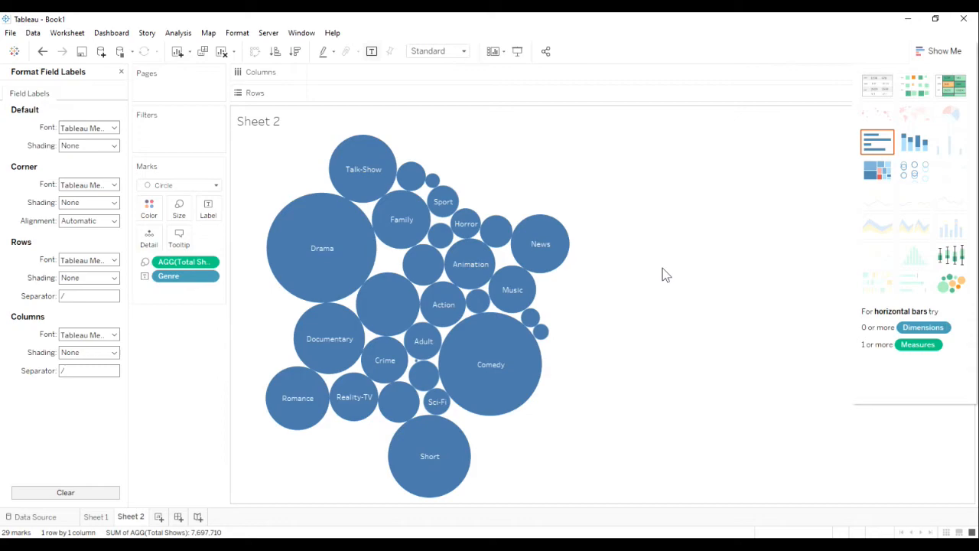
left_click(326, 247)
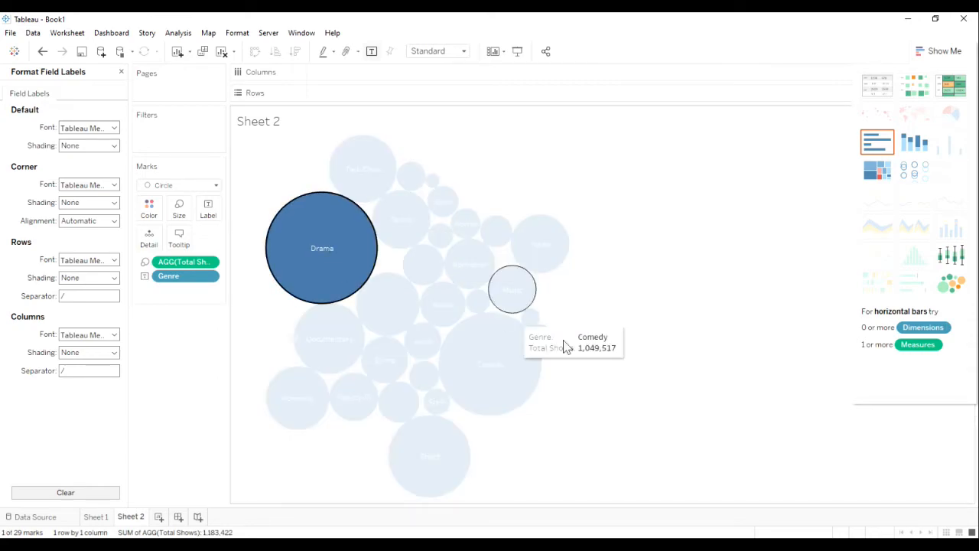
left_click(483, 354)
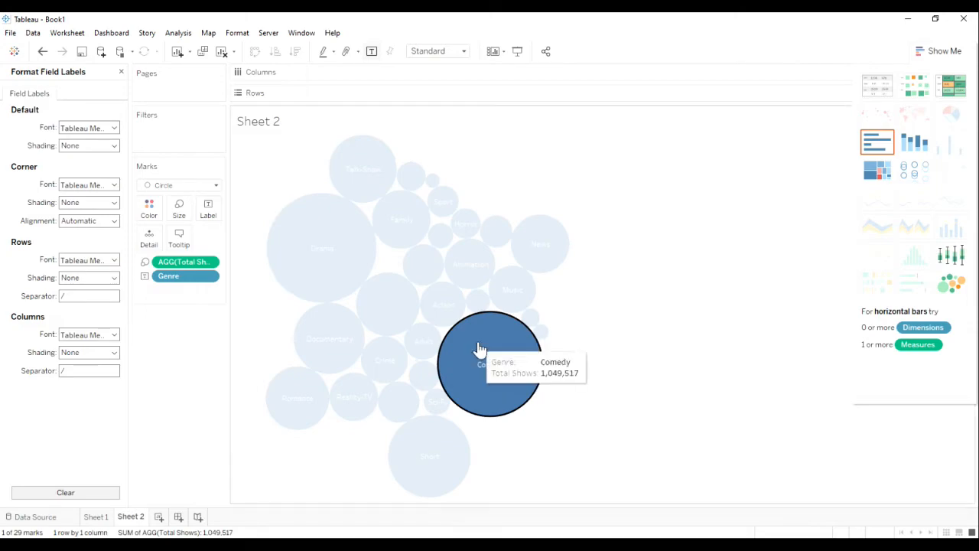
left_click(324, 229)
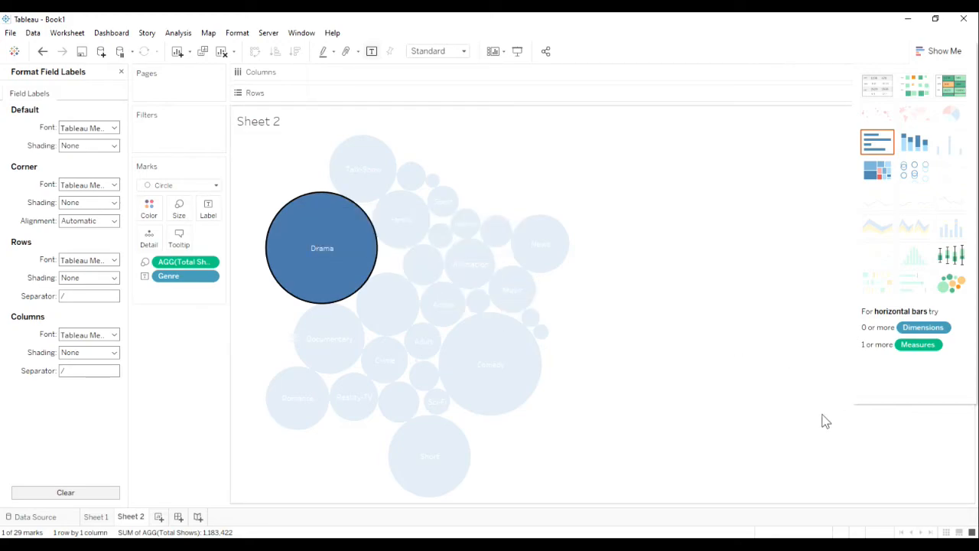
left_click(673, 438)
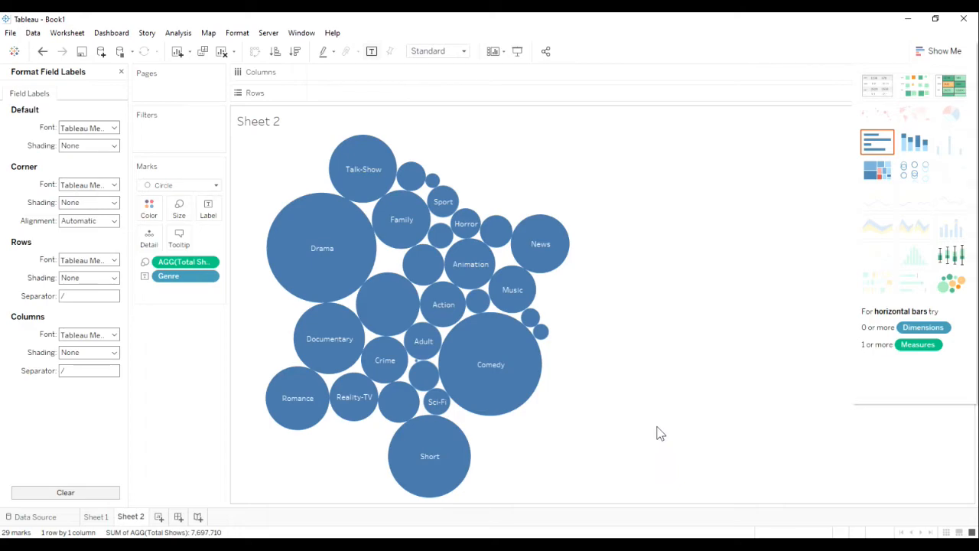
Return to the data source page of the title_basics+ (IMDB) connection.
left_click(36, 518)
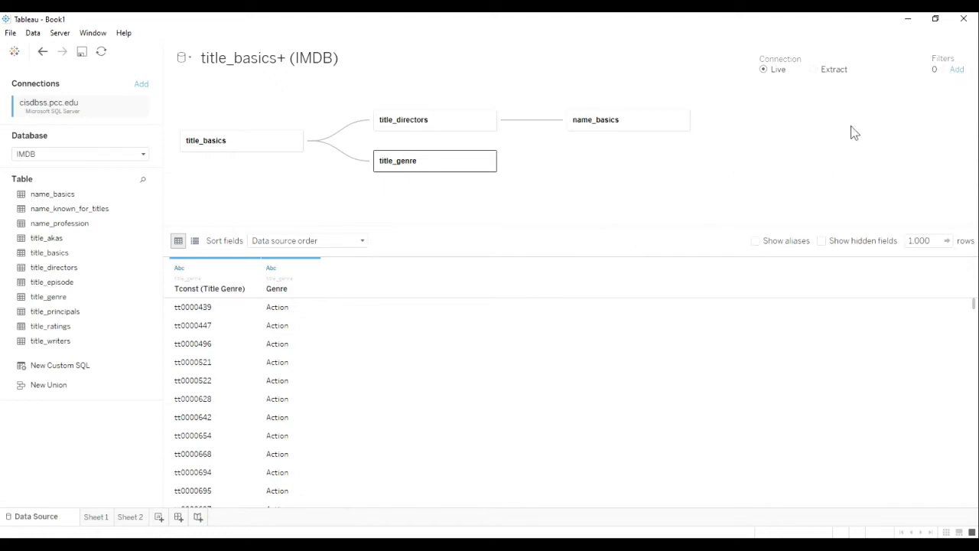
Start a new data source filter on the Start Year field.
left_click(957, 70)
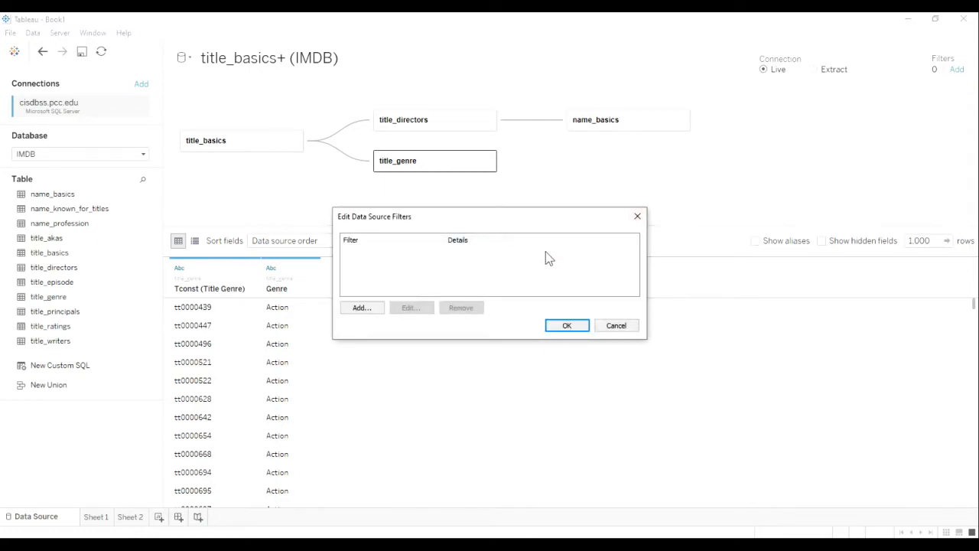
left_click(361, 308)
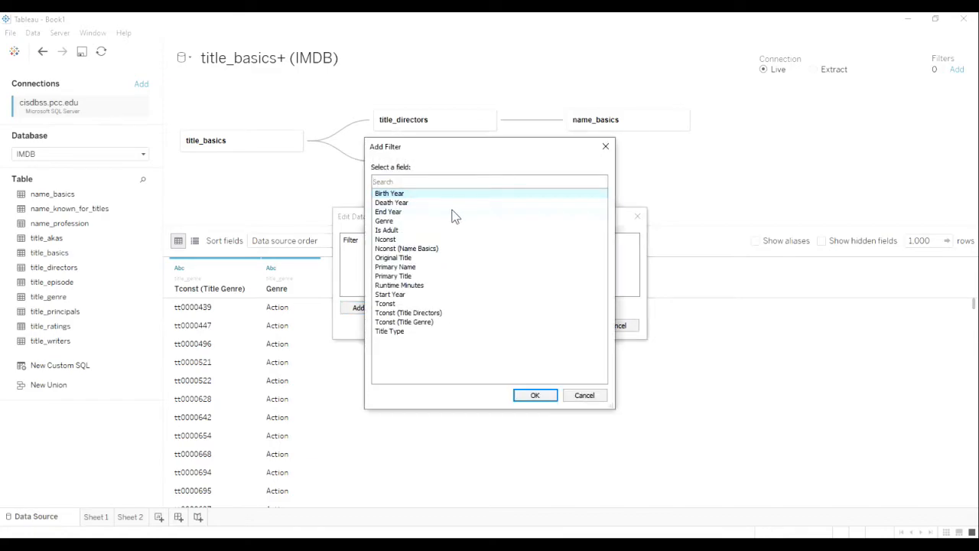
left_click(399, 295)
double_click(397, 295)
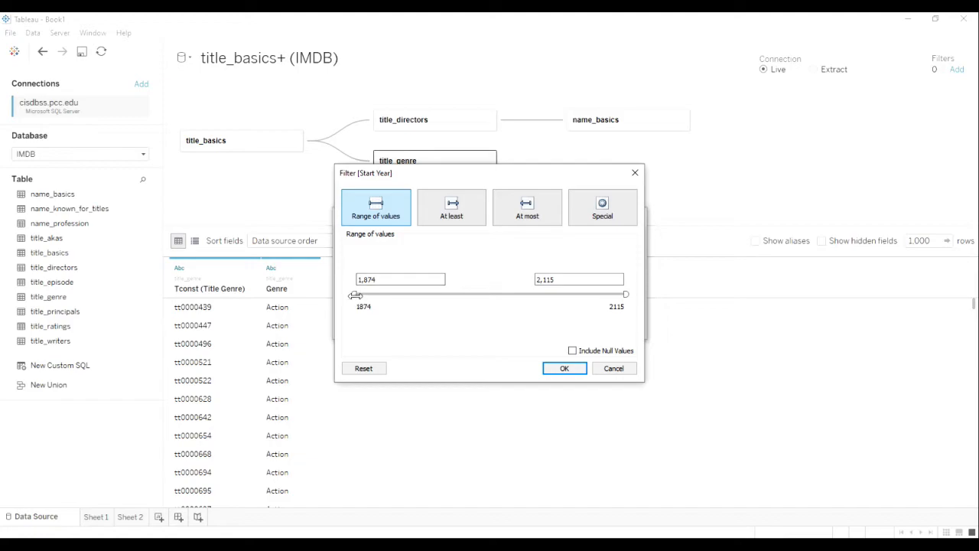
left_click(367, 279)
left_click_drag(437, 172, 677, 206)
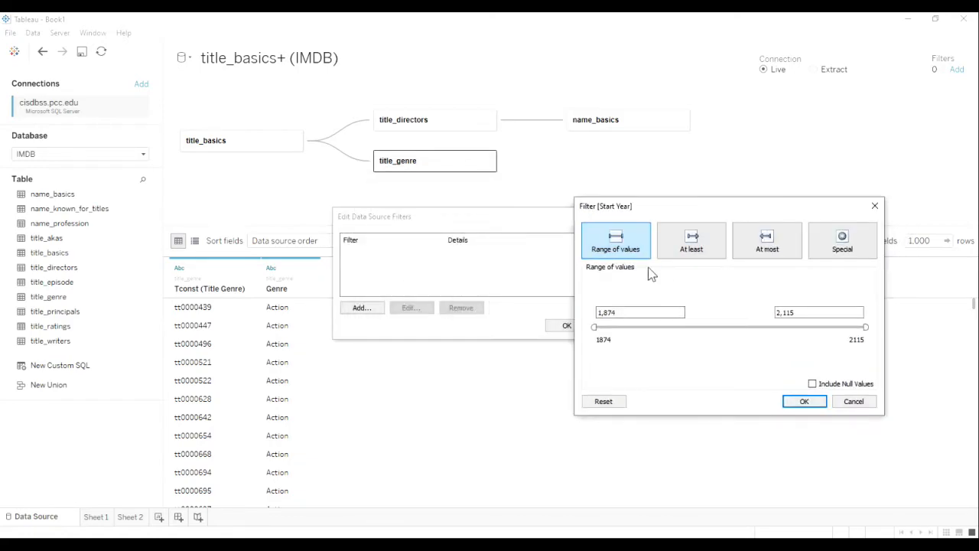
Set the lower limit of the Start Year filter range to 1980.
left_click(800, 312)
left_click_drag(801, 312, 772, 312)
left_click(800, 312)
left_click_drag(621, 312, 587, 315)
left_click_drag(596, 328, 713, 327)
Set the upper limit of the Start Year range to 1989, apply the data source filter and update the data preview.
left_click(809, 312)
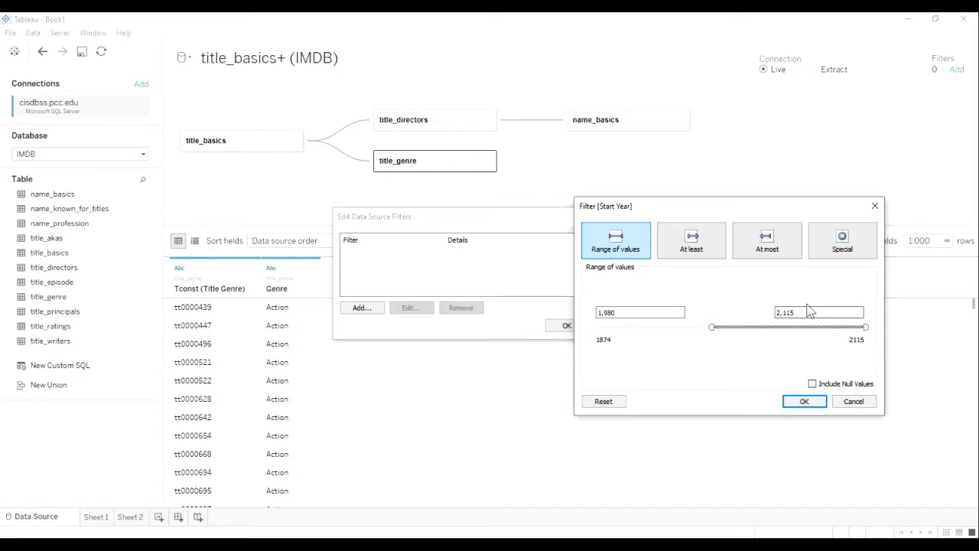
left_click_drag(797, 313, 723, 316)
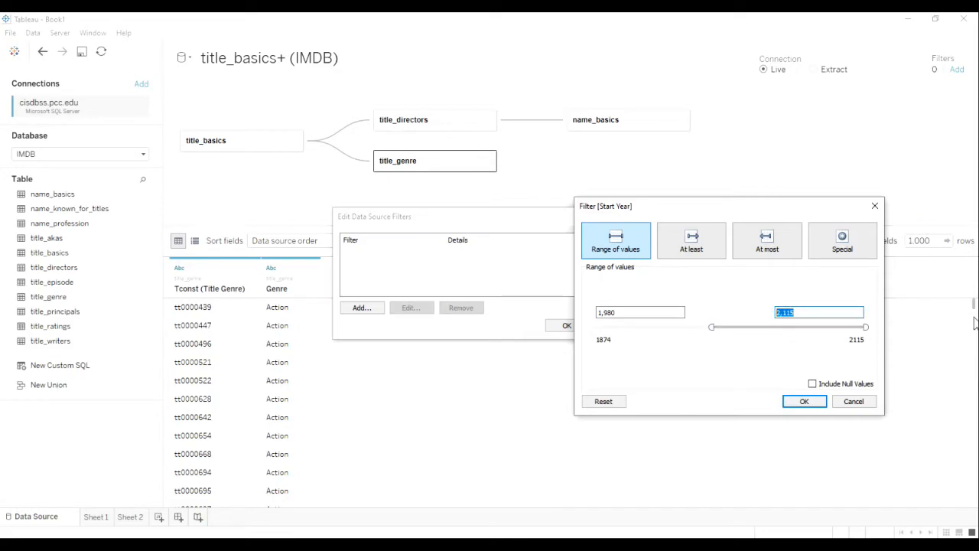
type("1989")
key("Tab")
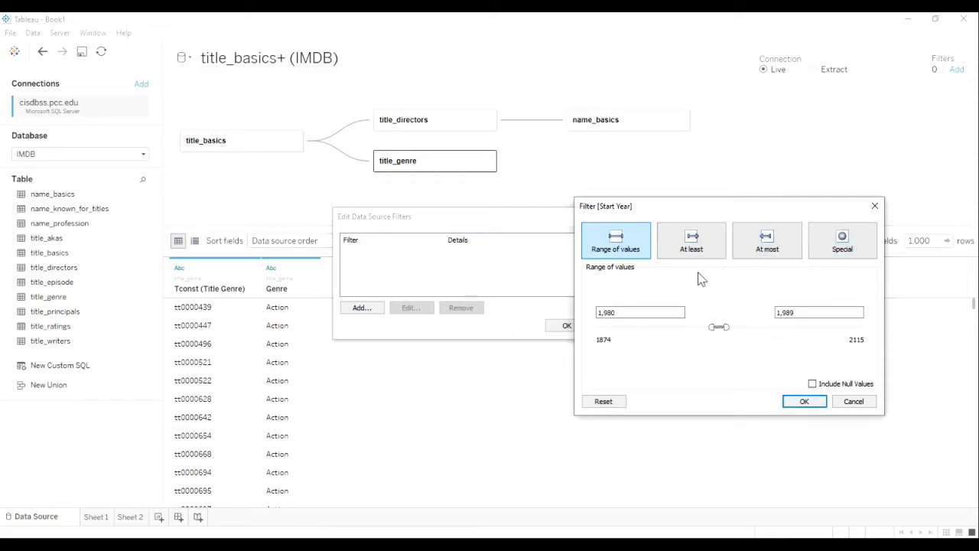
left_click(804, 404)
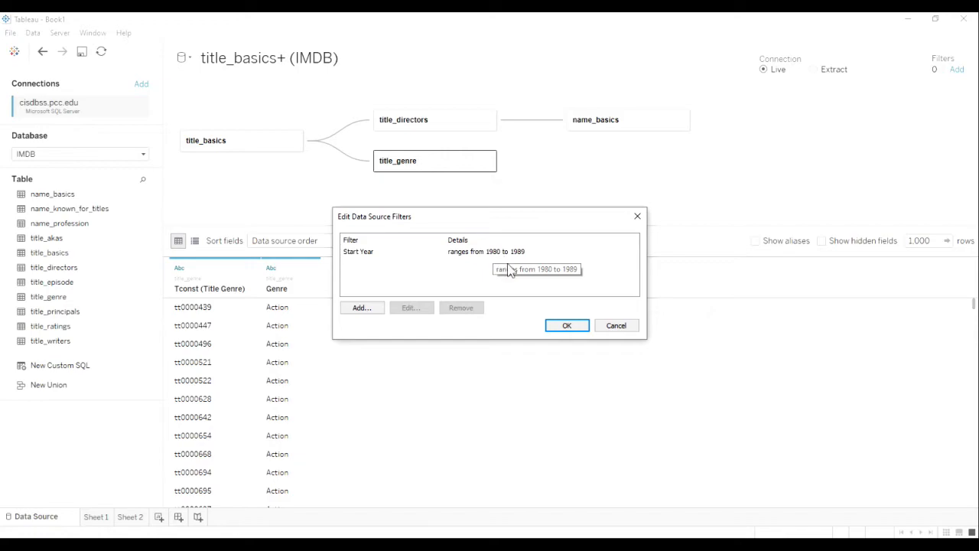
left_click(569, 327)
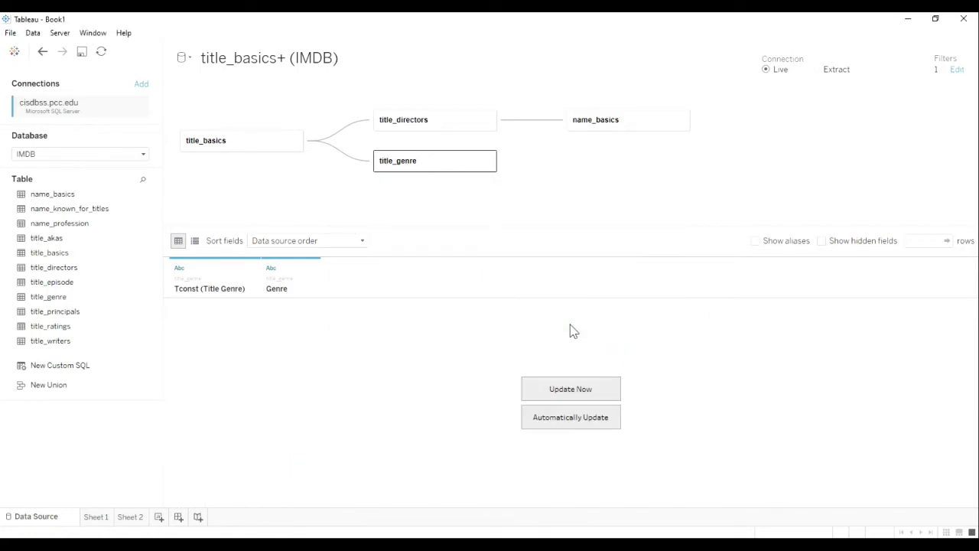
left_click(564, 390)
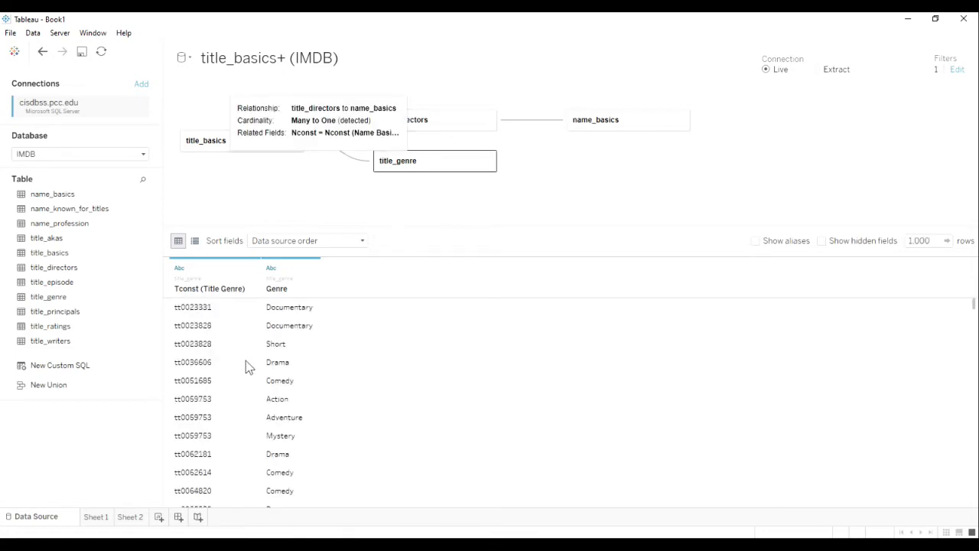
Inspect the Comedy and Drama bubbles on Sheet 2 with the filter applied, and return to the data source page.
left_click(131, 520)
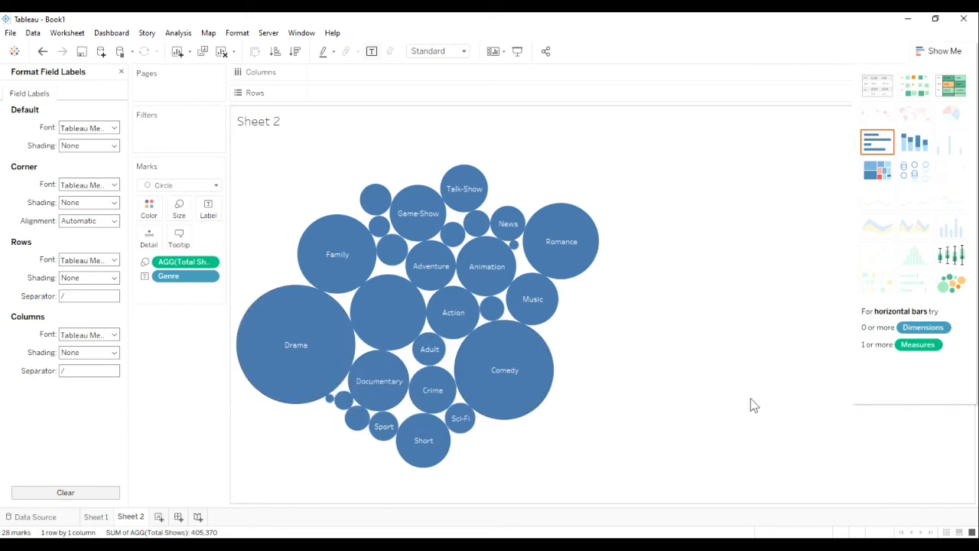
left_click(342, 346)
left_click(511, 399)
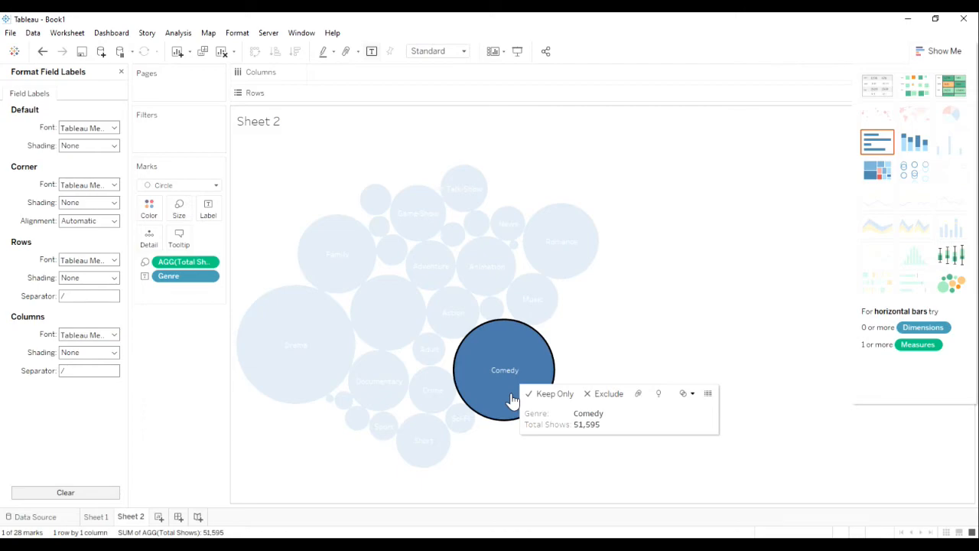
left_click(299, 348)
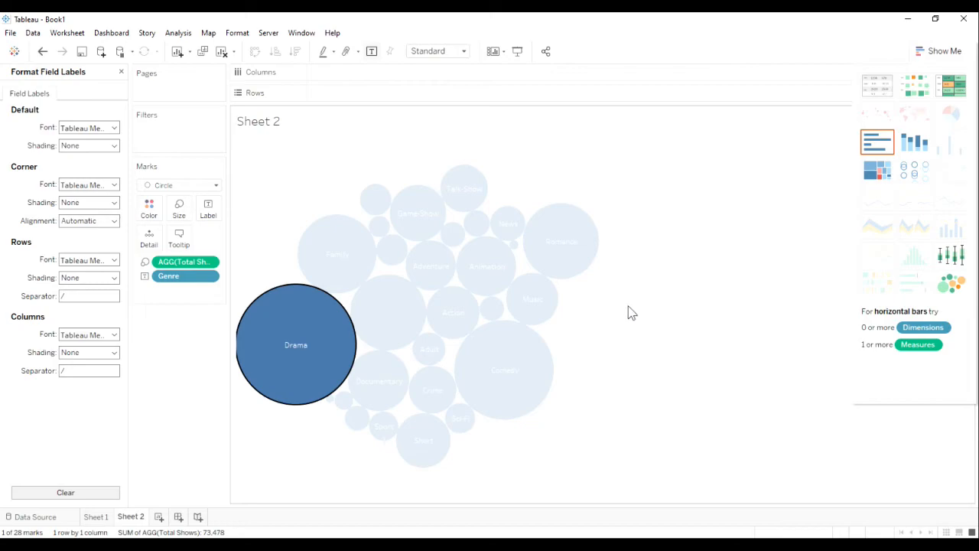
left_click(49, 517)
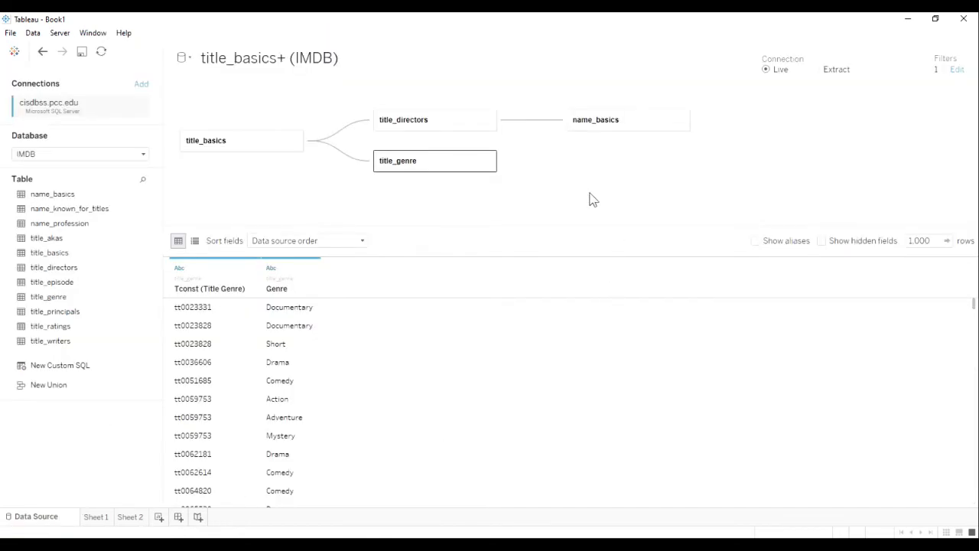
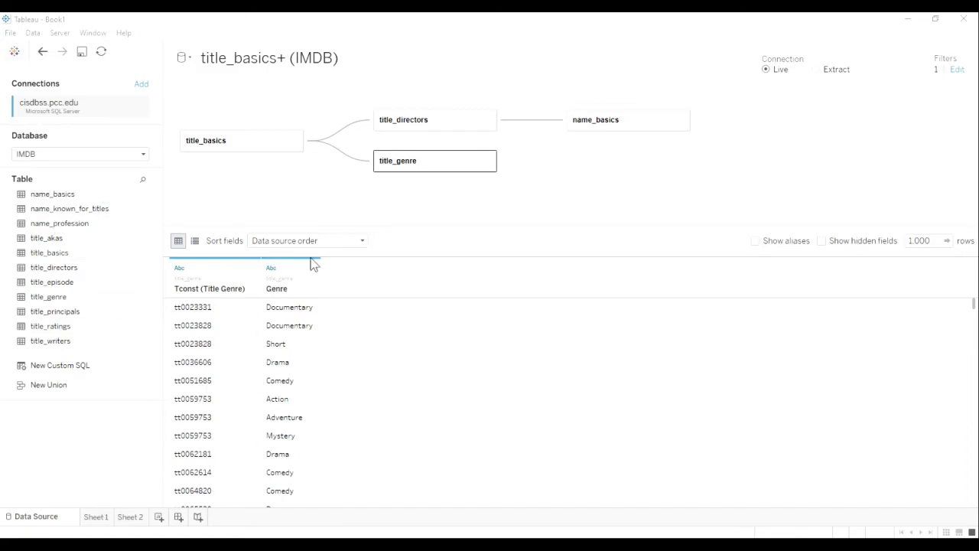
Remove the name_basics, title_directors, title_genre and title_basics tables from the data source canvas.
left_click(681, 120)
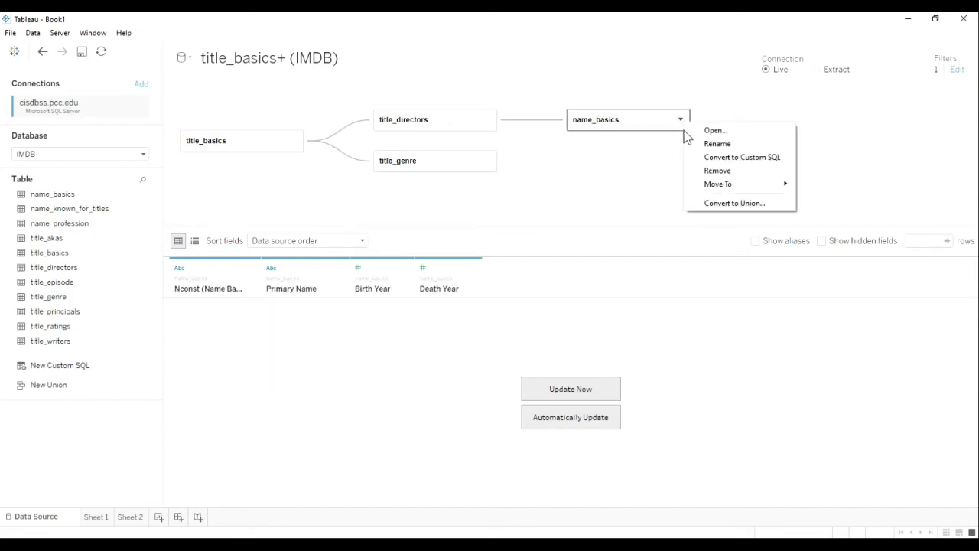
left_click(716, 169)
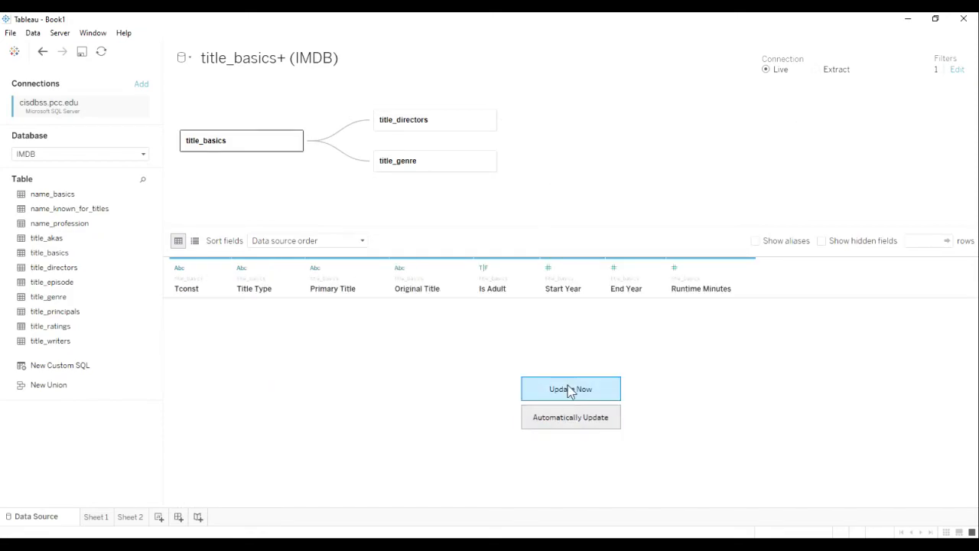
left_click(487, 120)
left_click(506, 169)
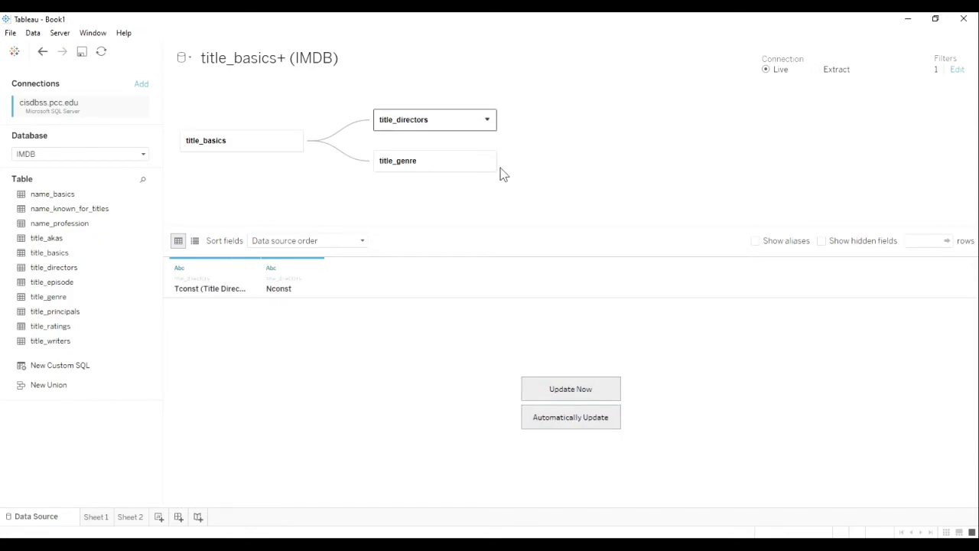
left_click(487, 120)
left_click(509, 168)
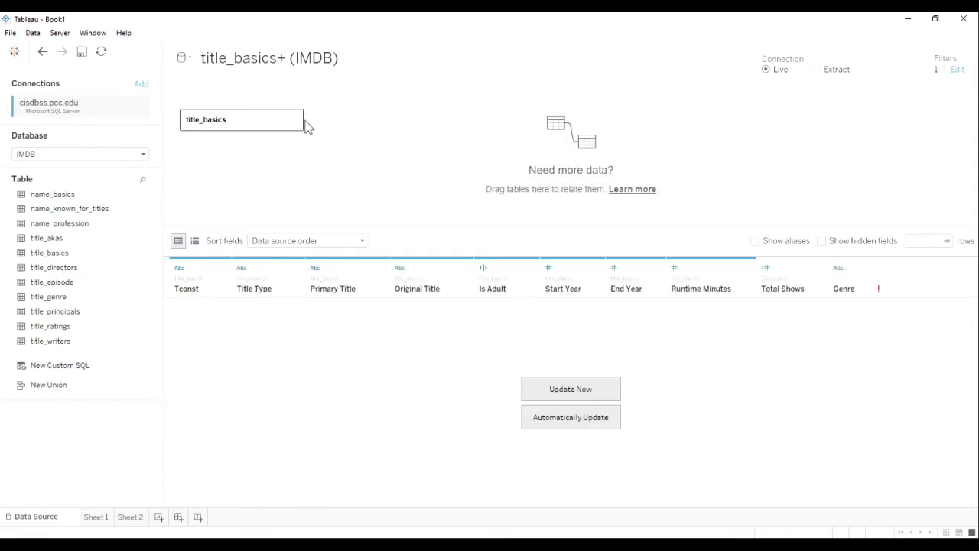
left_click(301, 123)
left_click(315, 167)
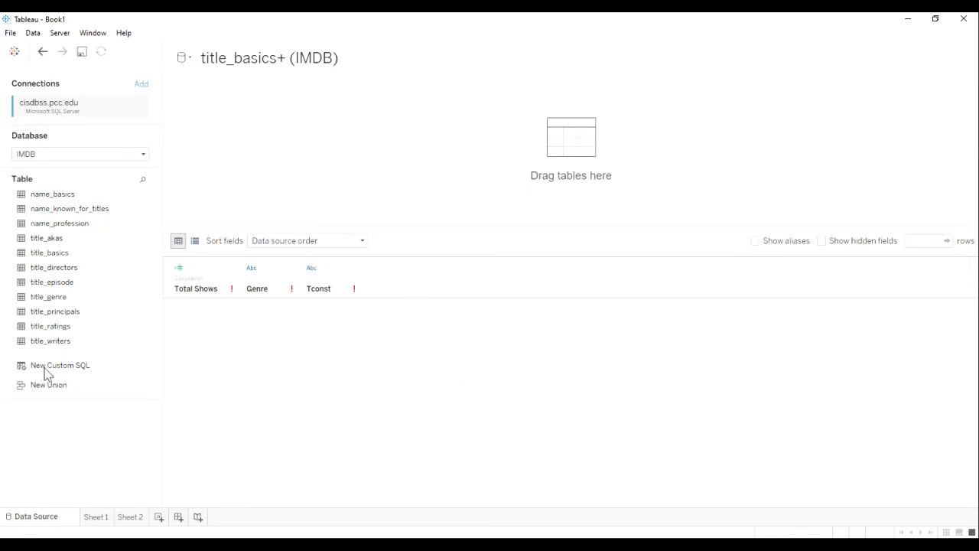
Add a New Custom SQL table to the canvas, paste the copied query and widen the editor to show it.
left_click_drag(44, 375, 533, 140)
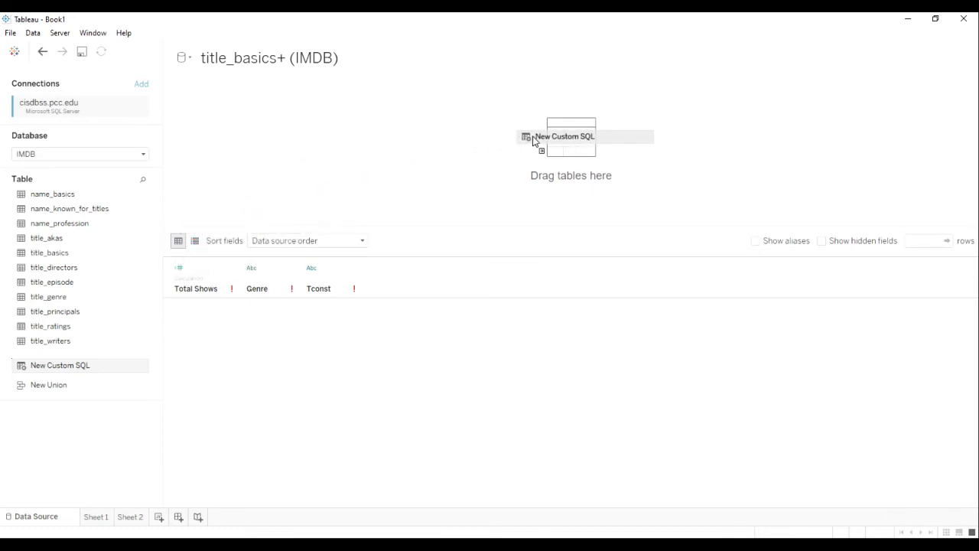
left_click_drag(533, 140, 534, 144)
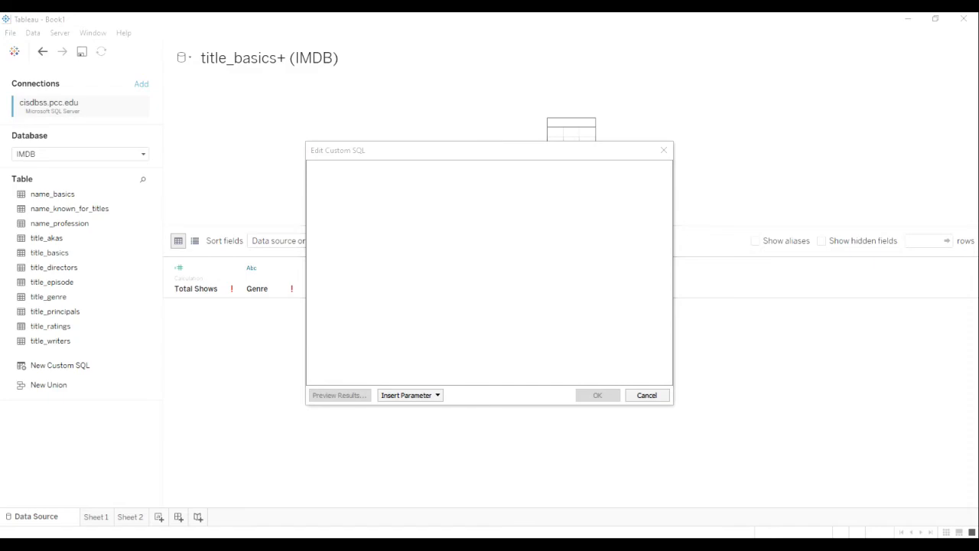
left_click(383, 278)
key("ctrl+v")
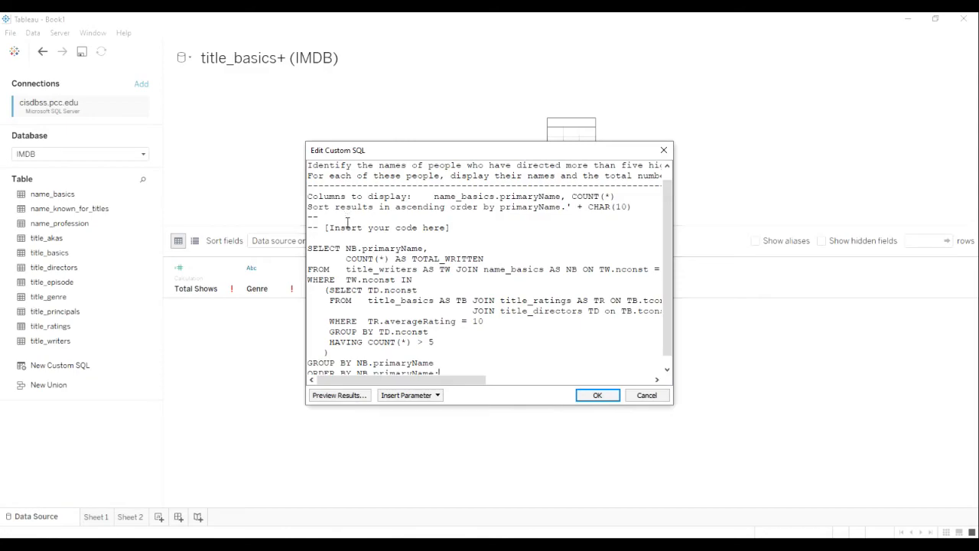
scroll(437, 227, "up", 1)
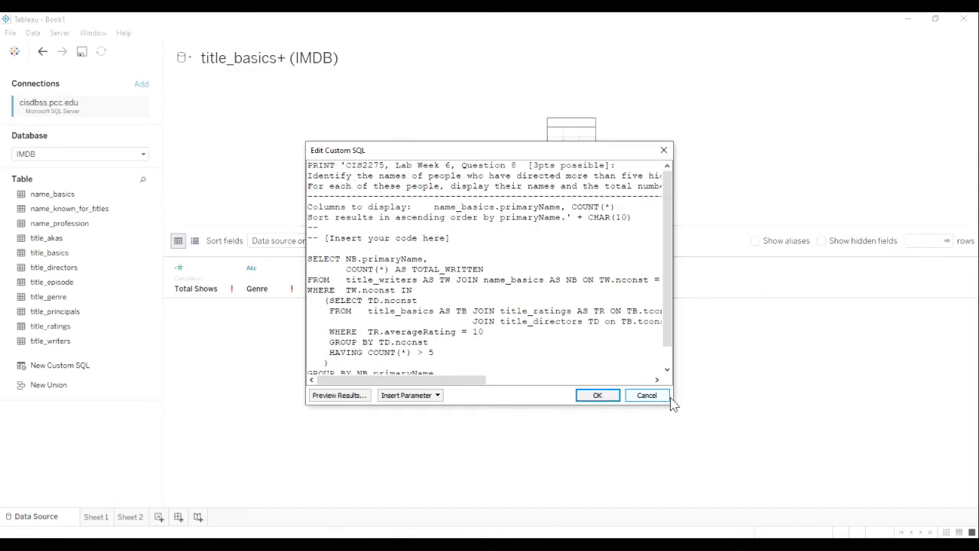
left_click_drag(677, 387, 973, 387)
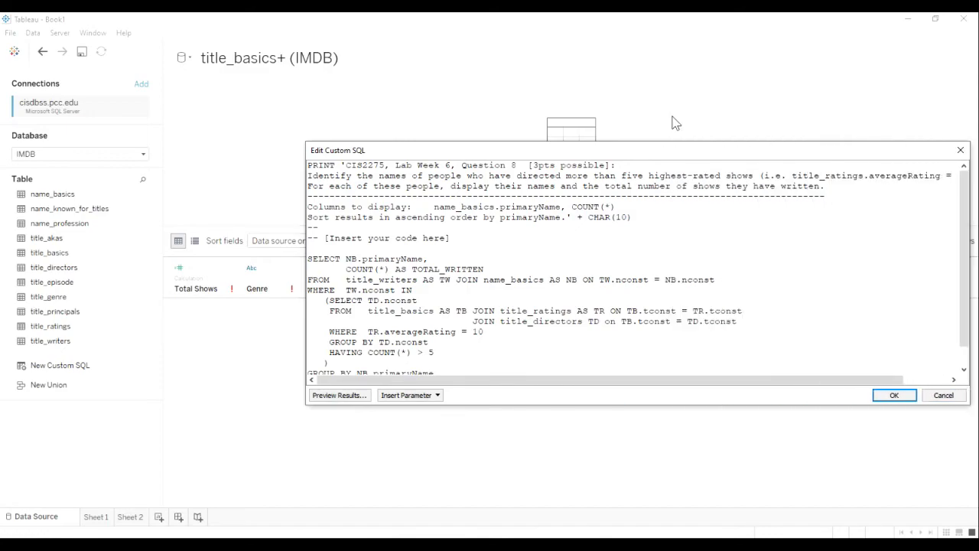
left_click_drag(668, 150, 580, 124)
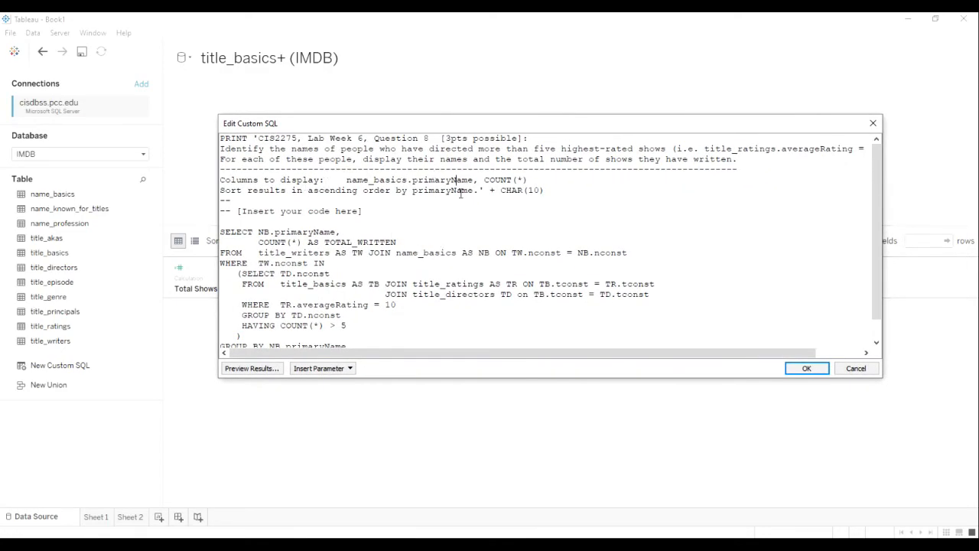
Delete the PRINT heading, comment lines and blank lines above the SELECT statement in the custom SQL.
left_click_drag(365, 212, 84, 104)
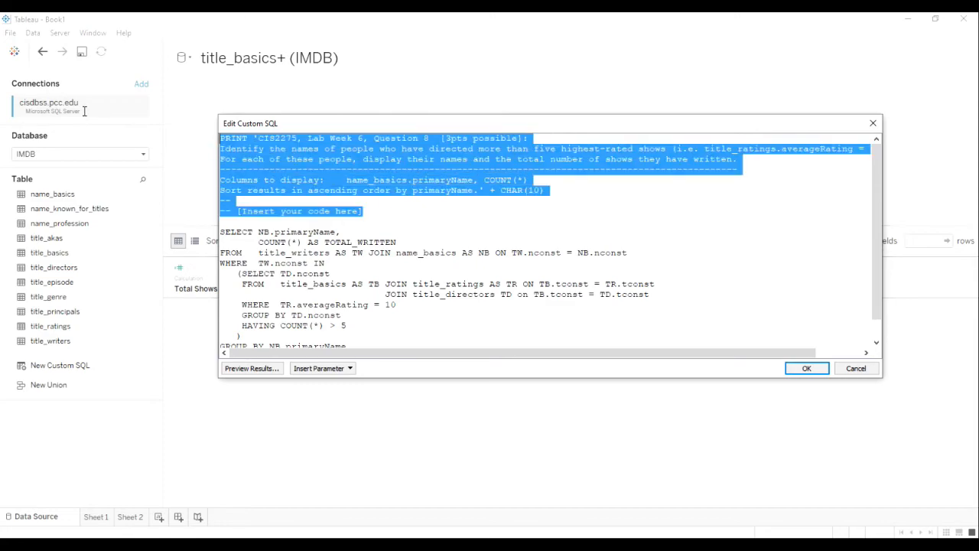
key("Delete")
key("Delete")
key("Delete")
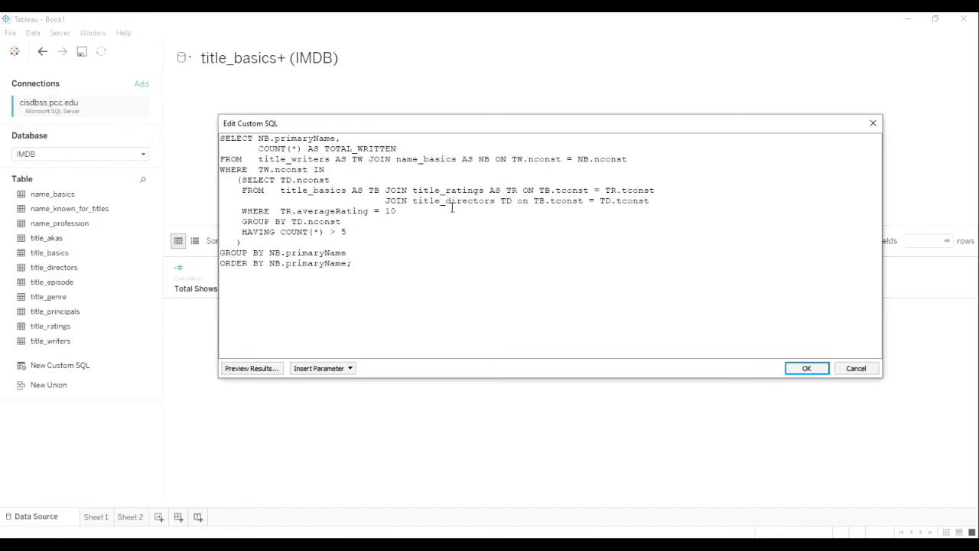
Try to preview the custom SQL results and delete the ORDER BY NB.primaryName clause from the query.
left_click(270, 367)
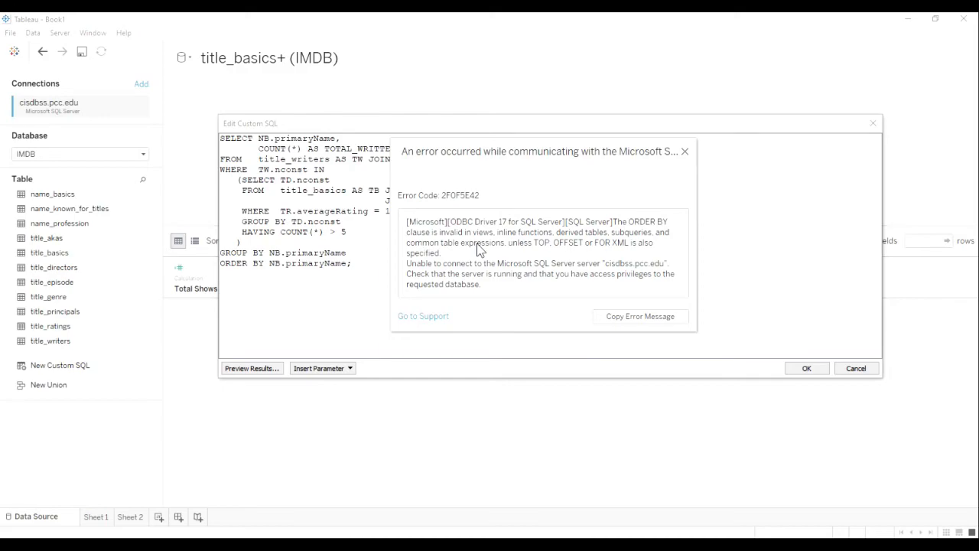
left_click(685, 153)
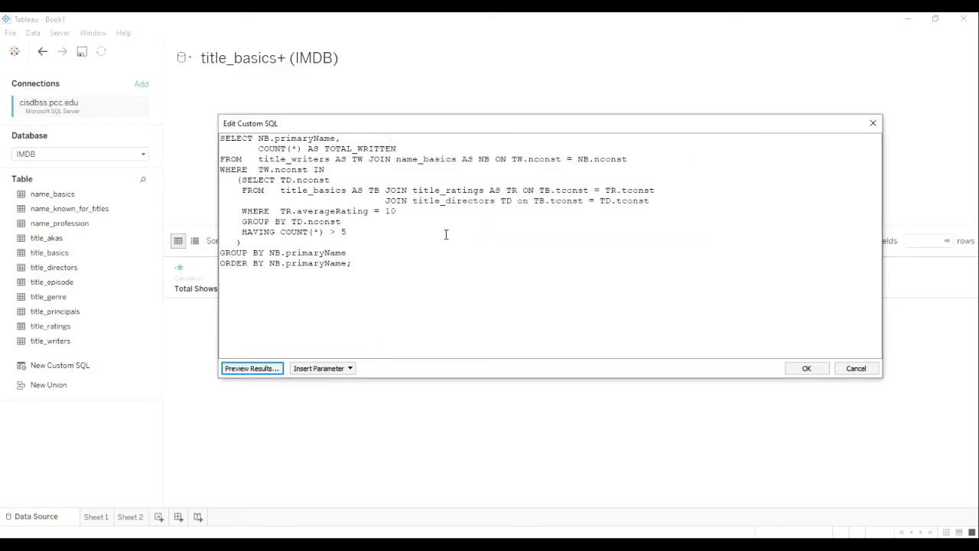
left_click_drag(348, 263, 349, 253)
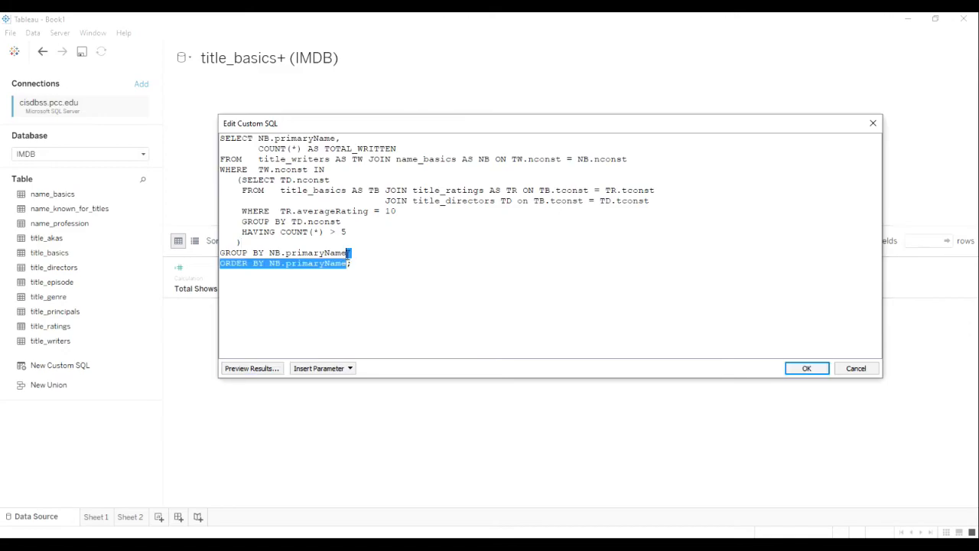
key("BackSpace")
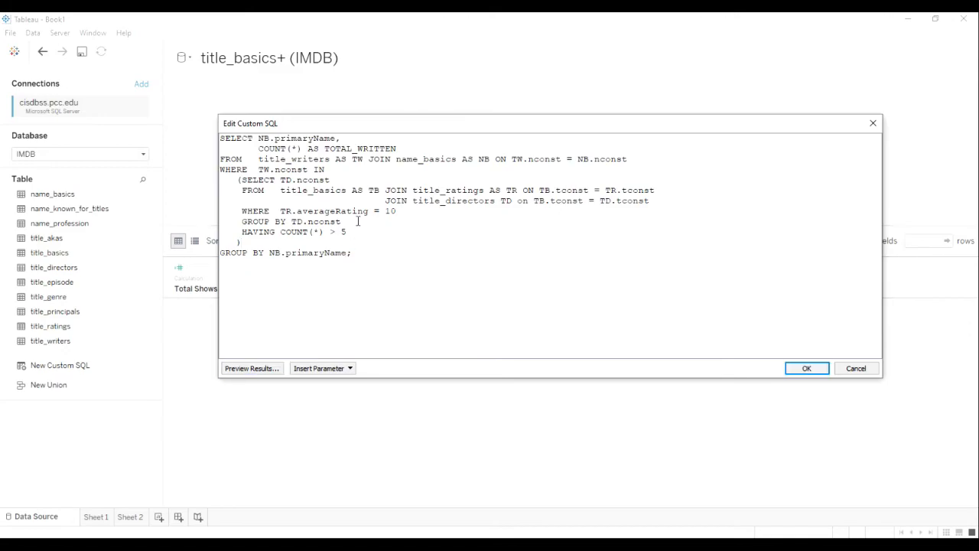
Try the results preview again and delete the semicolon at the end of the GROUP BY NB.primaryName line.
left_click(247, 369)
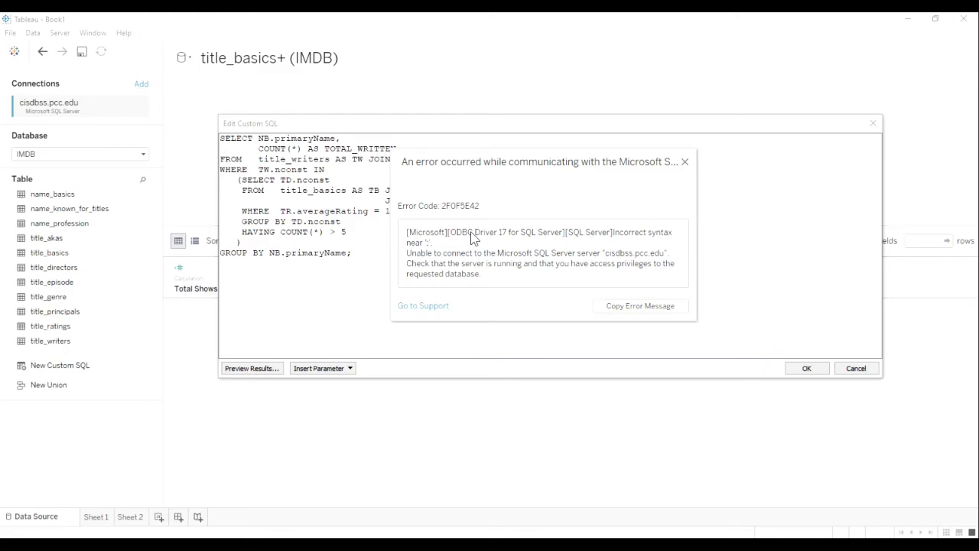
left_click(686, 163)
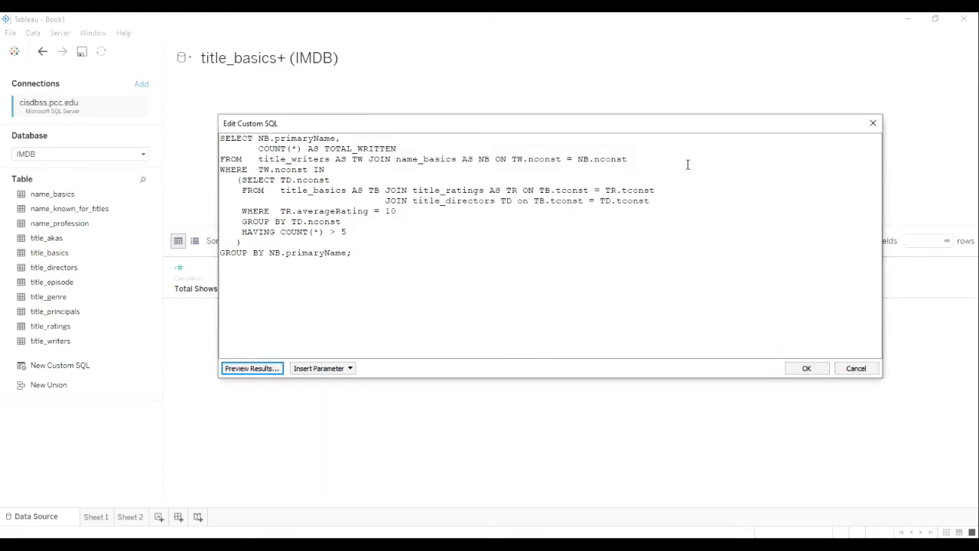
left_click_drag(350, 252, 377, 252)
key("BackSpace")
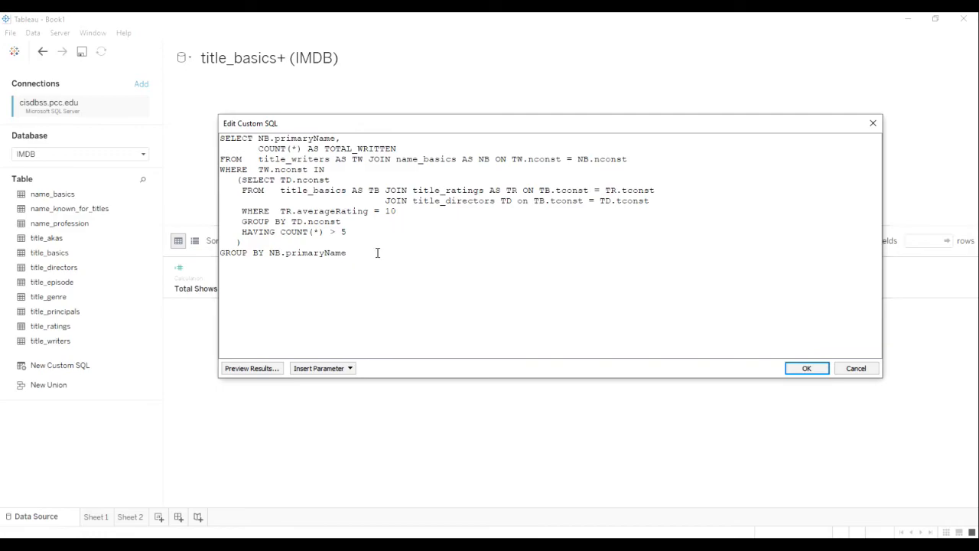
Preview the custom SQL results, look through the returned writers and TOTAL_WRITTEN values, and close the preview.
left_click(269, 371)
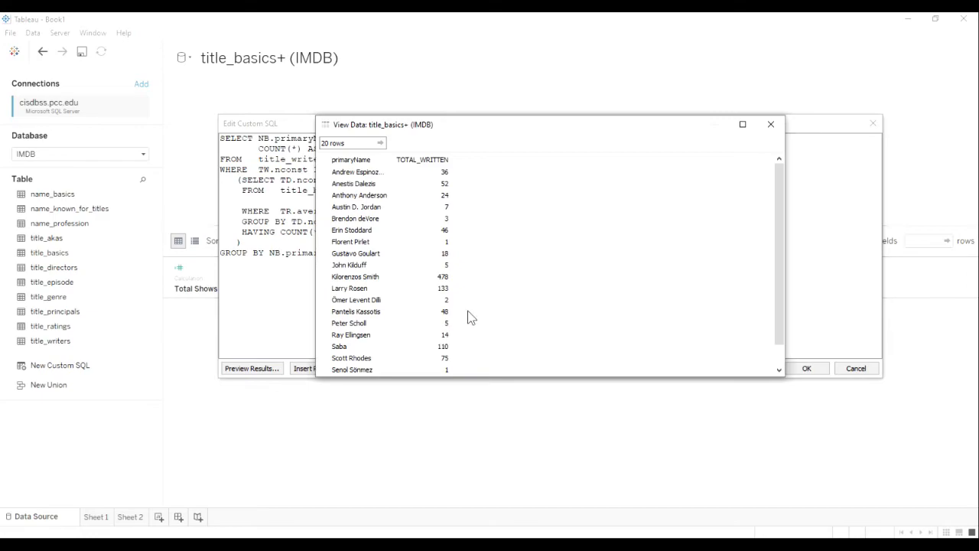
left_click(388, 301)
scroll(388, 304, "down", 1)
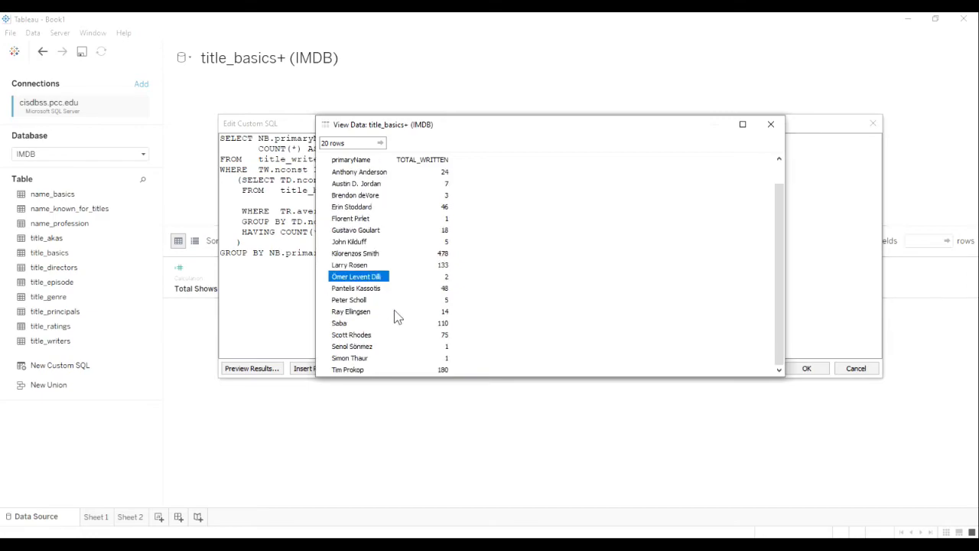
left_click_drag(470, 125, 568, 277)
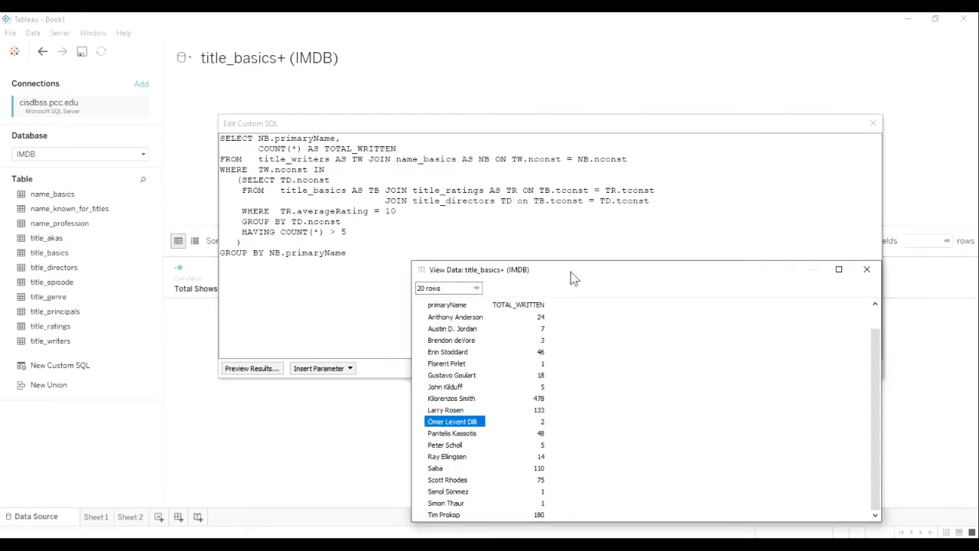
left_click(867, 272)
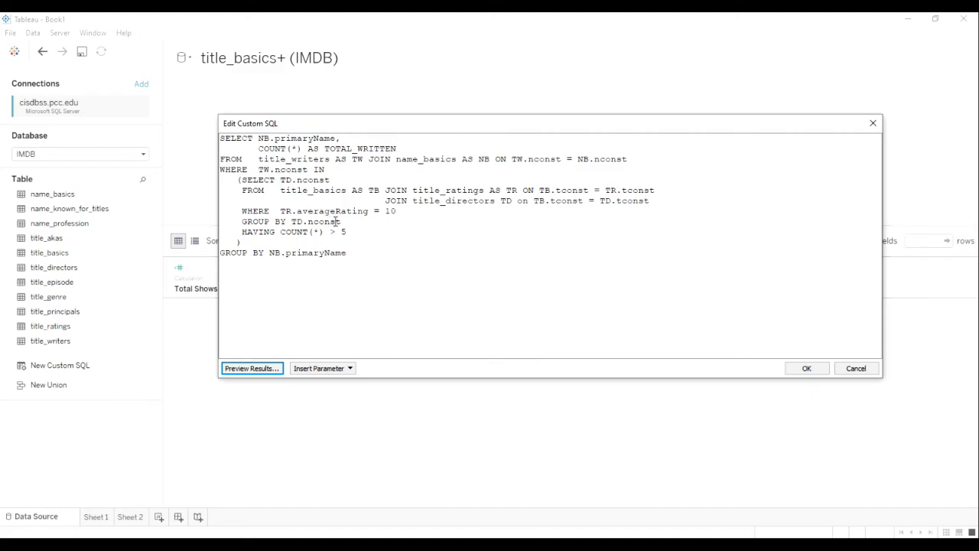
Examine the HAVING COUNT(*) > 5 line, the TW.nconst filter, and the title_directors and title_writers tables in the query.
left_click_drag(280, 232, 219, 235)
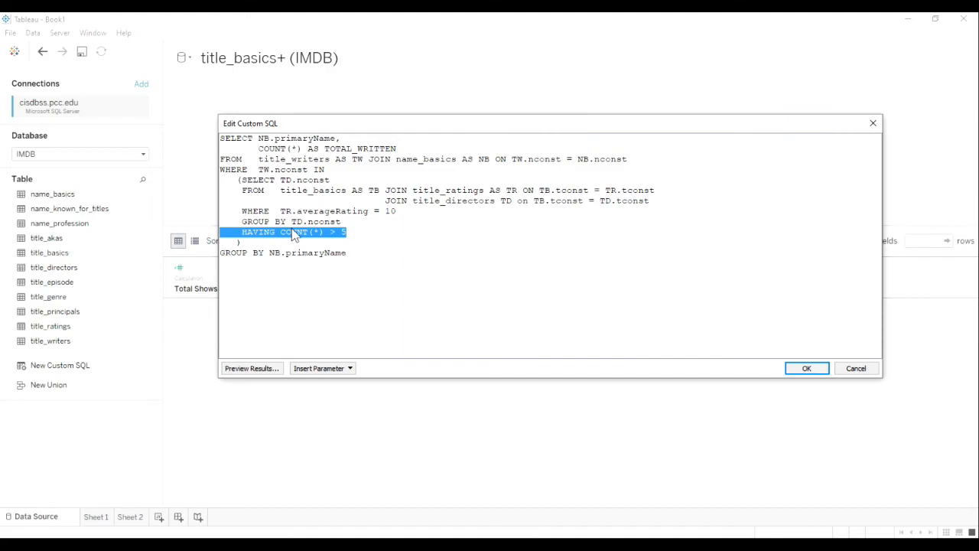
left_click_drag(260, 169, 307, 169)
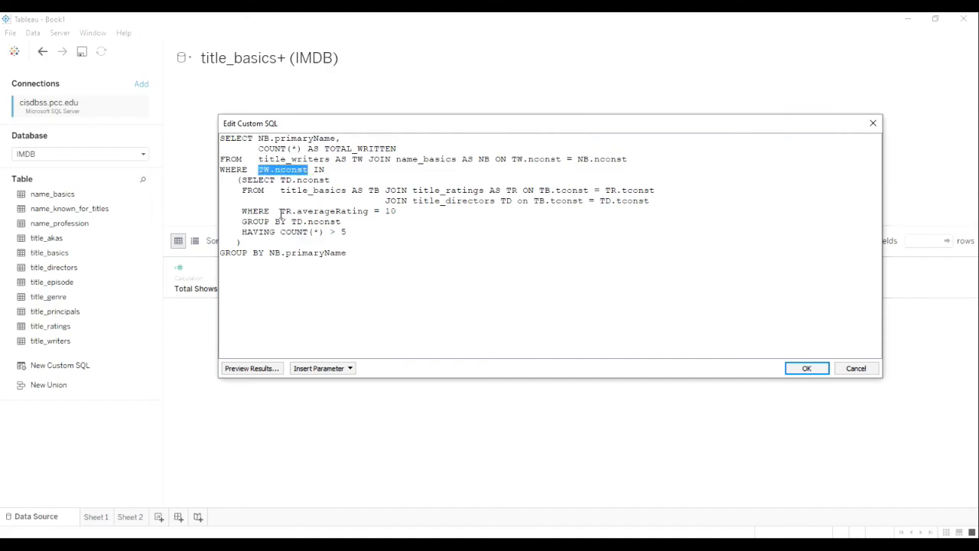
left_click(279, 211)
left_click_drag(412, 201, 493, 207)
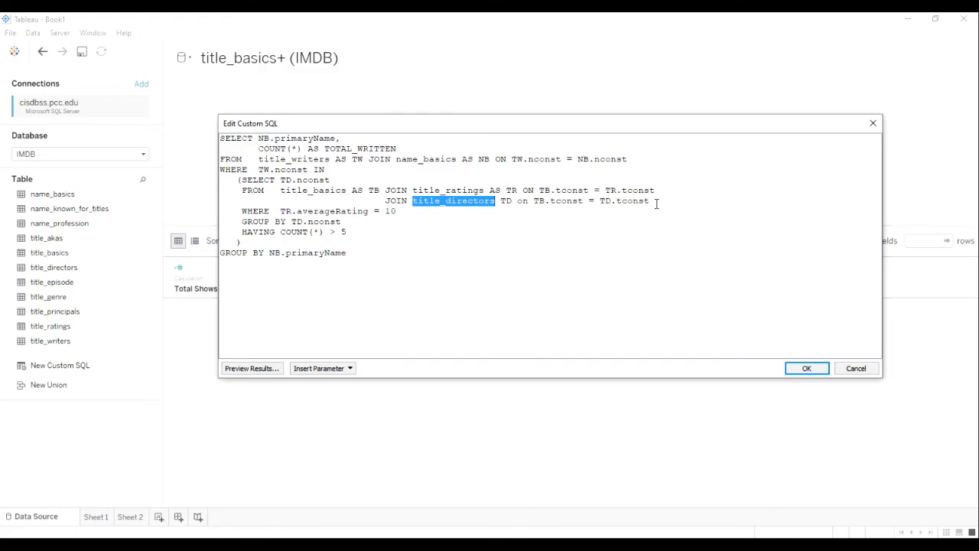
left_click_drag(335, 159, 263, 161)
left_click(368, 156)
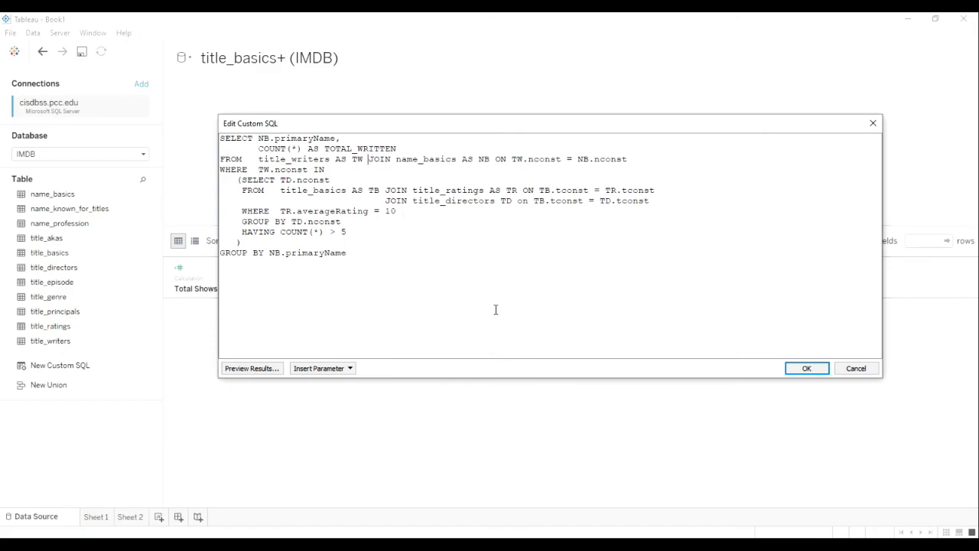
Accept the custom SQL query, load its data into the preview grid, and look through the rows.
left_click(802, 368)
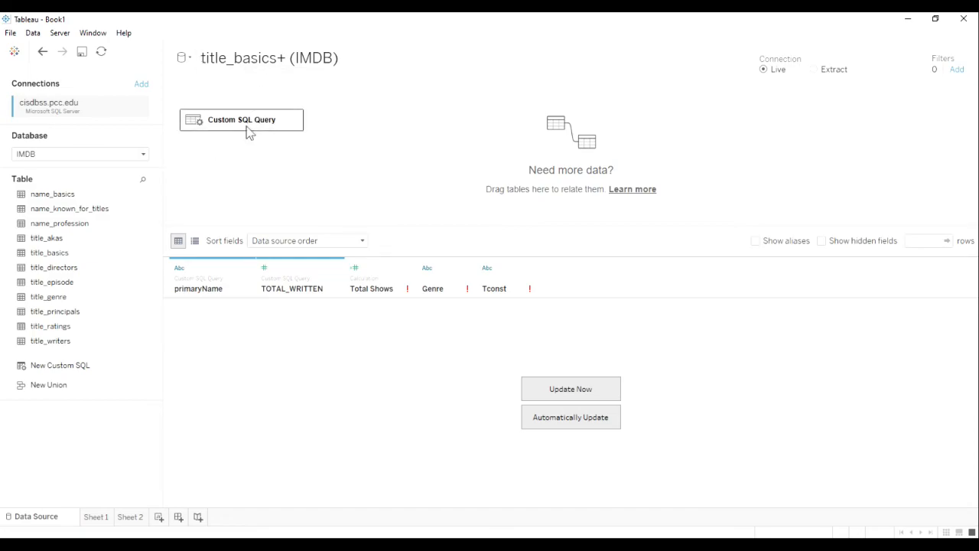
left_click(554, 387)
scroll(286, 369, "down", 5)
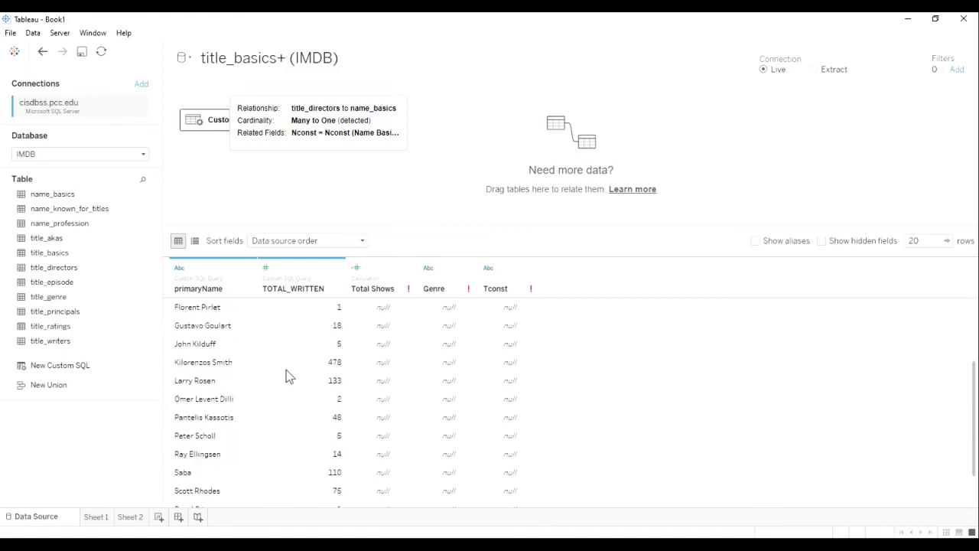
scroll(315, 390, "up", 5)
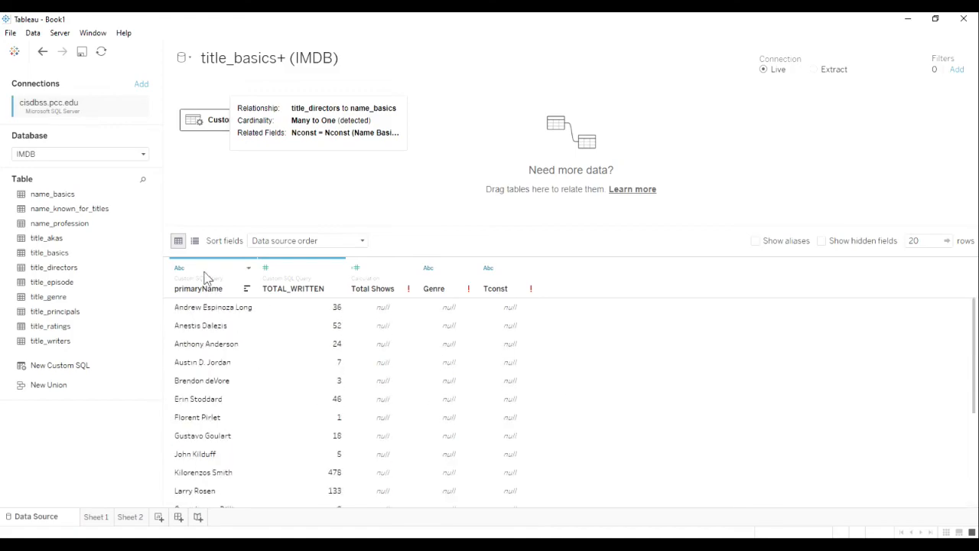
scroll(223, 412, "down", 5)
scroll(224, 407, "up", 5)
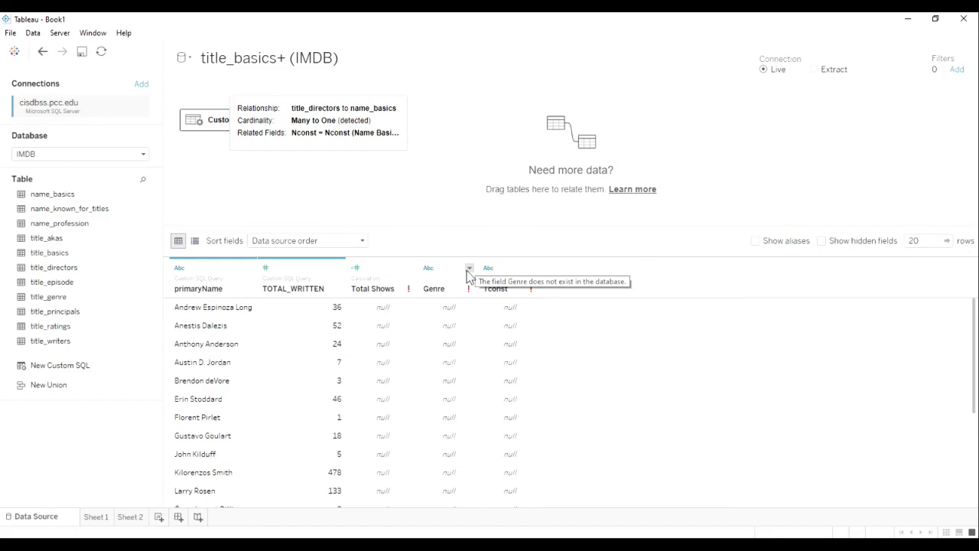
Delete the invalid Genre, Tconst and Total Shows fields from the data source.
left_click(469, 269)
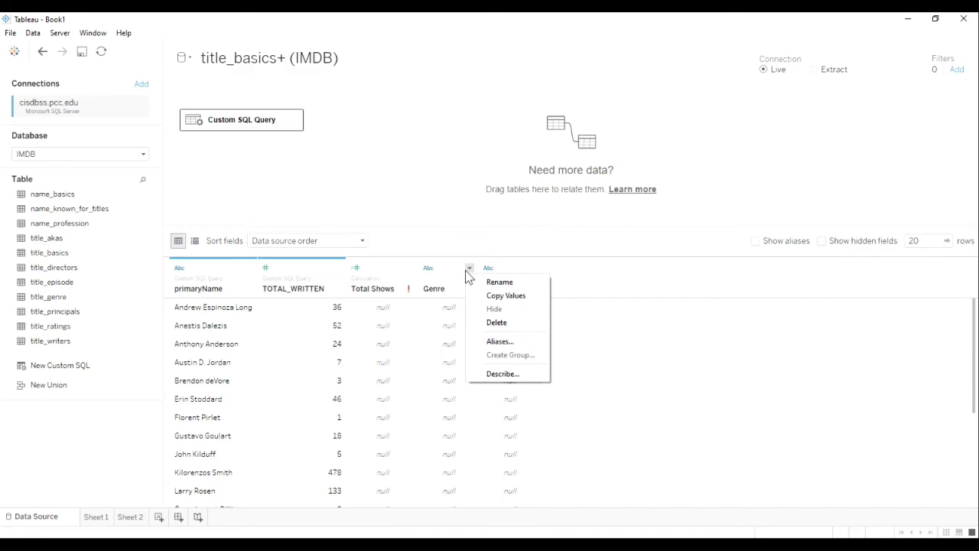
left_click(498, 322)
left_click(473, 269)
left_click(495, 322)
left_click(410, 268)
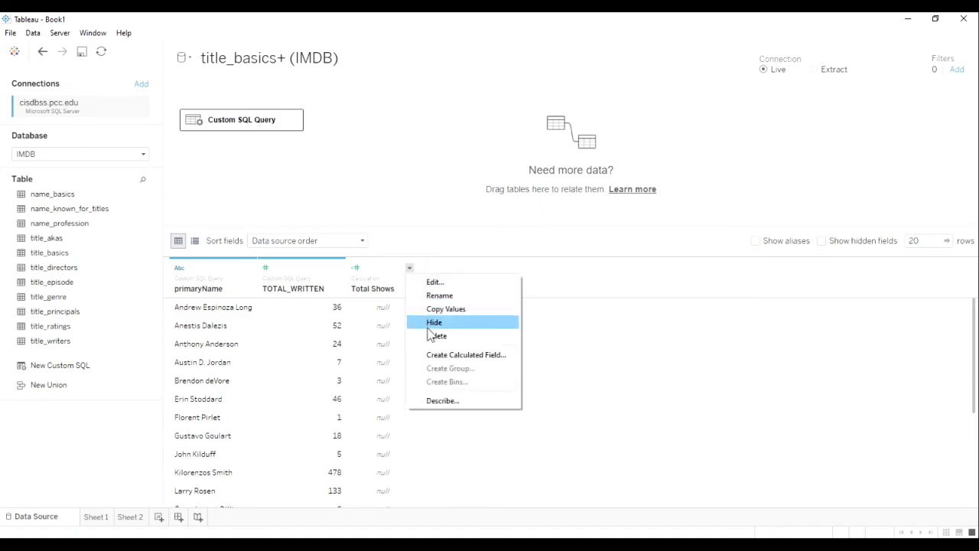
left_click(432, 334)
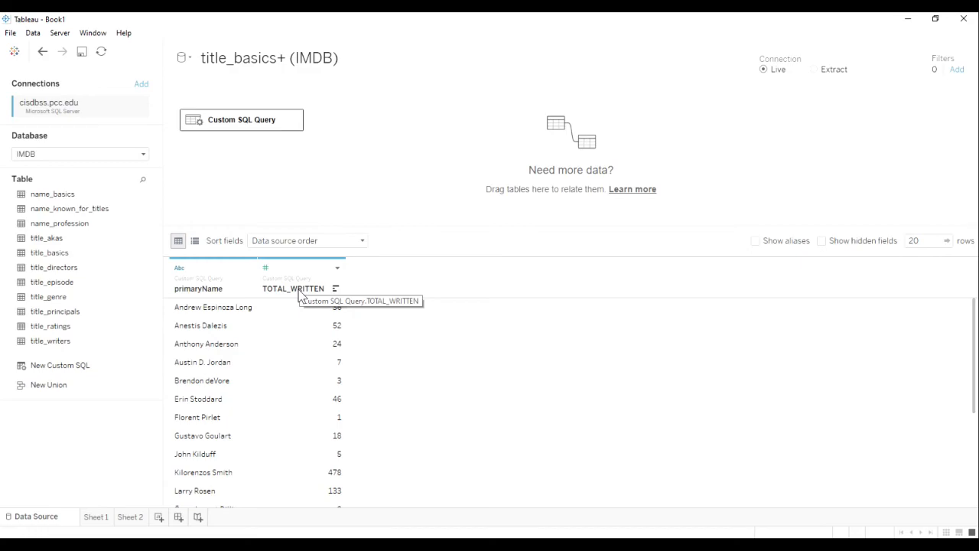
Reopen the Custom SQL Query for editing, enlarge the editor to review the full statement, and close it without altering the query.
left_click(295, 120)
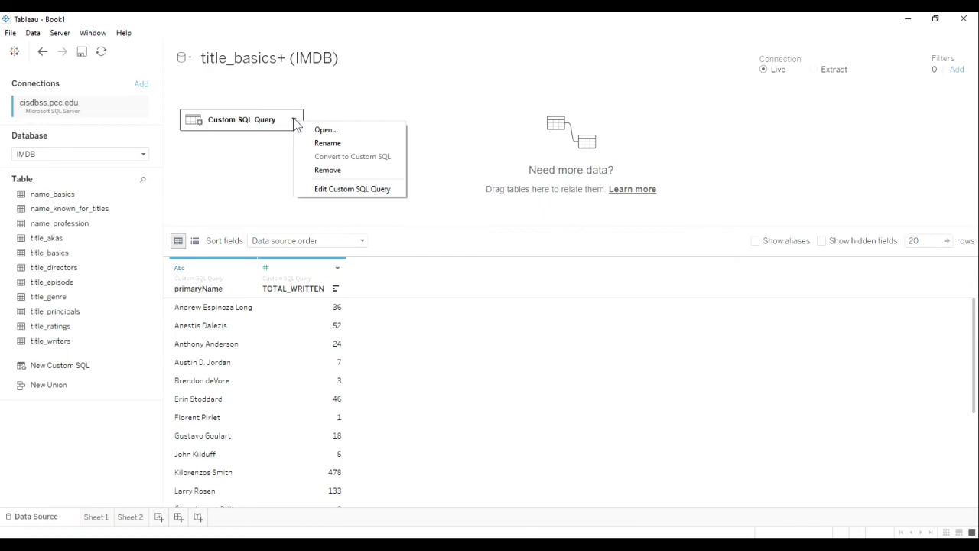
left_click(344, 190)
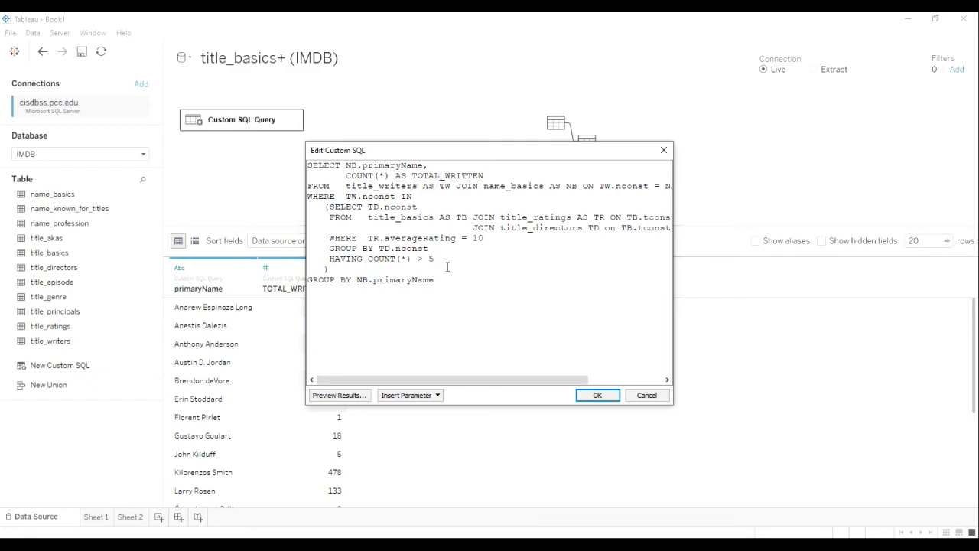
left_click_drag(669, 404, 818, 422)
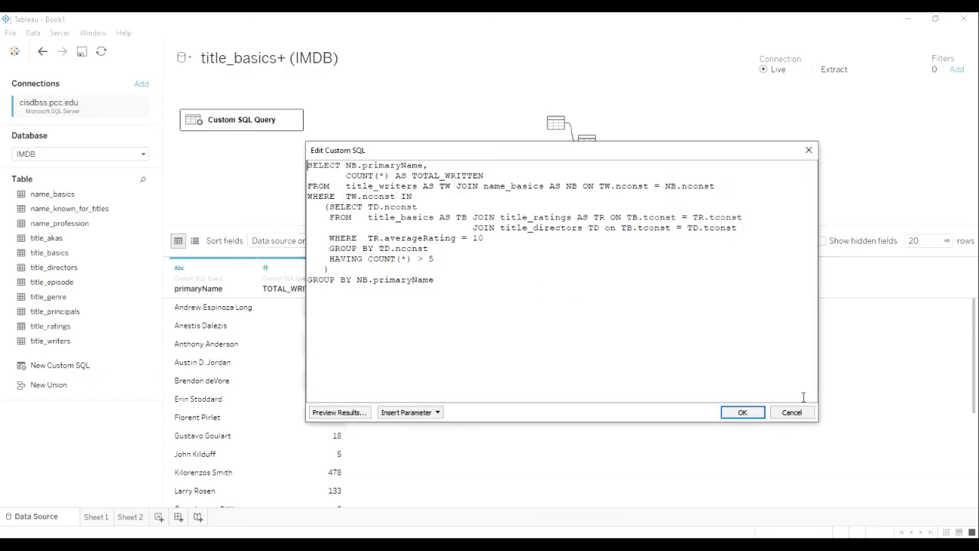
left_click(742, 413)
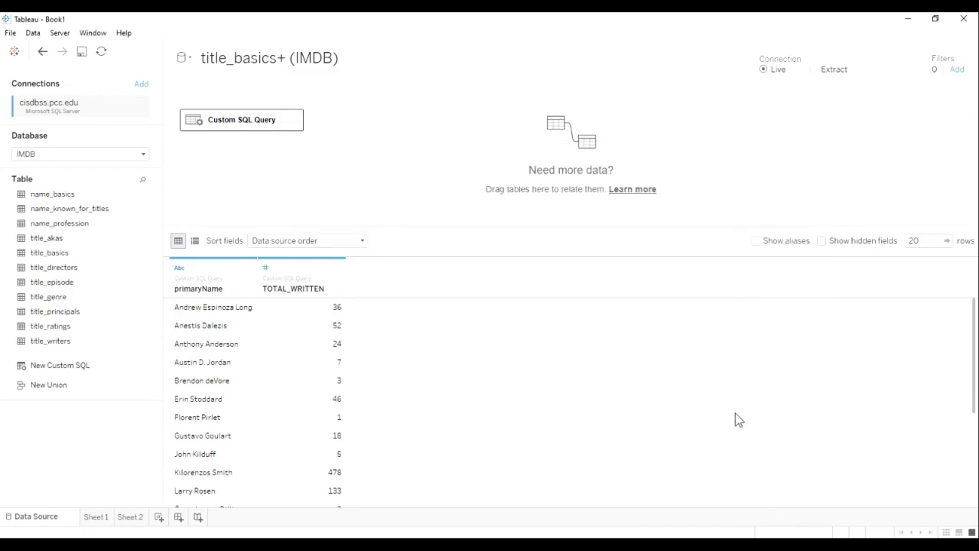
Create a new worksheet from the custom SQL data with primaryName on Rows and TOTAL_WRITTEN on Columns.
left_click(158, 517)
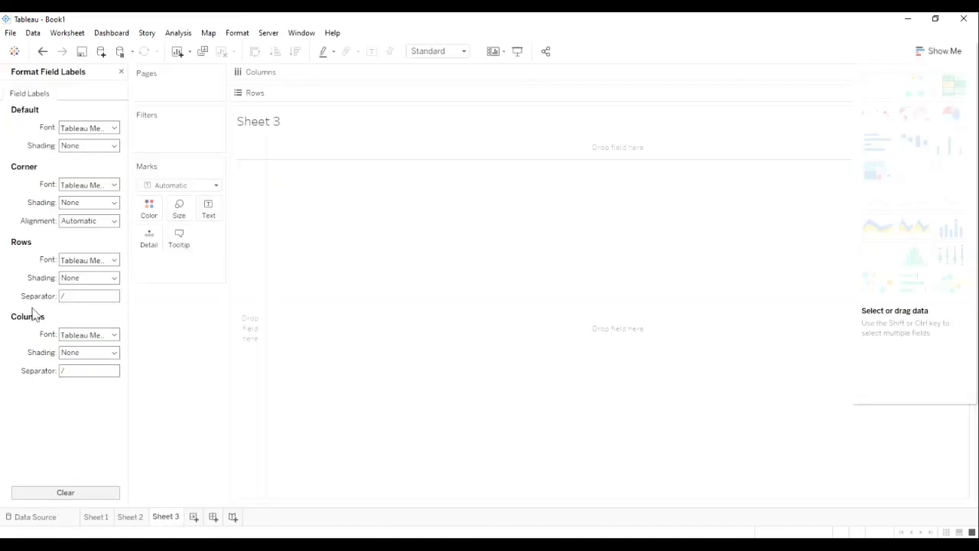
left_click(53, 518)
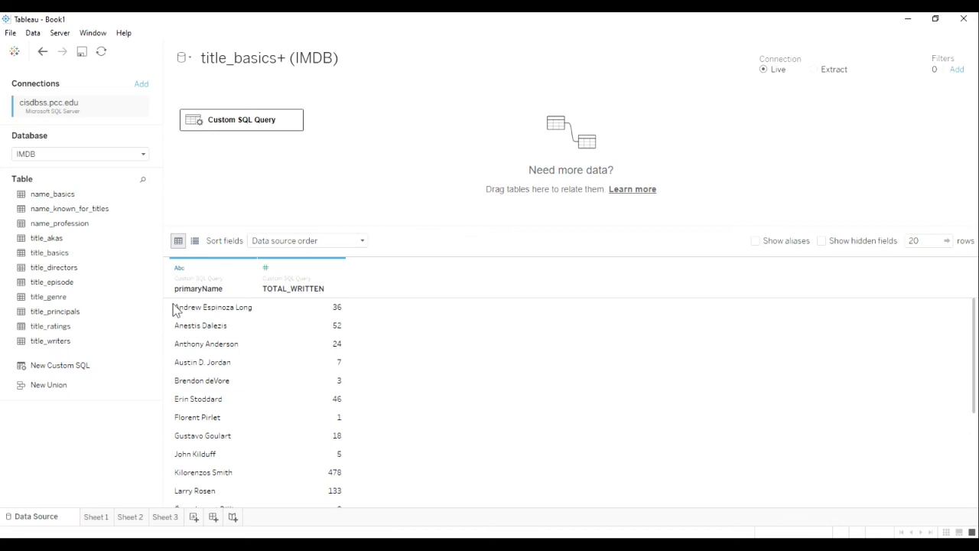
left_click(167, 517)
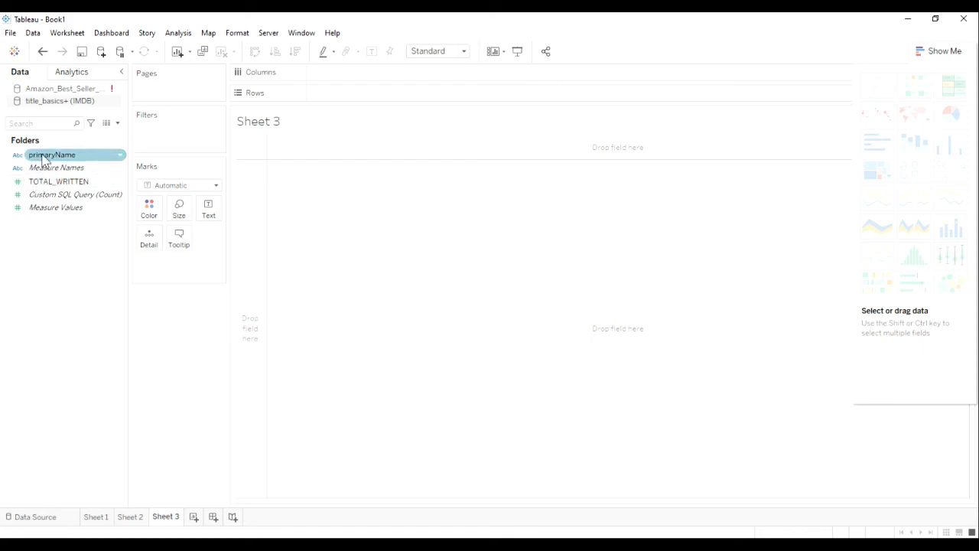
left_click_drag(43, 158, 246, 220)
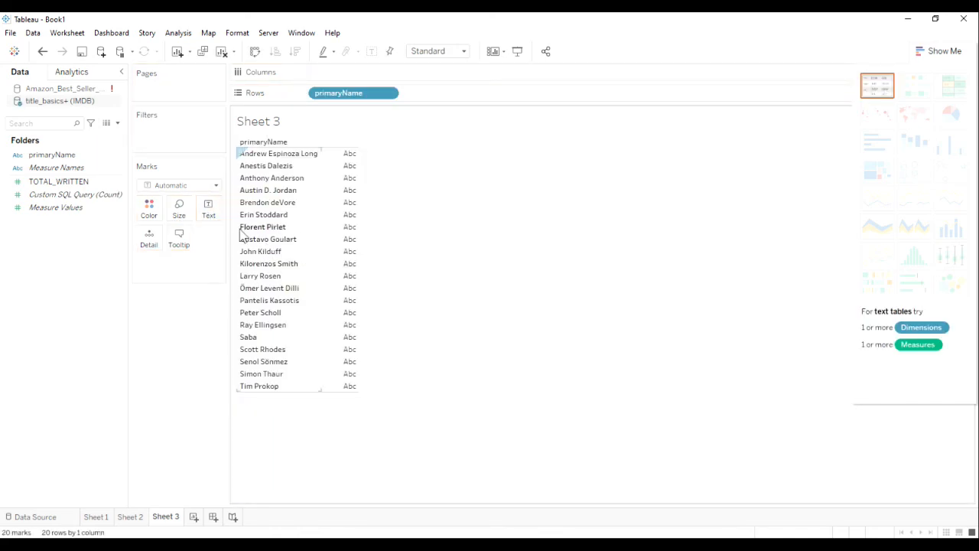
left_click_drag(34, 182, 351, 73)
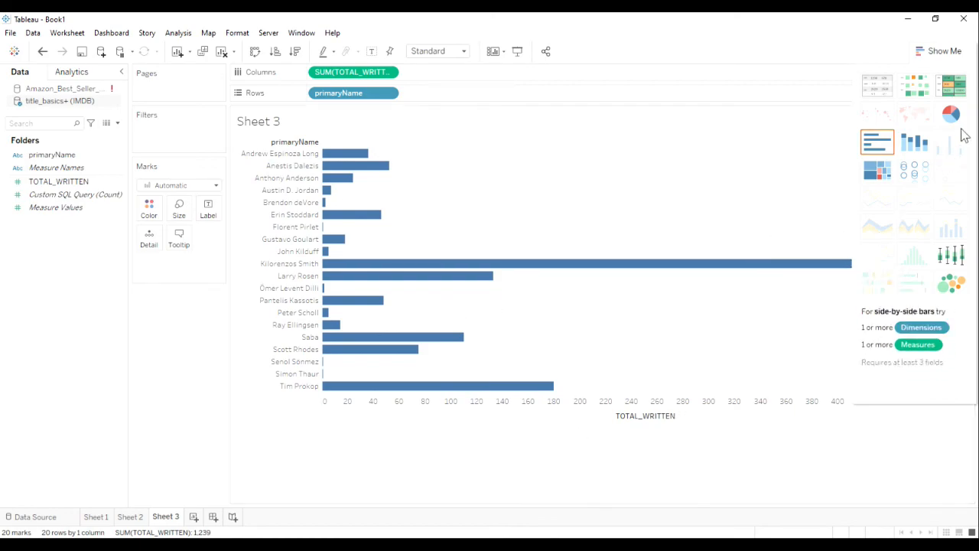
Show the writers' totals as a text table, and switch the view to packed bubbles.
left_click(886, 88)
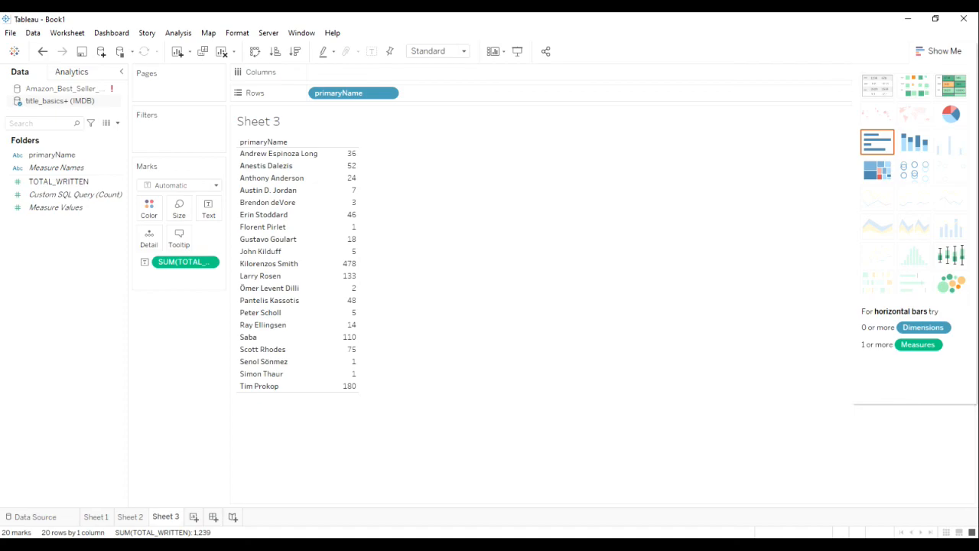
left_click(952, 296)
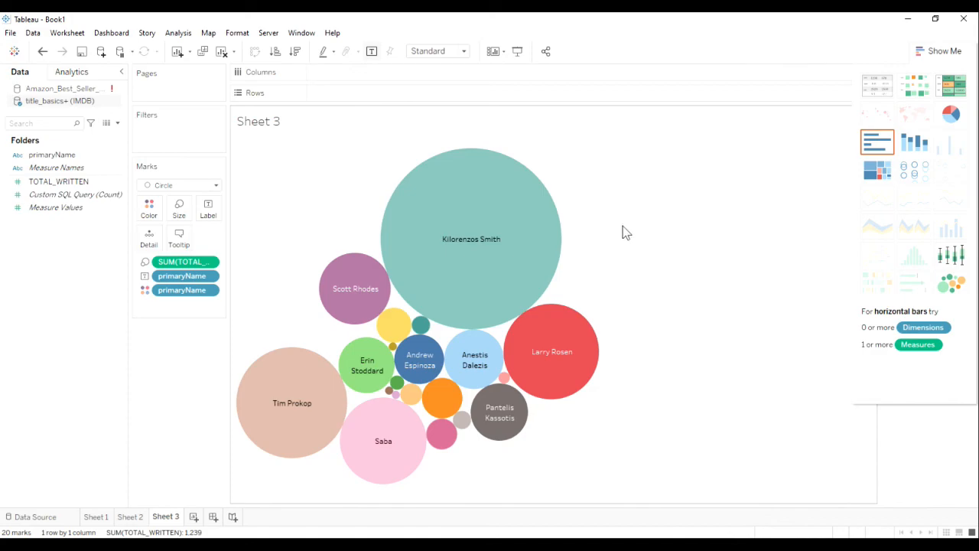
Select the largest bubbles one at a time to inspect each writer's TOTAL_WRITTEN, and clear the selection.
mouse_move(512, 220)
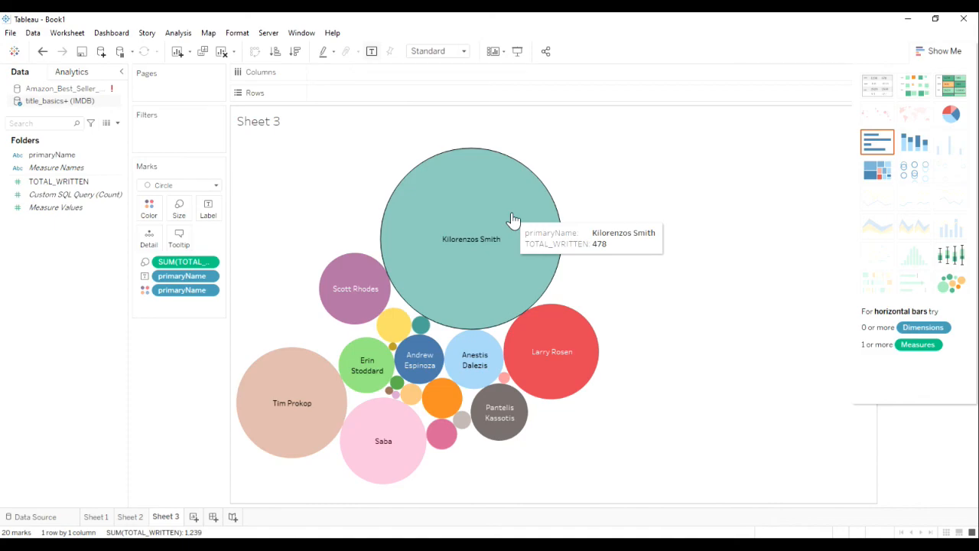
left_click(512, 220)
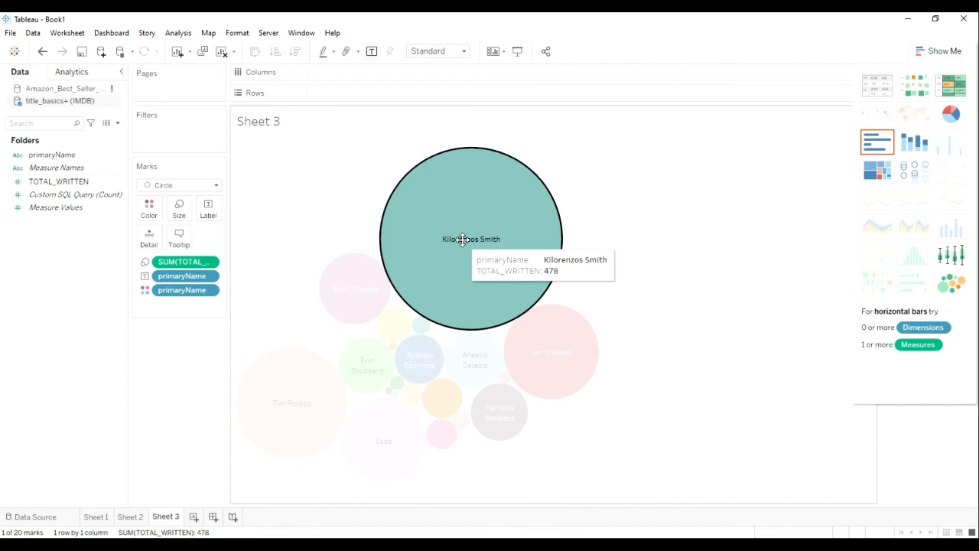
left_click(307, 401)
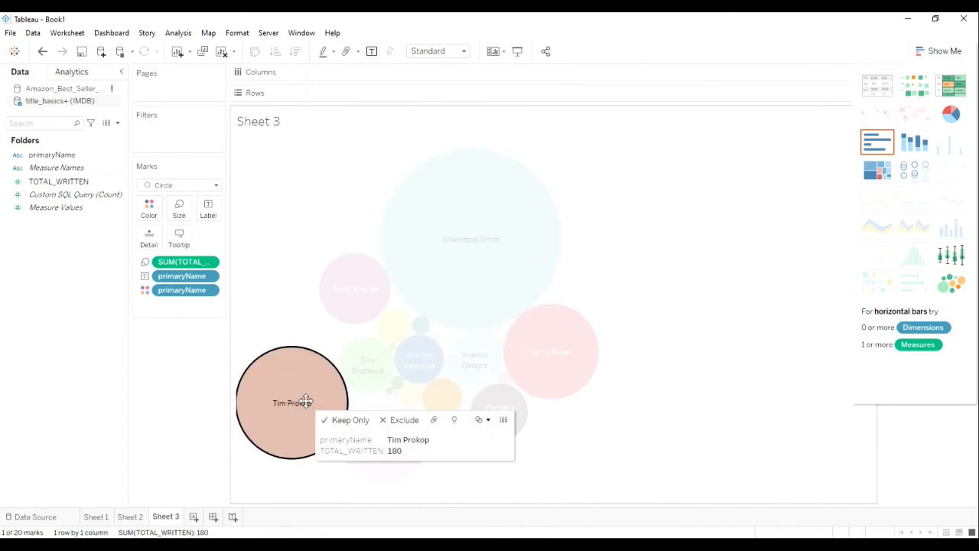
left_click(534, 364)
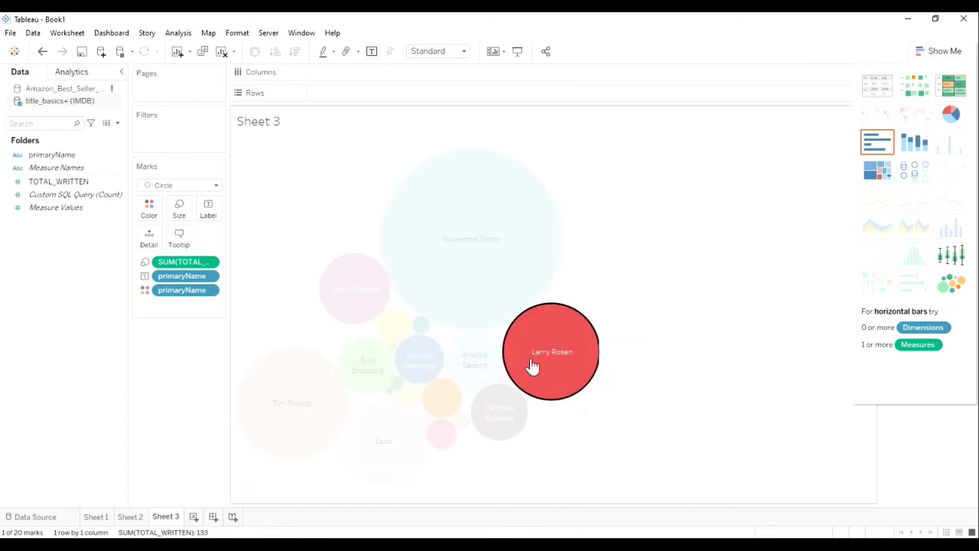
left_click(381, 447)
left_click(692, 270)
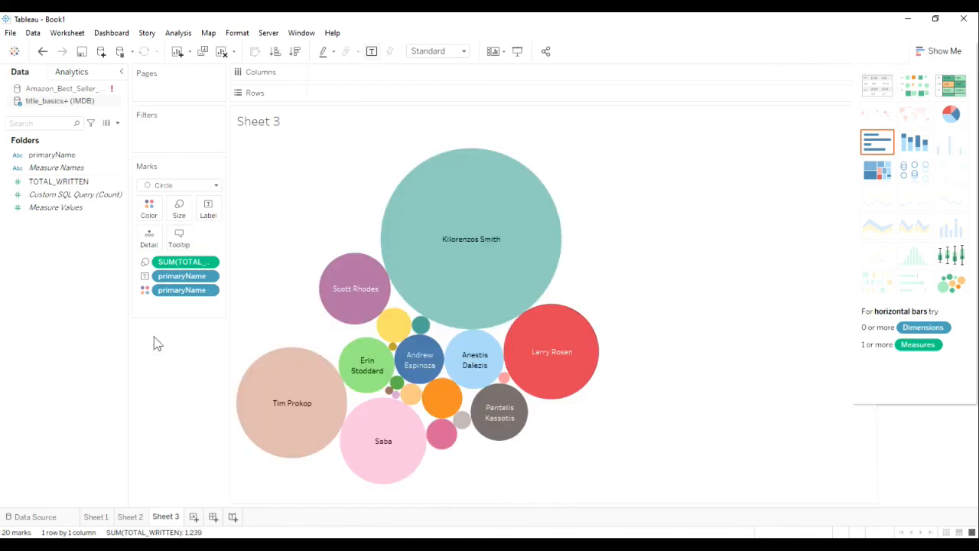
Return to the data source and open the Custom SQL Query for editing to review its statement.
left_click(57, 524)
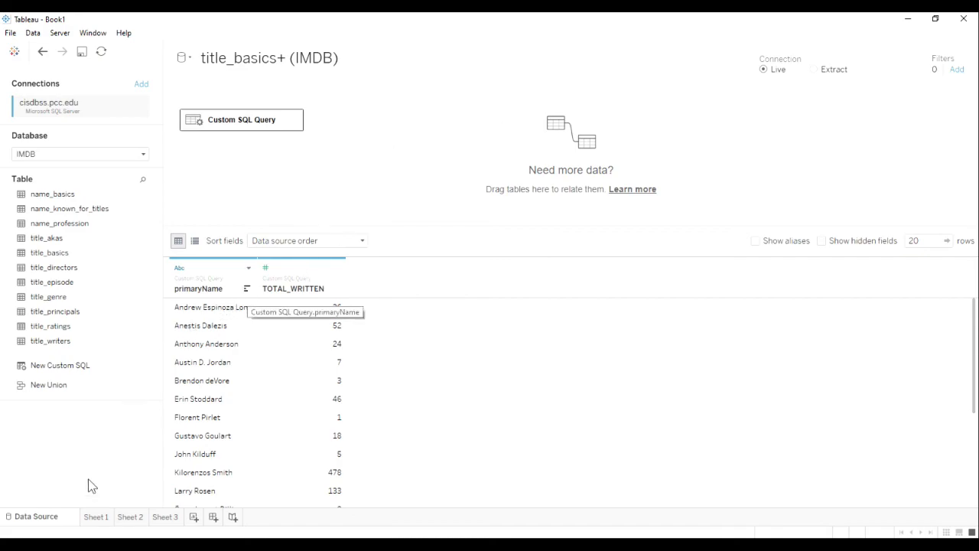
left_click(294, 120)
left_click(337, 186)
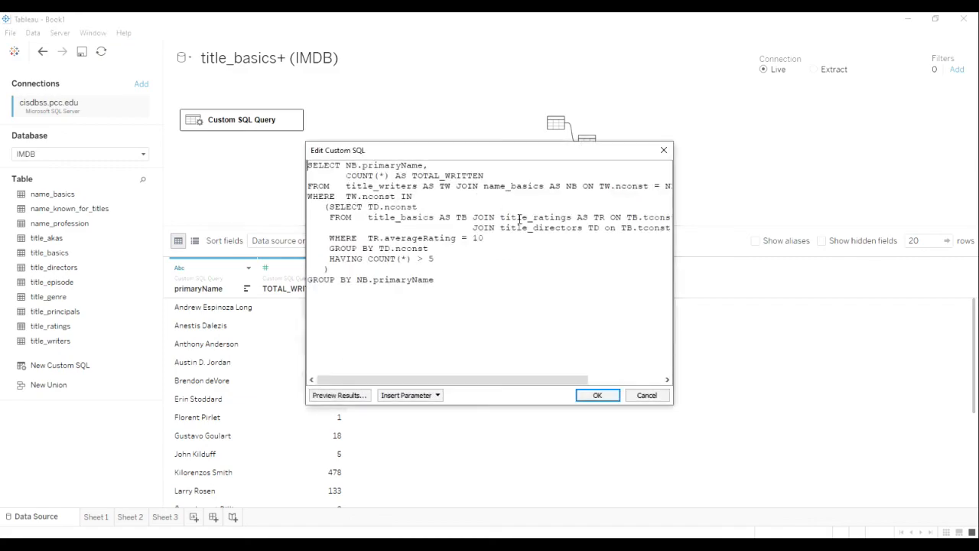